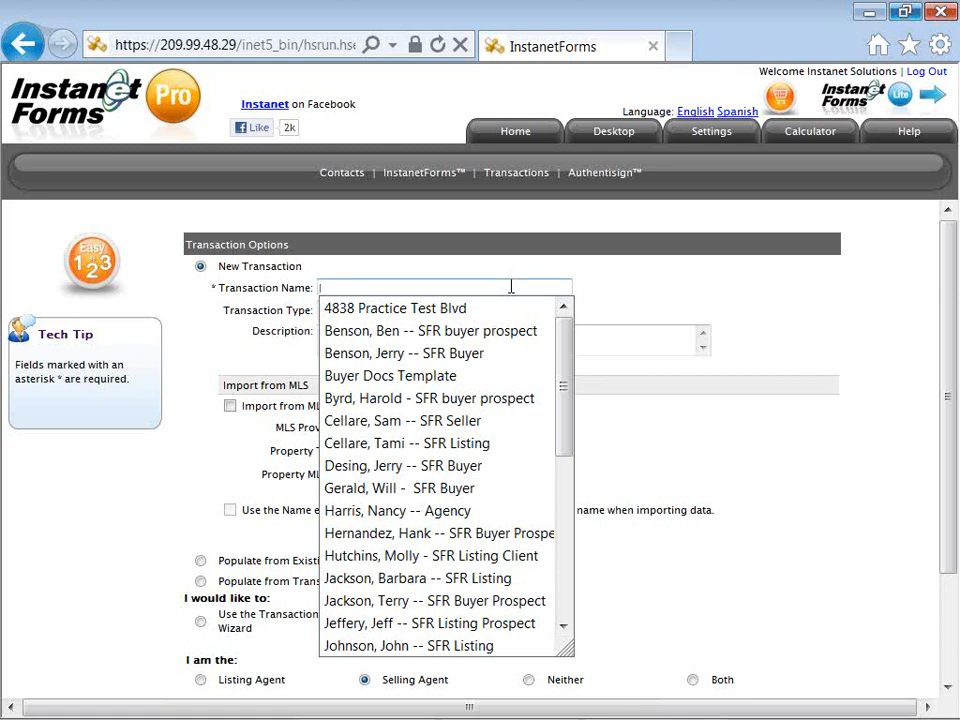
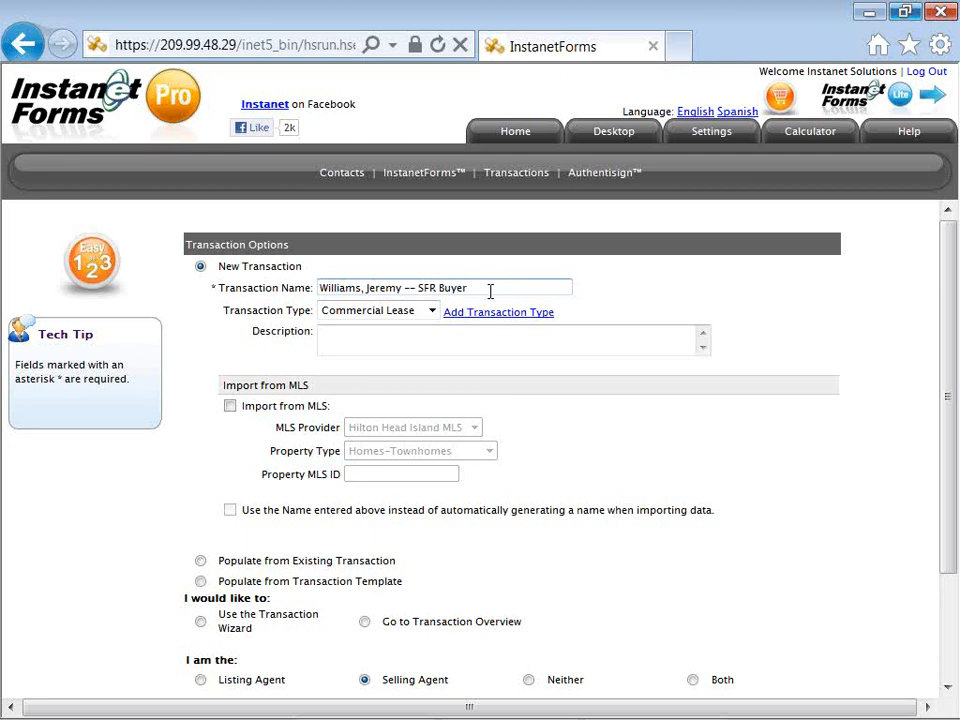
# Step: Name the transaction with the buyer's name plus '-- SFR Buyer' and set the type to Residential Sale
pyautogui.click(432, 312)
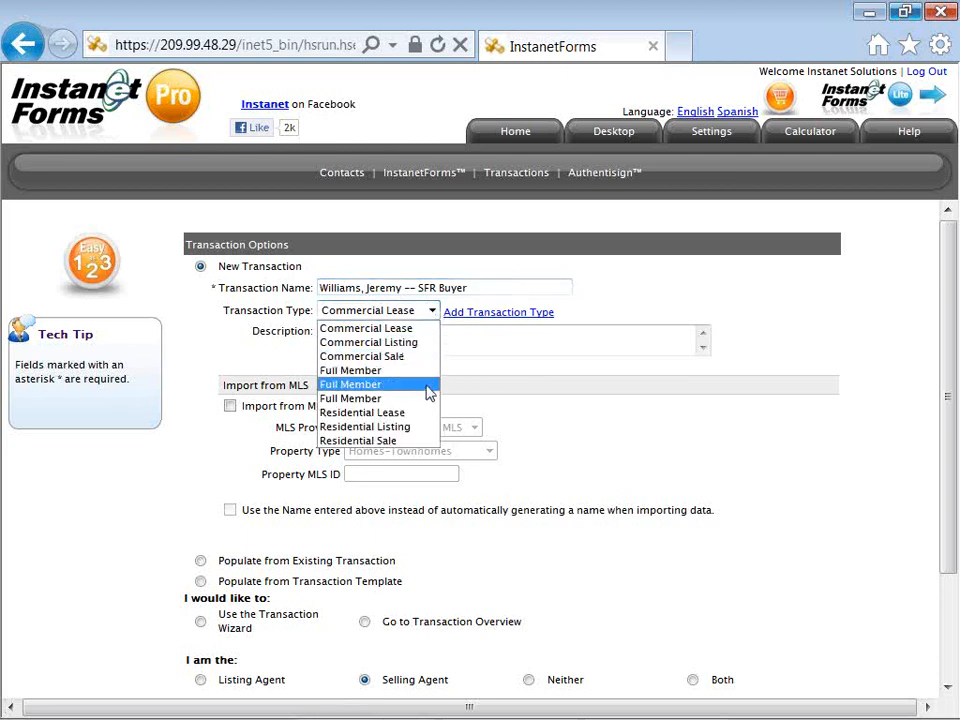
pyautogui.click(424, 441)
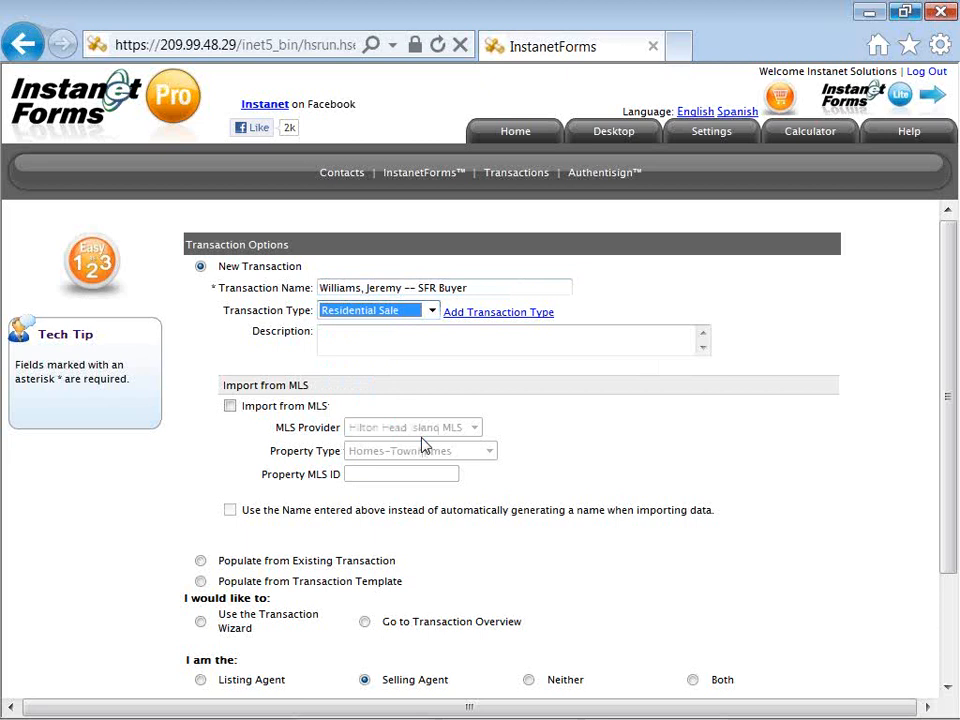
pyautogui.click(302, 383)
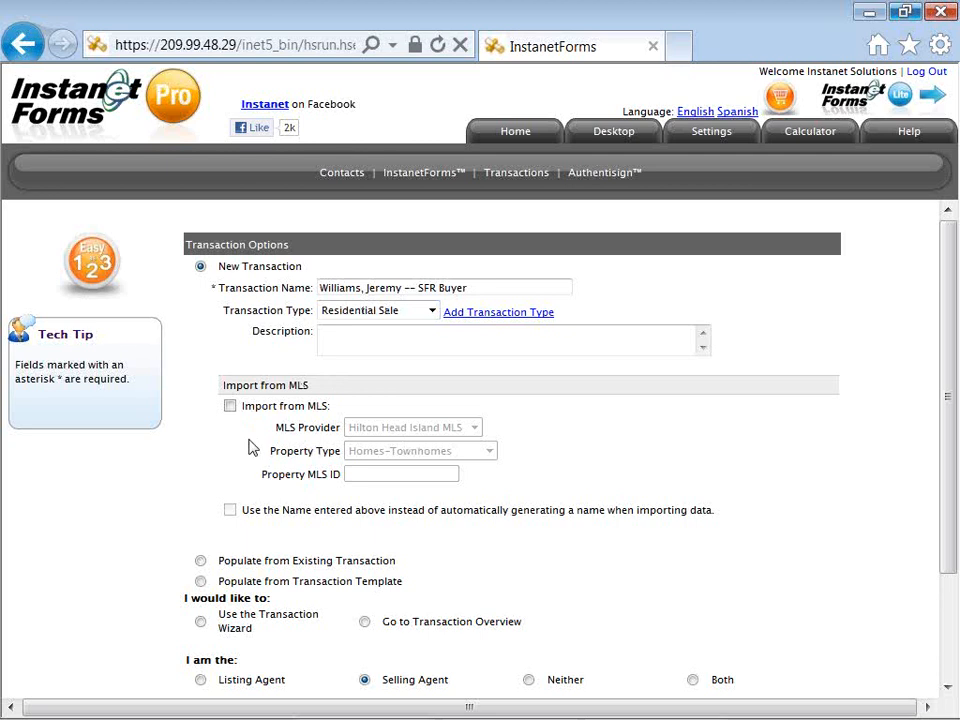
# Step: Choose 'Use the Transaction Wizard' with the Selling Agent role and start the transaction
pyautogui.scroll(-1, 251, 448)
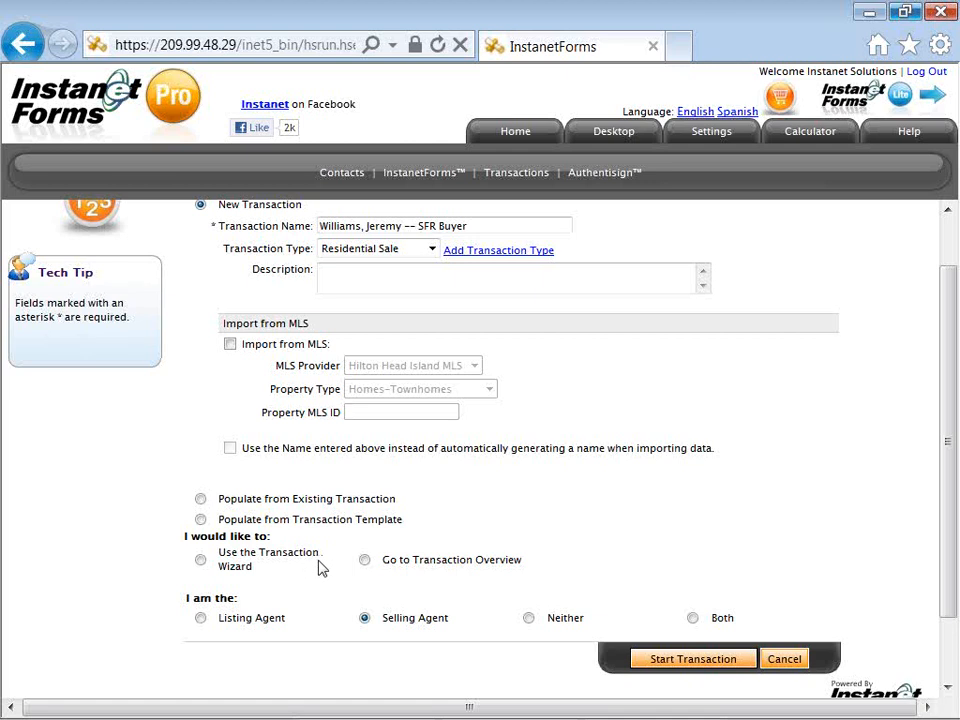
pyautogui.click(202, 561)
pyautogui.click(364, 618)
pyautogui.click(650, 663)
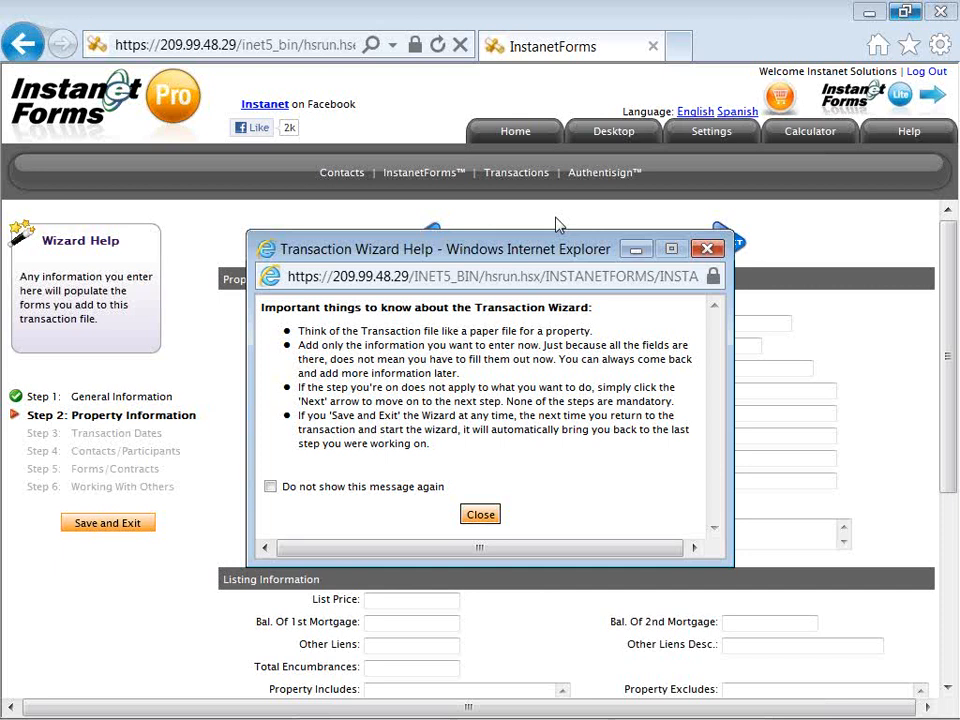
# Step: Move the Transaction Wizard Help window aside, then close it
pyautogui.moveTo(531, 245); pyautogui.dragTo(515, 223)
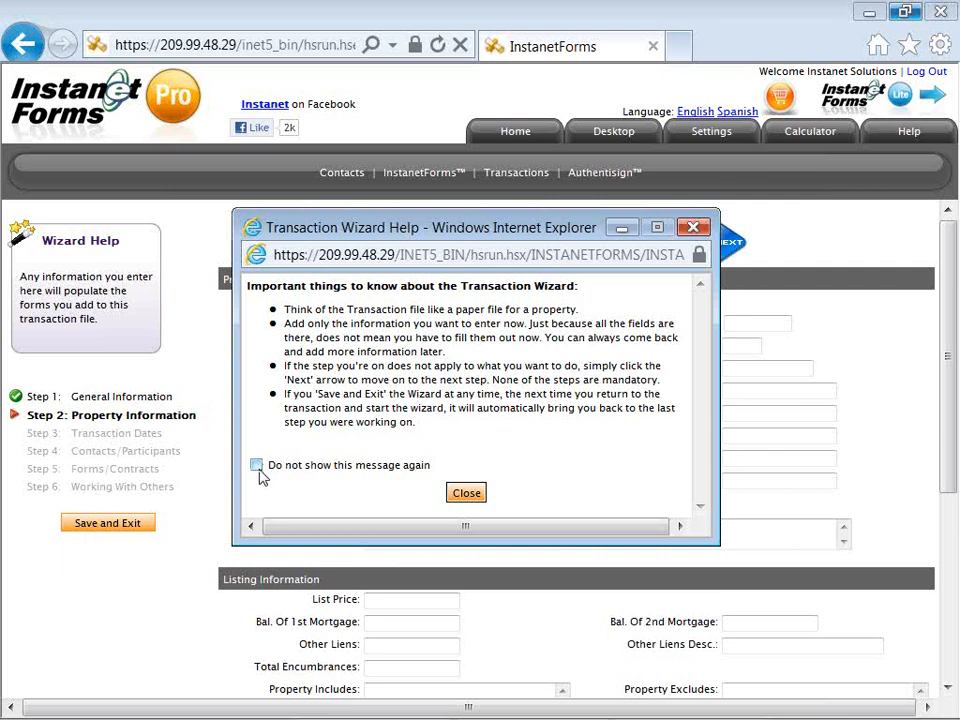
pyautogui.click(462, 493)
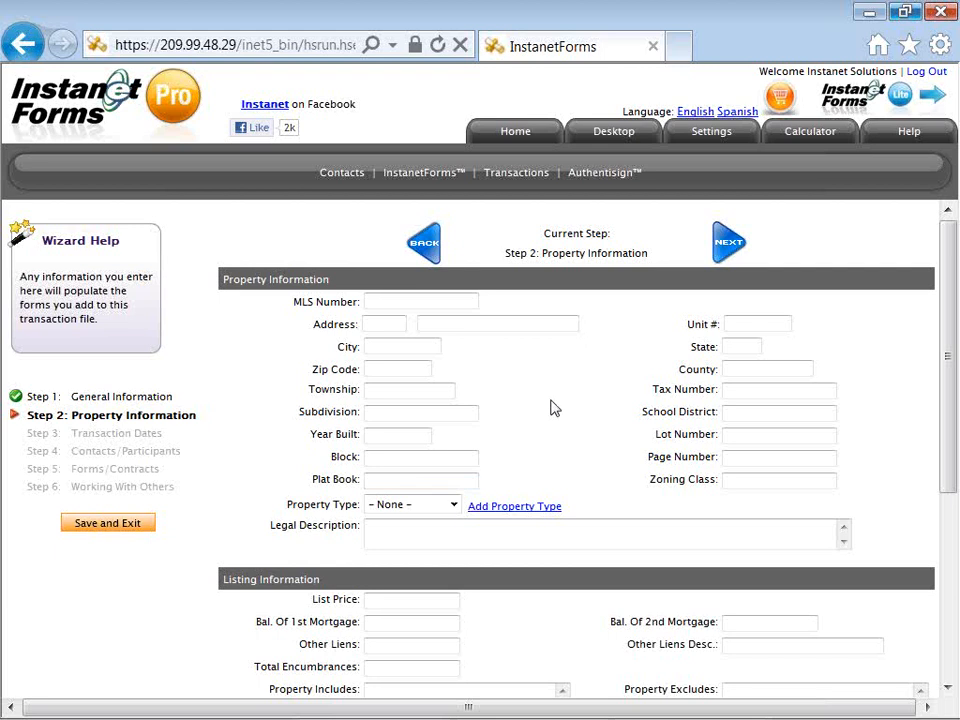
pyautogui.scroll(-1, 553, 408)
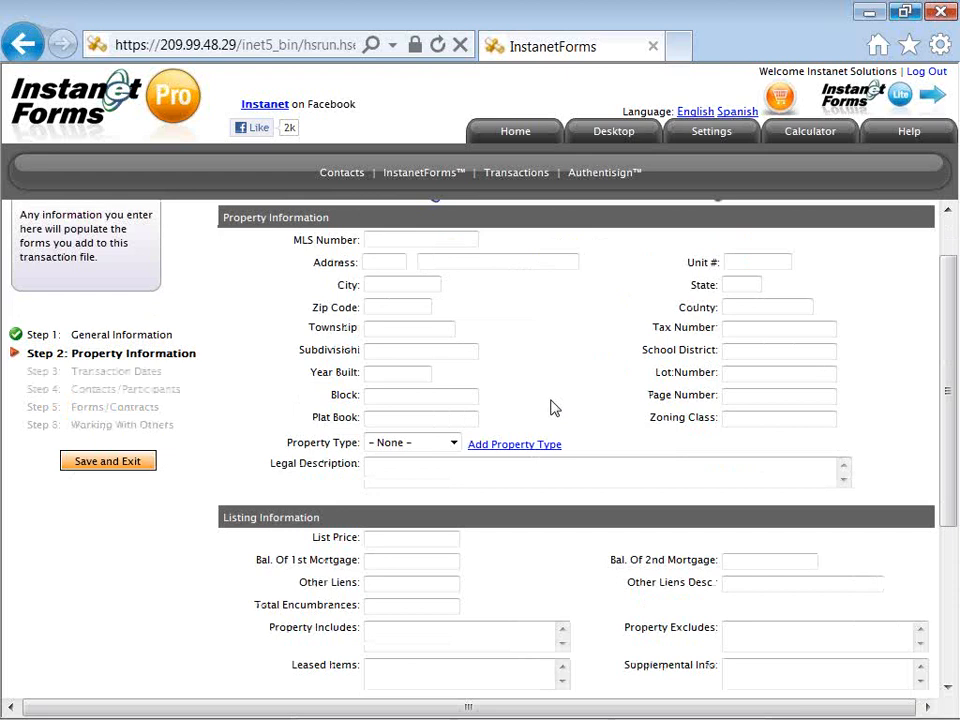
pyautogui.scroll(-3, 553, 408)
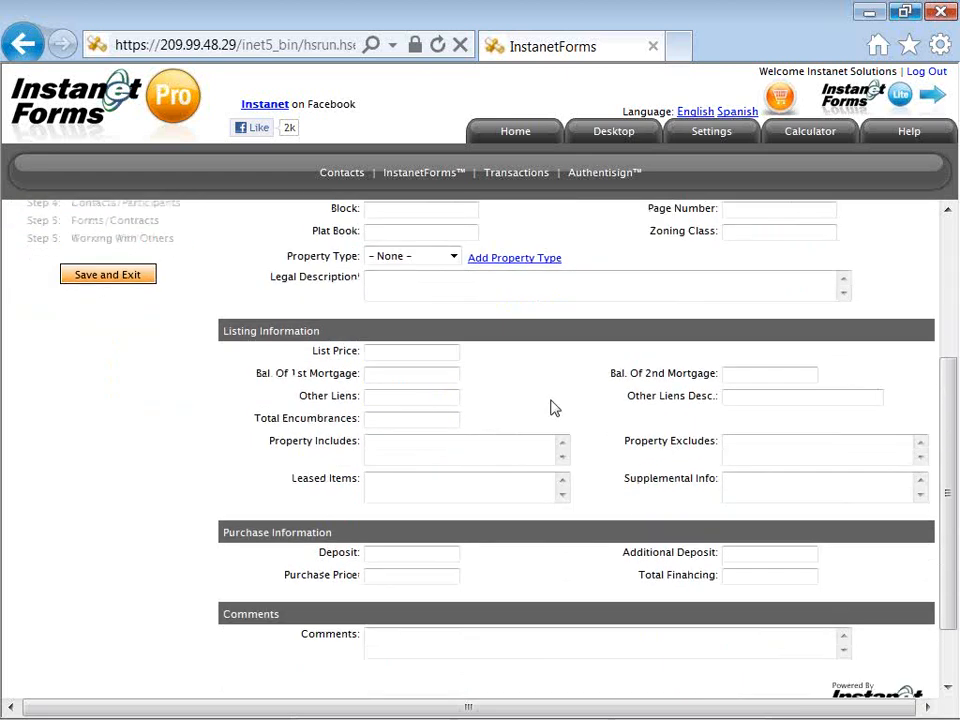
pyautogui.scroll(-1, 553, 408)
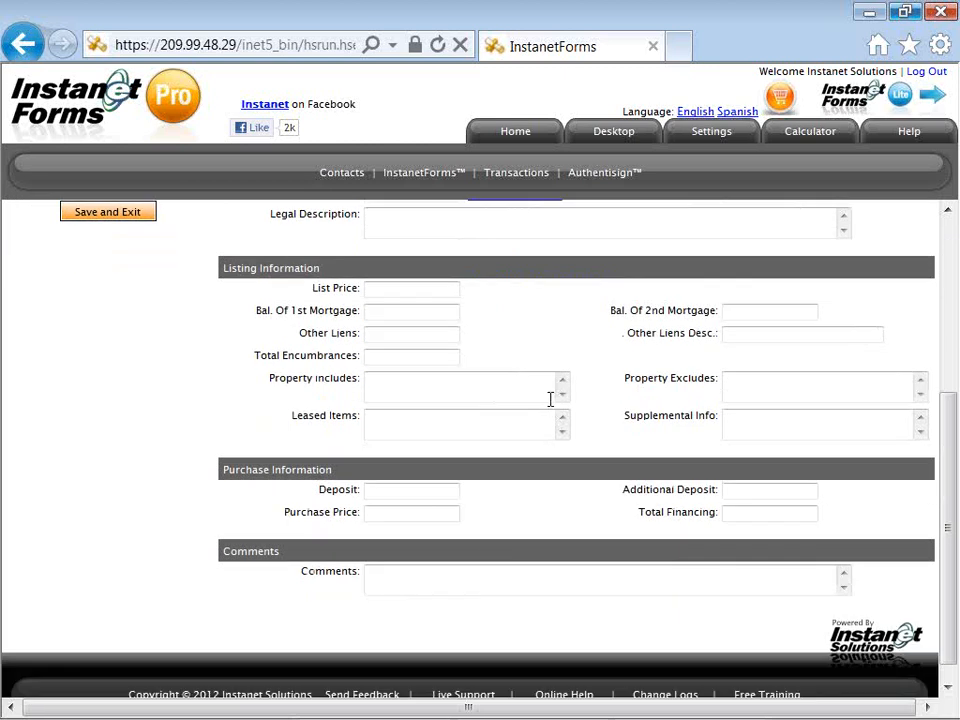
pyautogui.scroll(-1, 550, 399)
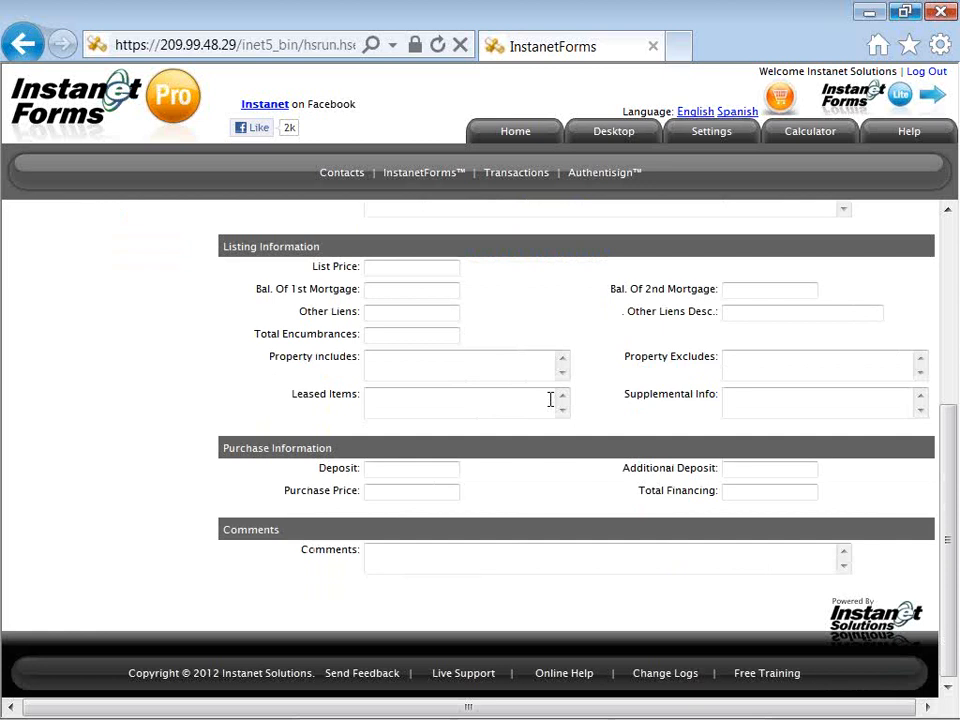
pyautogui.scroll(1, 550, 399)
pyautogui.scroll(1, 550, 407)
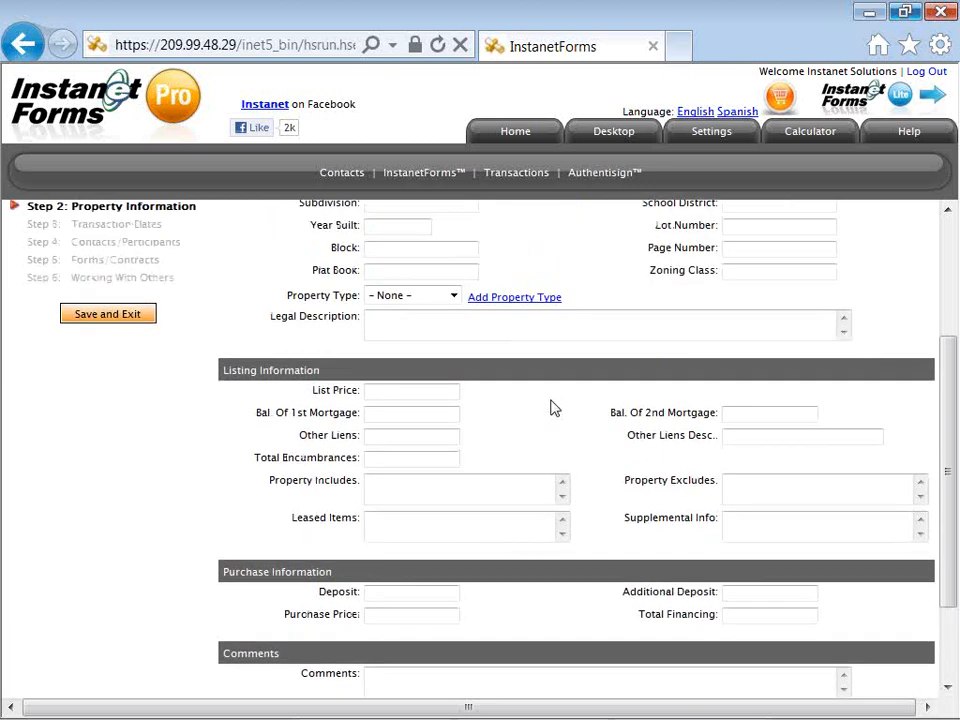
pyautogui.scroll(1, 552, 403)
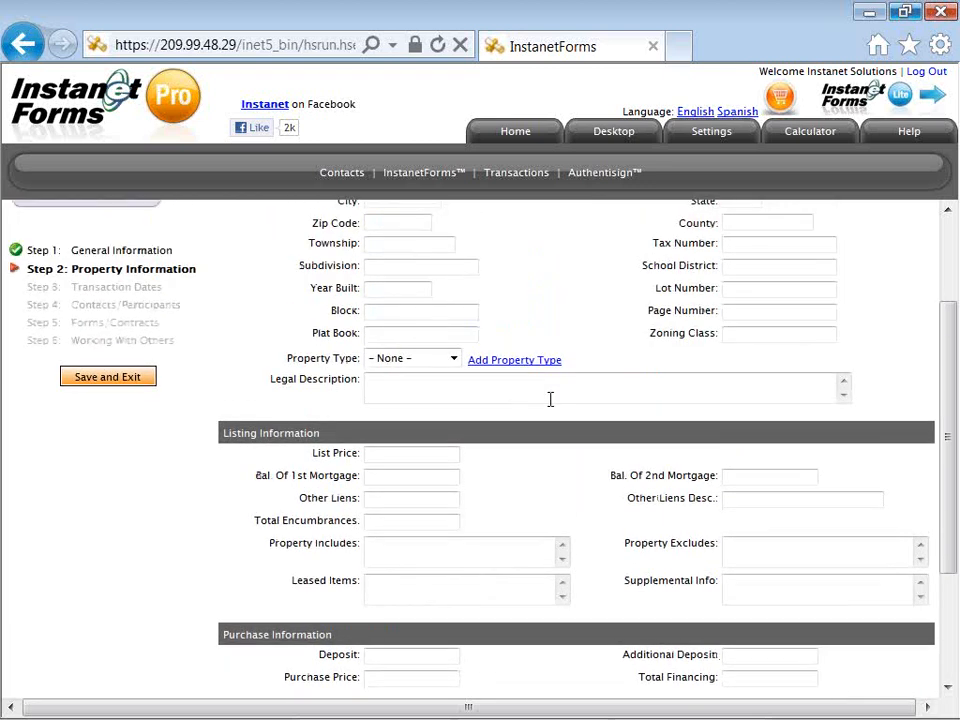
pyautogui.scroll(3, 550, 399)
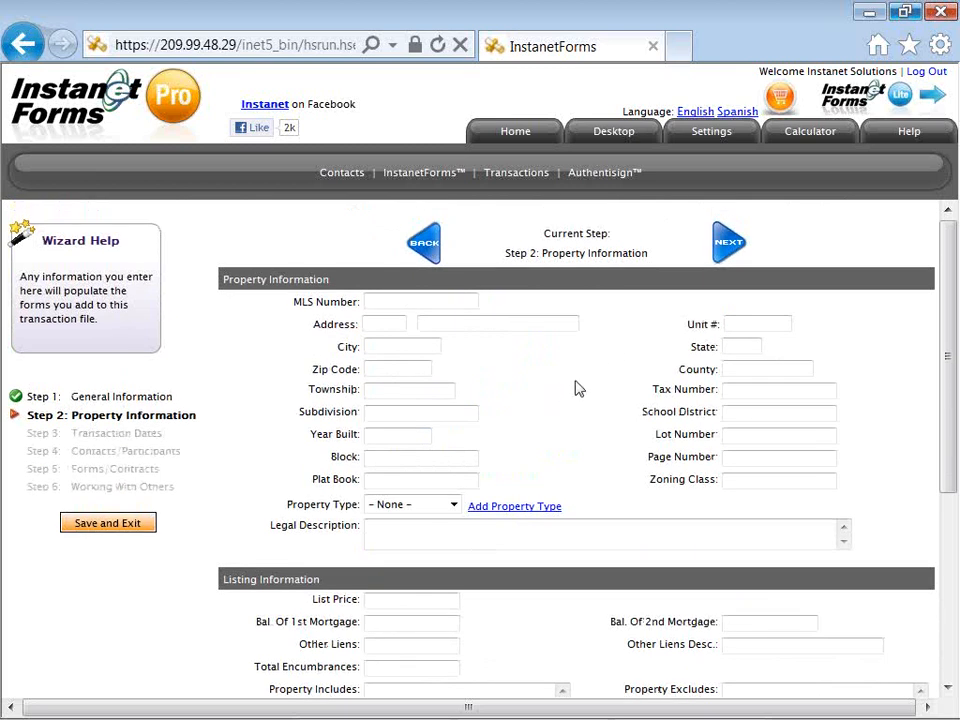
# Step: On the Transaction Dates step, pick September 30, 2012 as the Closing Date from the calendar
pyautogui.click(720, 250)
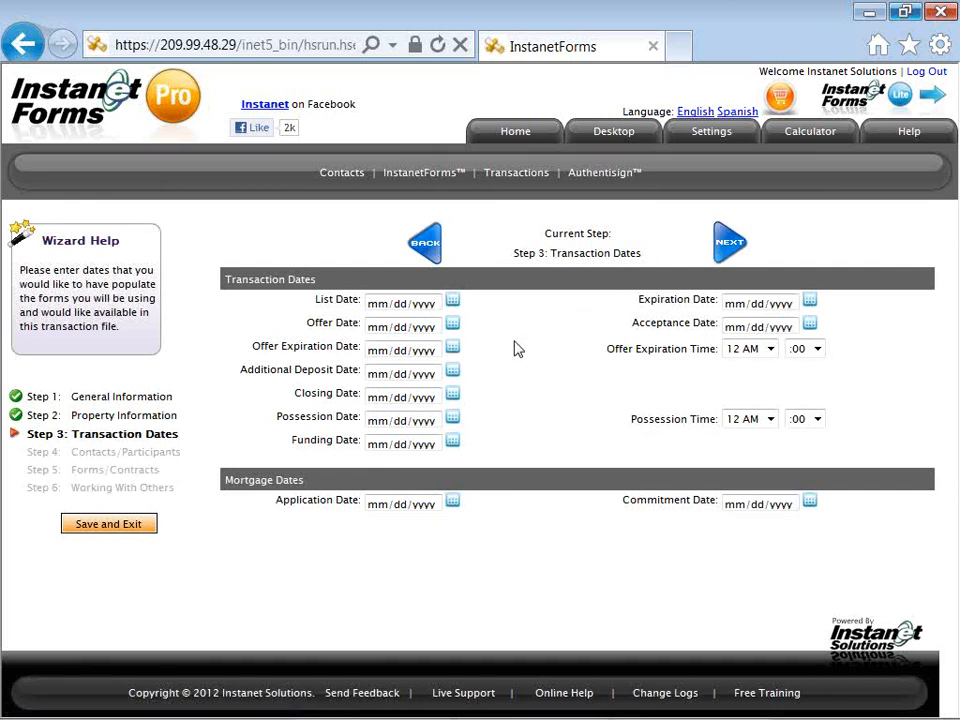
pyautogui.click(453, 396)
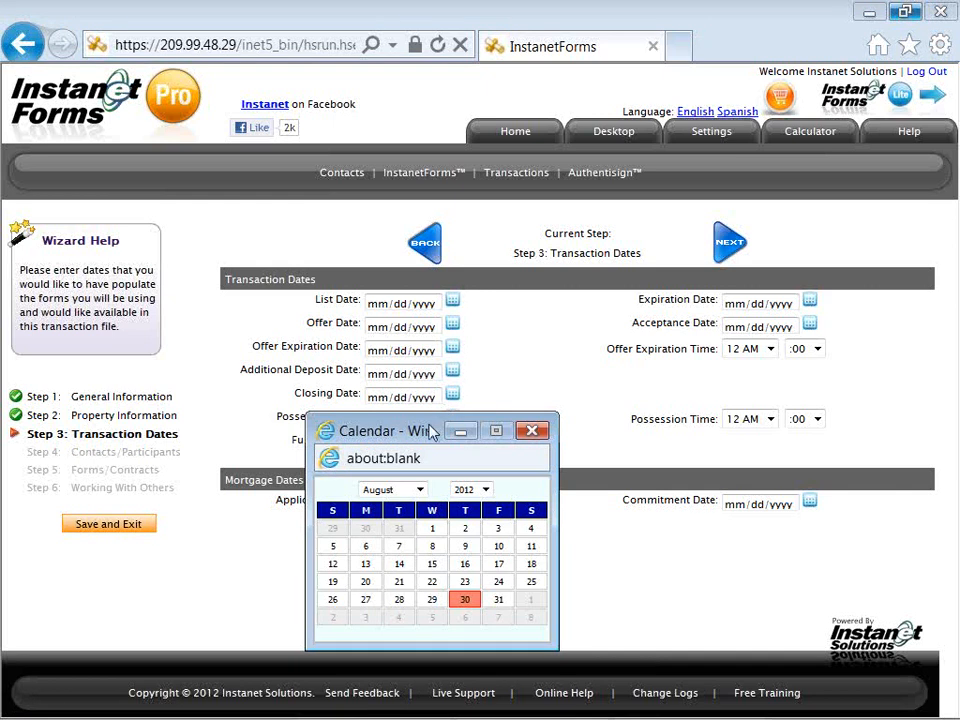
pyautogui.moveTo(431, 430); pyautogui.dragTo(465, 319)
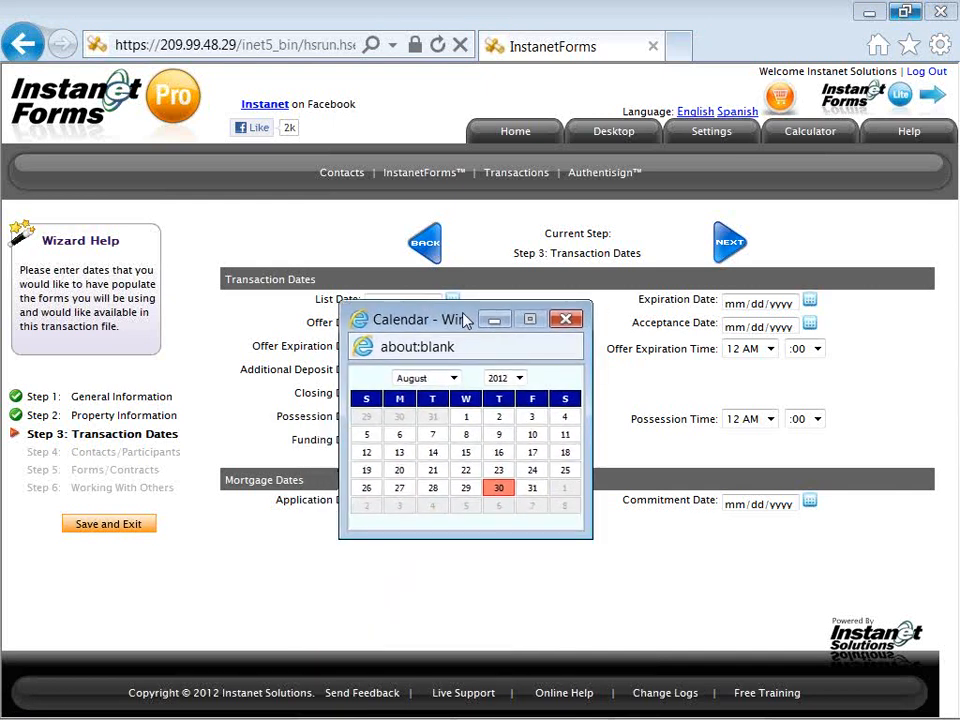
pyautogui.click(454, 379)
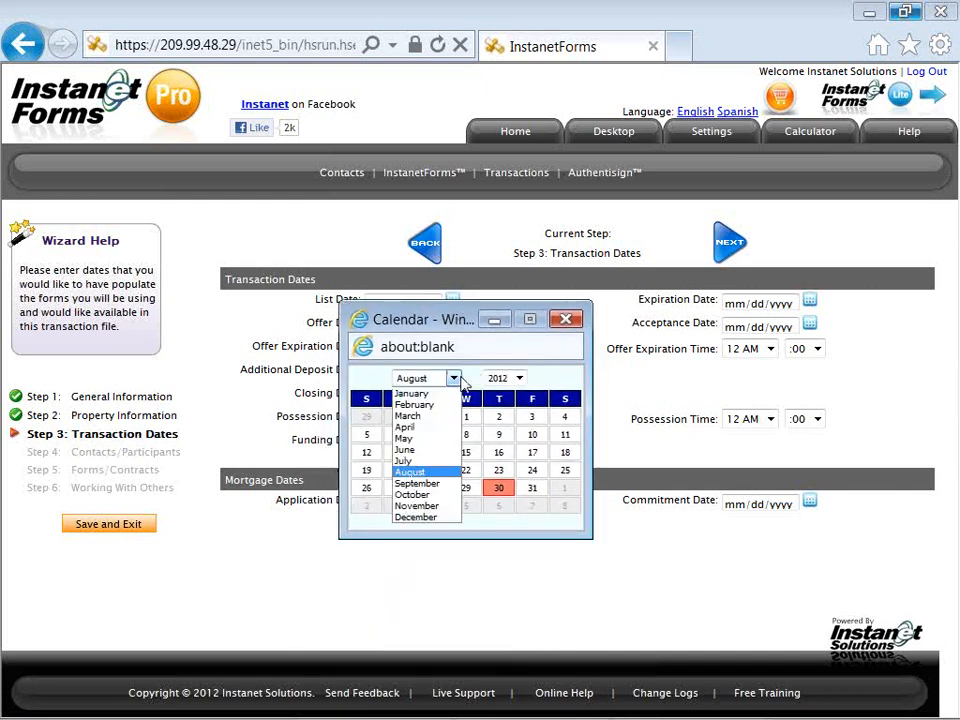
pyautogui.click(446, 485)
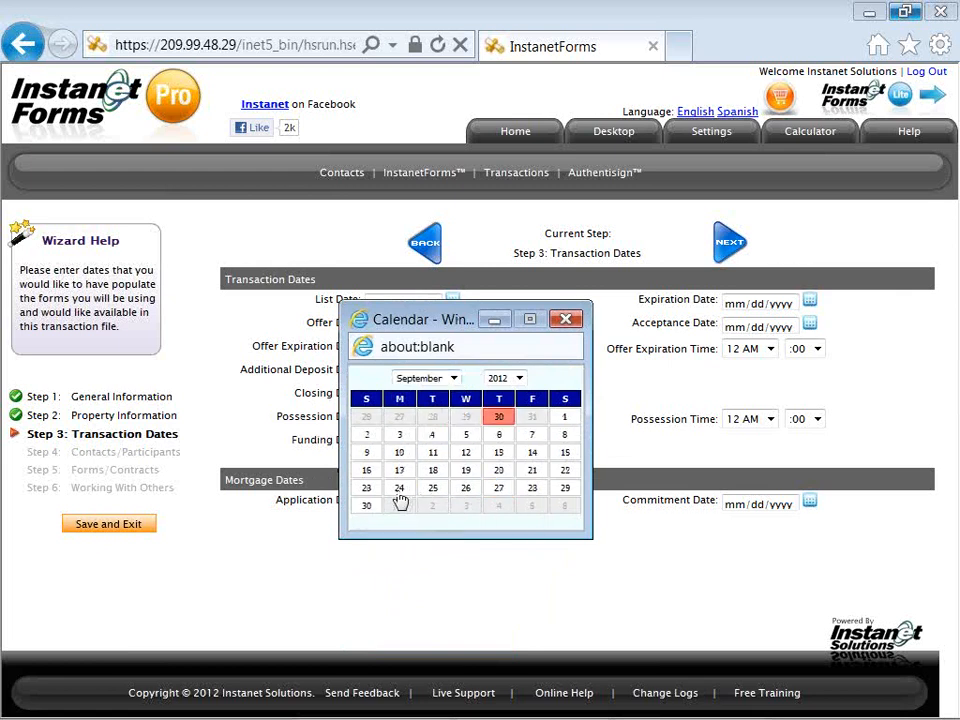
pyautogui.click(367, 508)
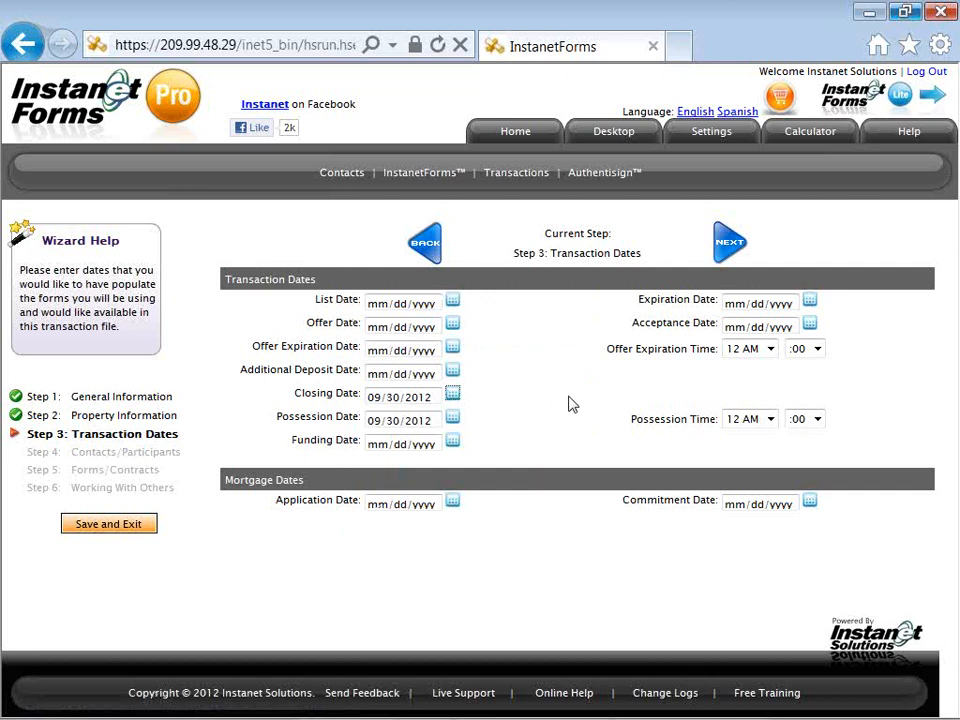
# Step: On the Contacts/Participants step, run 'Add New Transaction Contact' from the 'I would like to' list
pyautogui.click(725, 250)
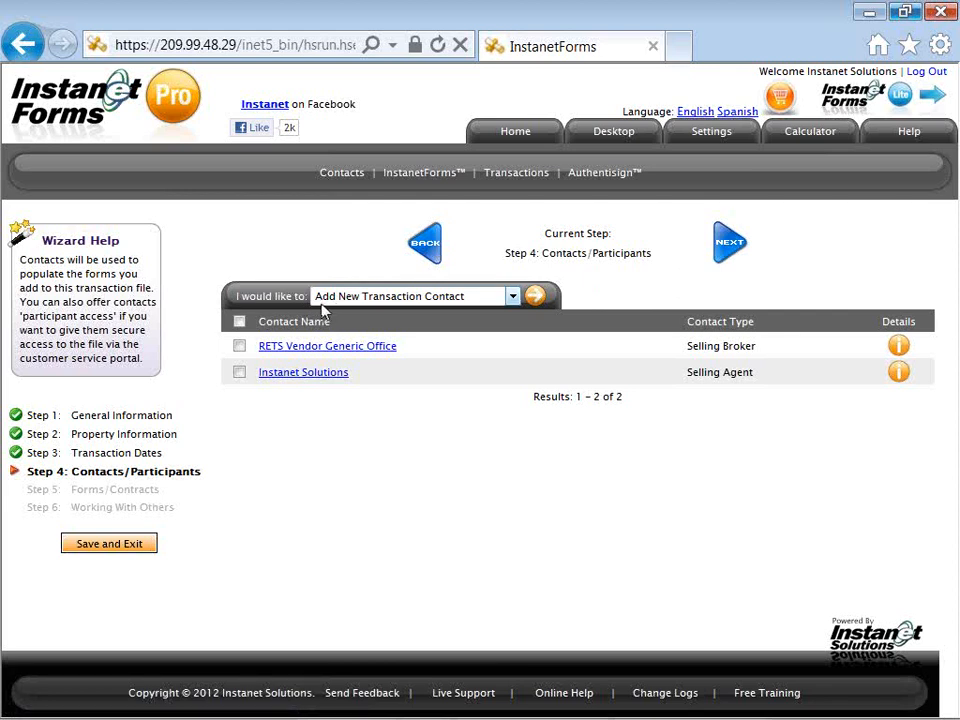
pyautogui.moveTo(308, 296); pyautogui.dragTo(232, 303)
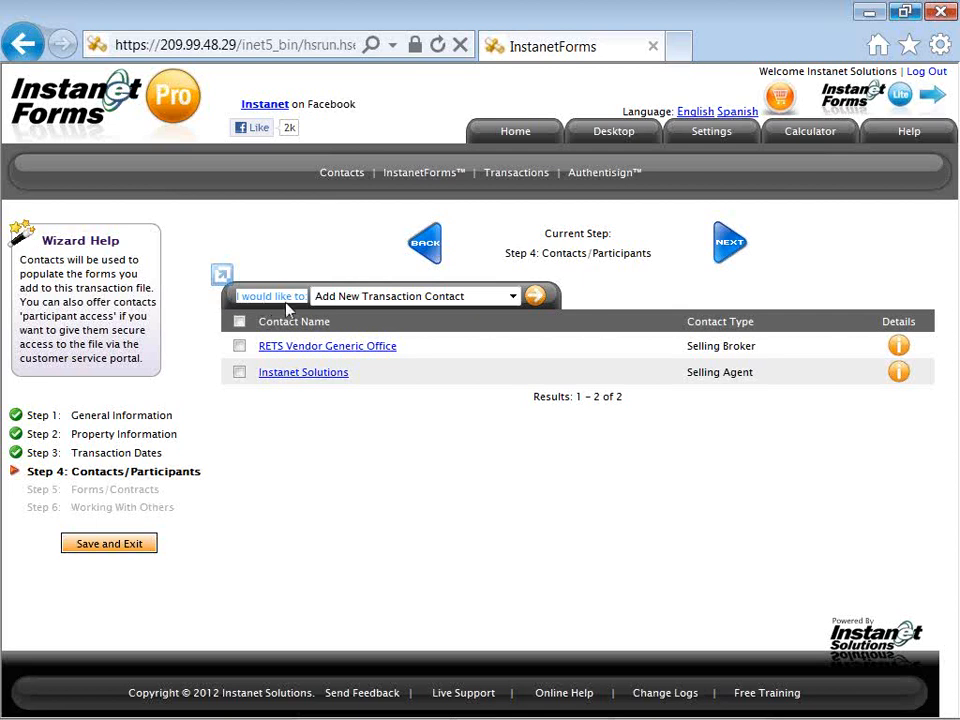
pyautogui.click(512, 297)
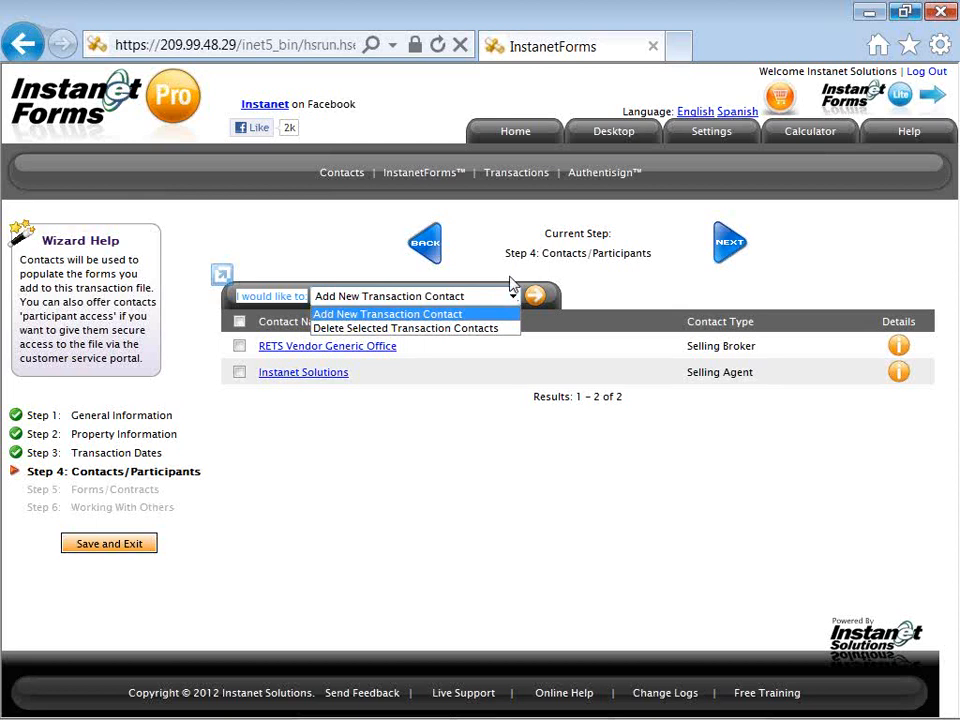
pyautogui.click(512, 280)
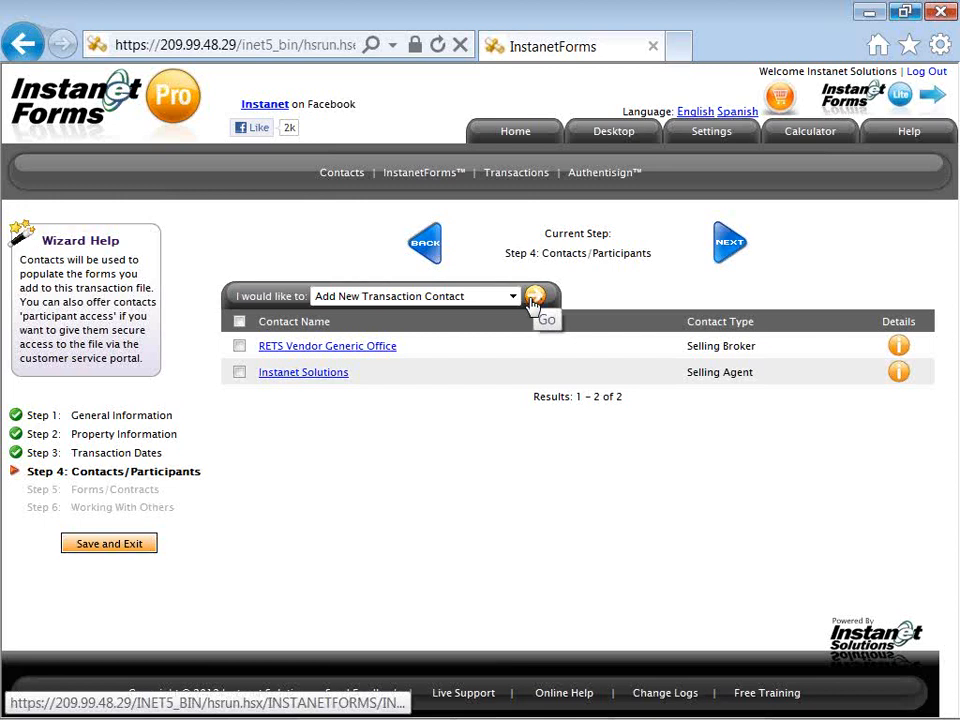
pyautogui.click(533, 302)
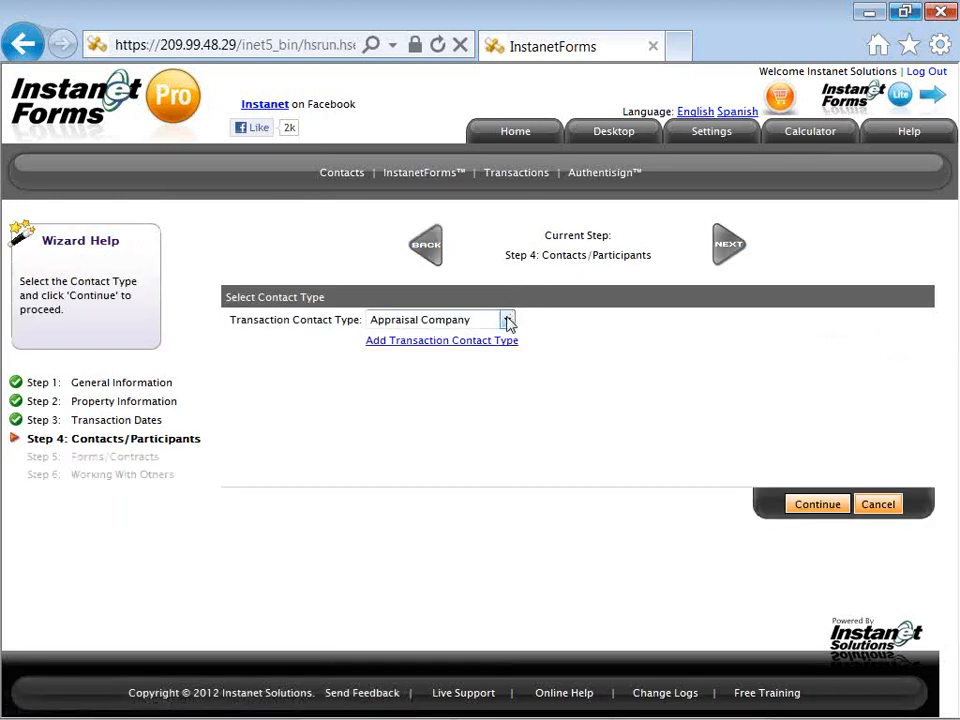
# Step: Choose Buyer as the Transaction Contact Type
pyautogui.click(508, 320)
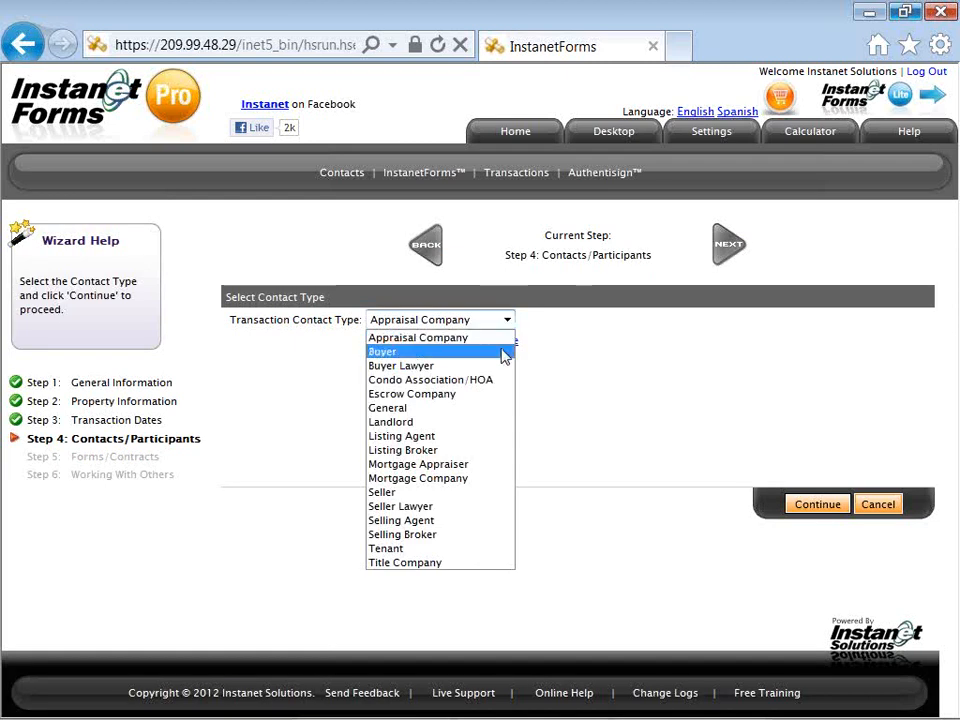
pyautogui.click(505, 356)
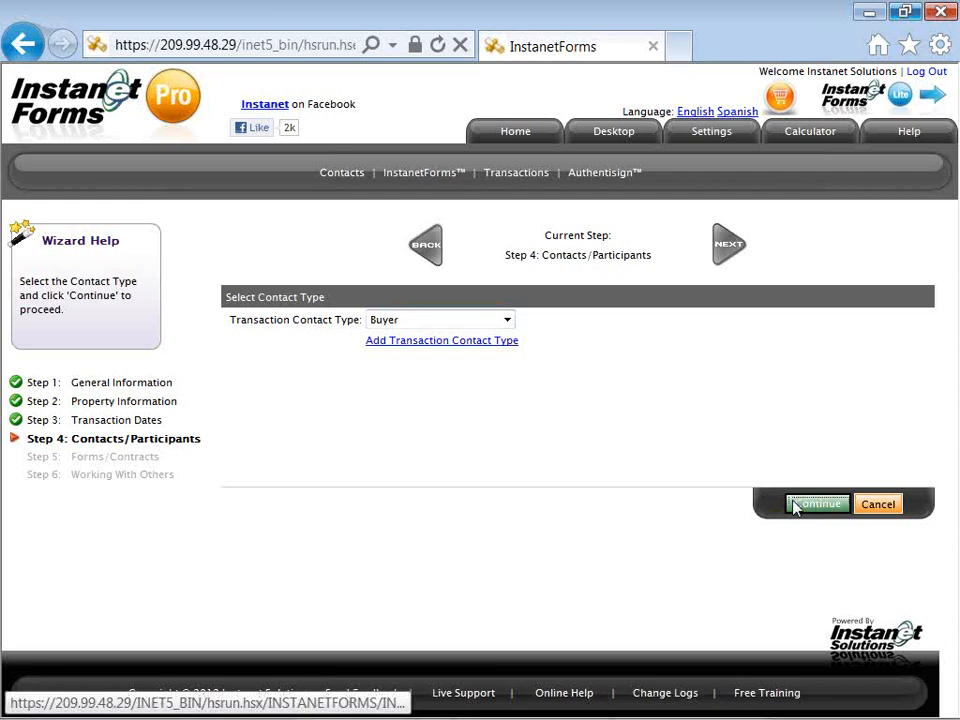
# Step: Confirm the Buyer type and enter the buyer's first and last name
pyautogui.click(796, 507)
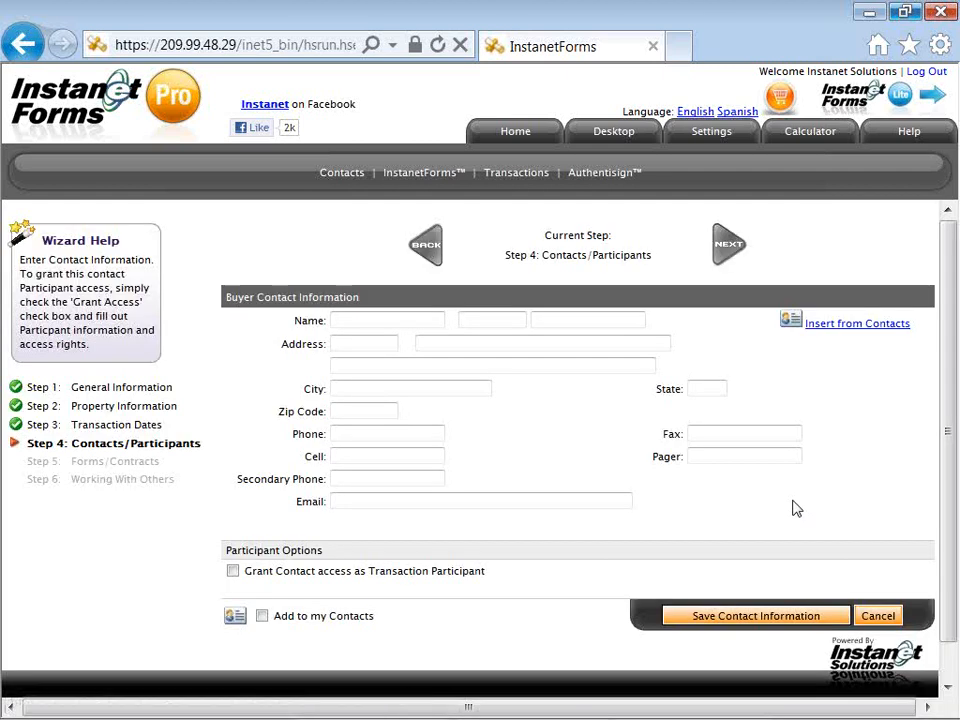
pyautogui.click(398, 321)
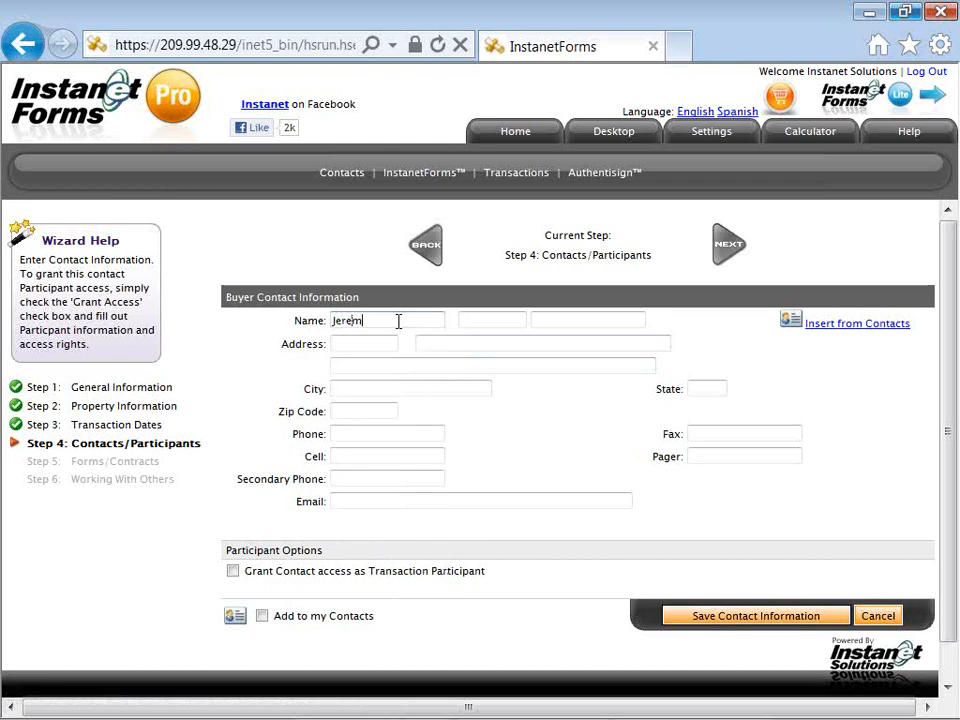
pyautogui.press('Tab')
pyautogui.press('Tab')
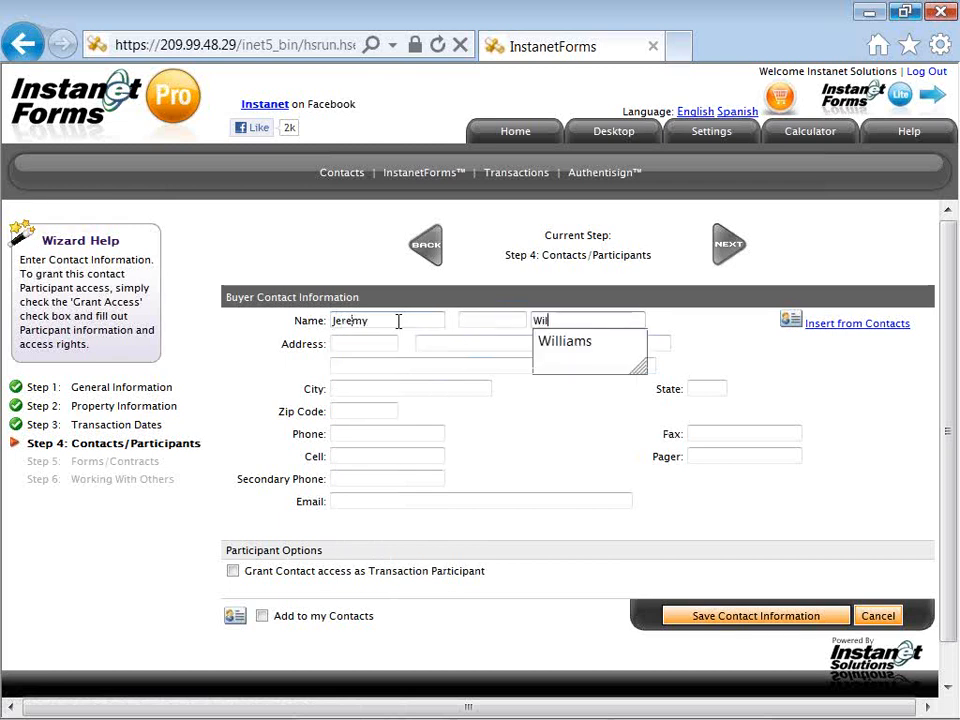
pyautogui.press('Down')
pyautogui.press('Tab')
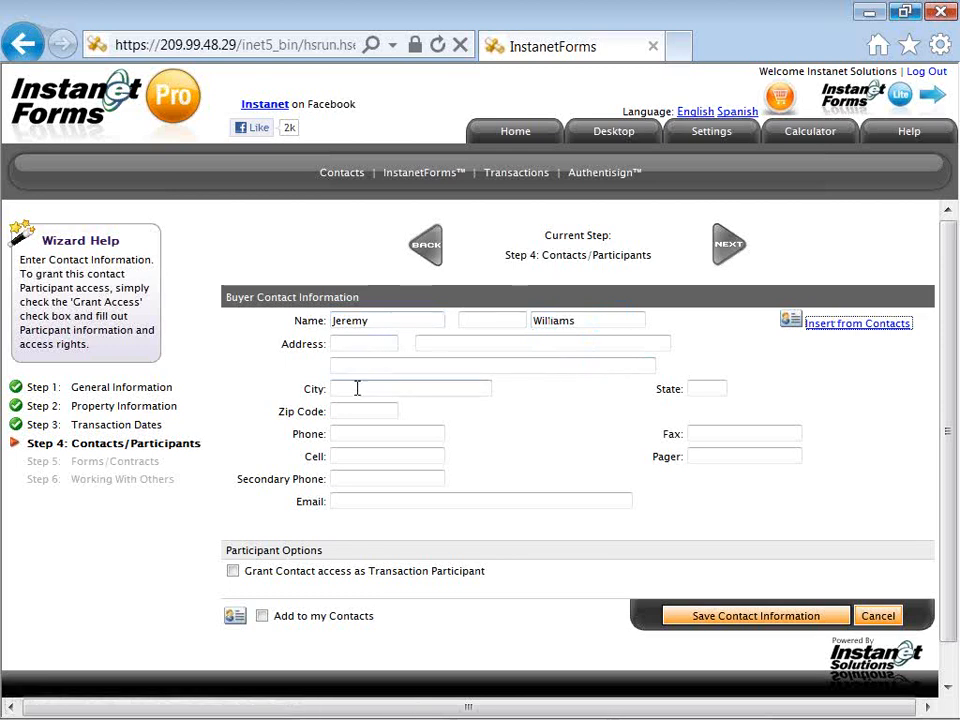
# Step: Fill in the buyer's cell number and e-mail from suggestions, tick Add to my Contacts, and save
pyautogui.click(351, 455)
pyautogui.press('Down')
pyautogui.press('Tab')
pyautogui.press('Tab')
pyautogui.write('a')
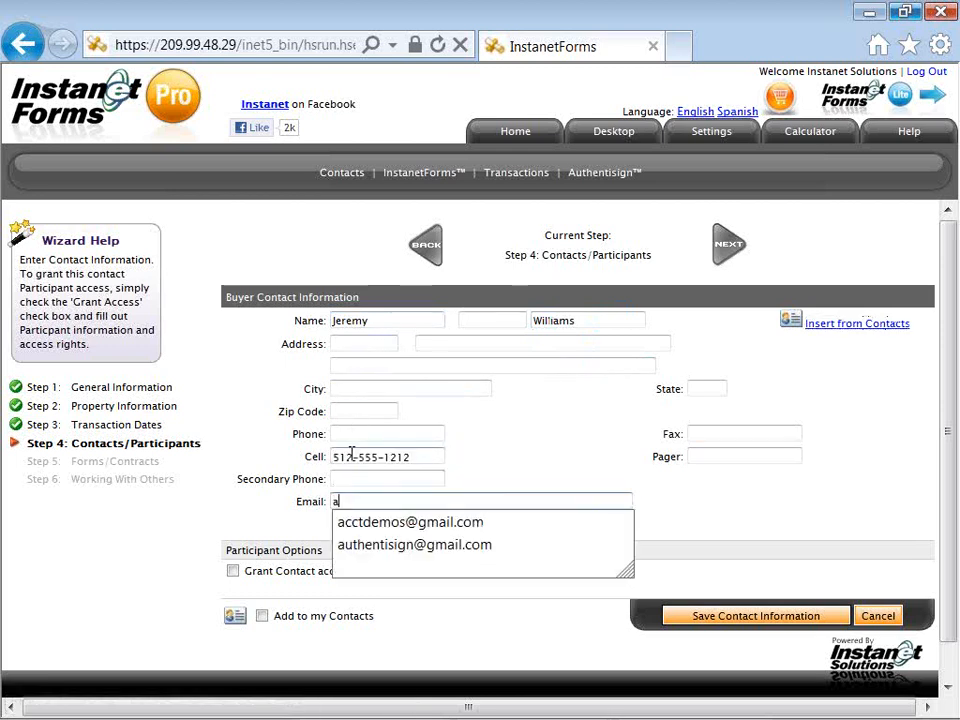
pyautogui.write('u')
pyautogui.press('Down')
pyautogui.press('Tab')
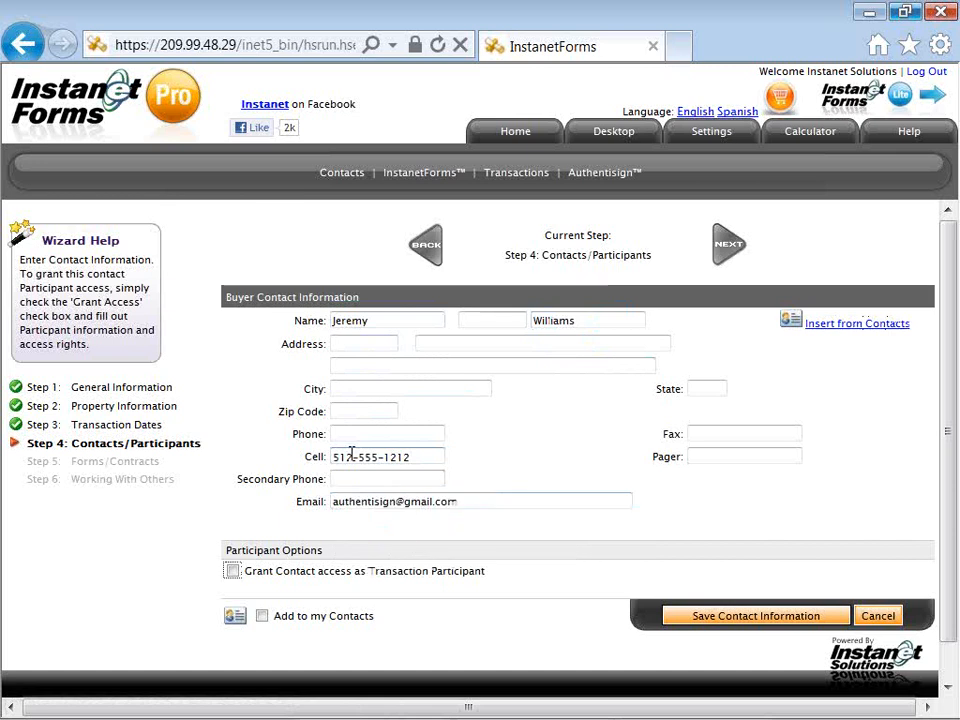
pyautogui.click(262, 617)
pyautogui.click(689, 620)
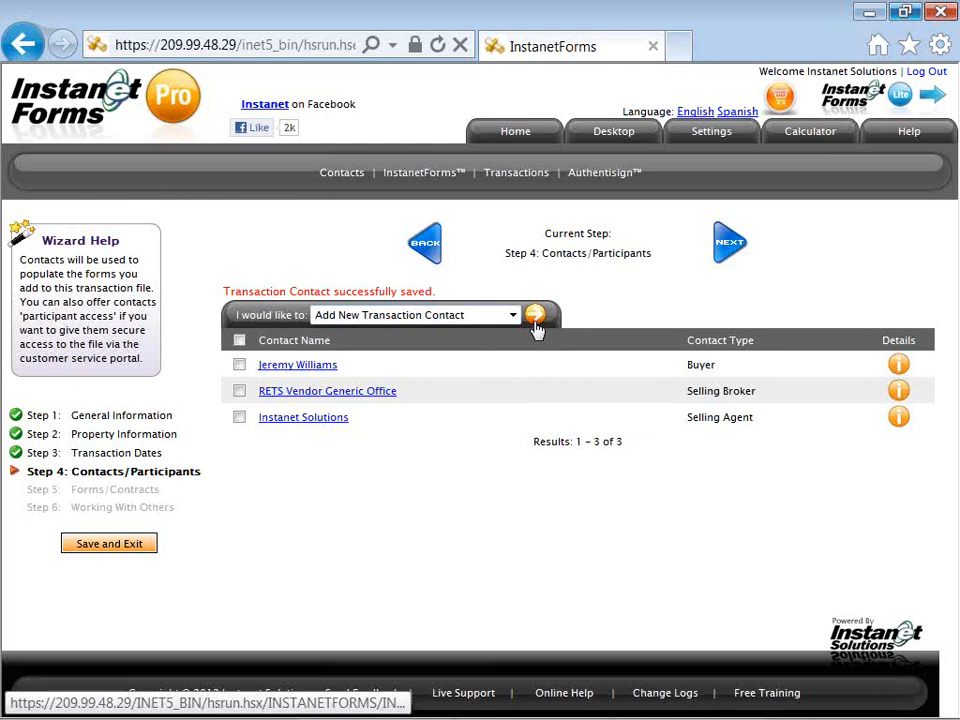
# Step: Continue to Step 5, Forms/Contracts
pyautogui.click(722, 258)
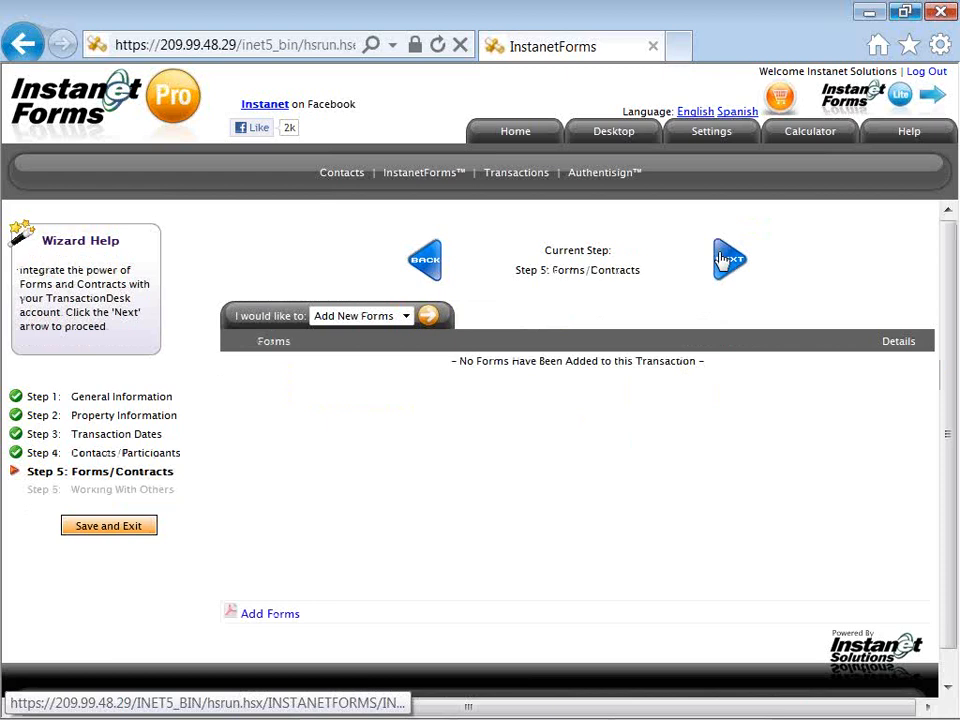
# Step: Run Add New Forms and expand the Individual Forms folder in the form library
pyautogui.click(406, 316)
pyautogui.click(408, 333)
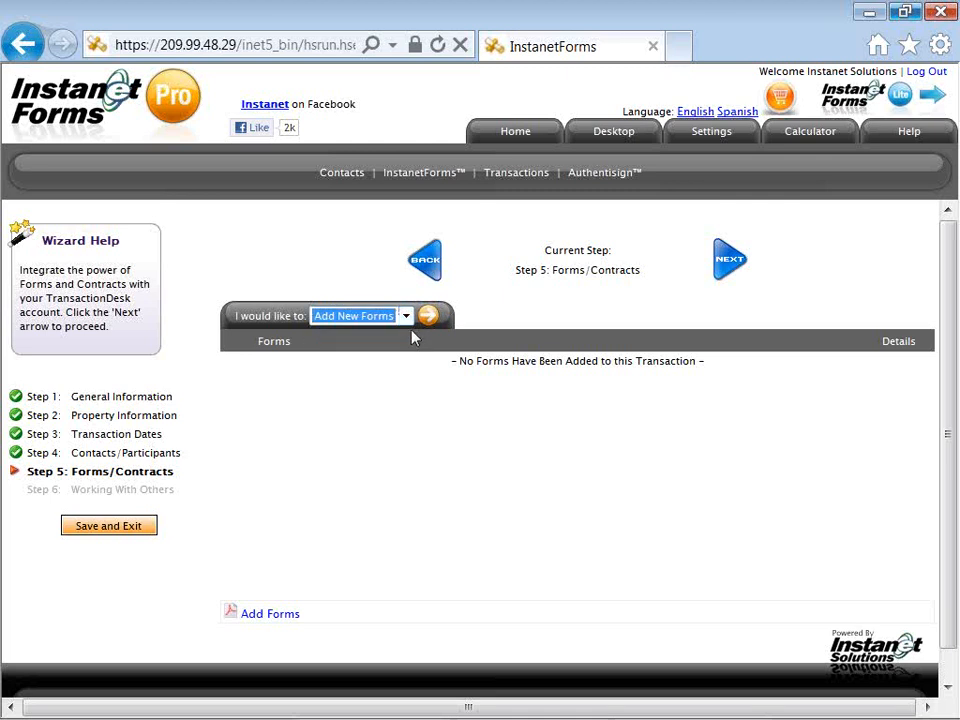
pyautogui.click(428, 318)
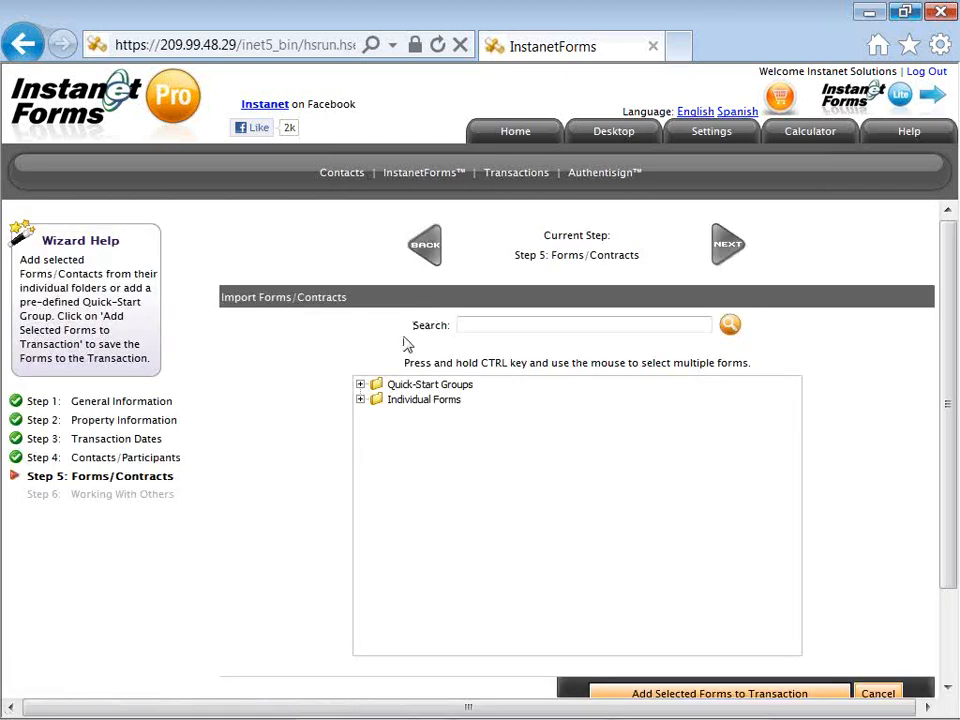
pyautogui.click(360, 385)
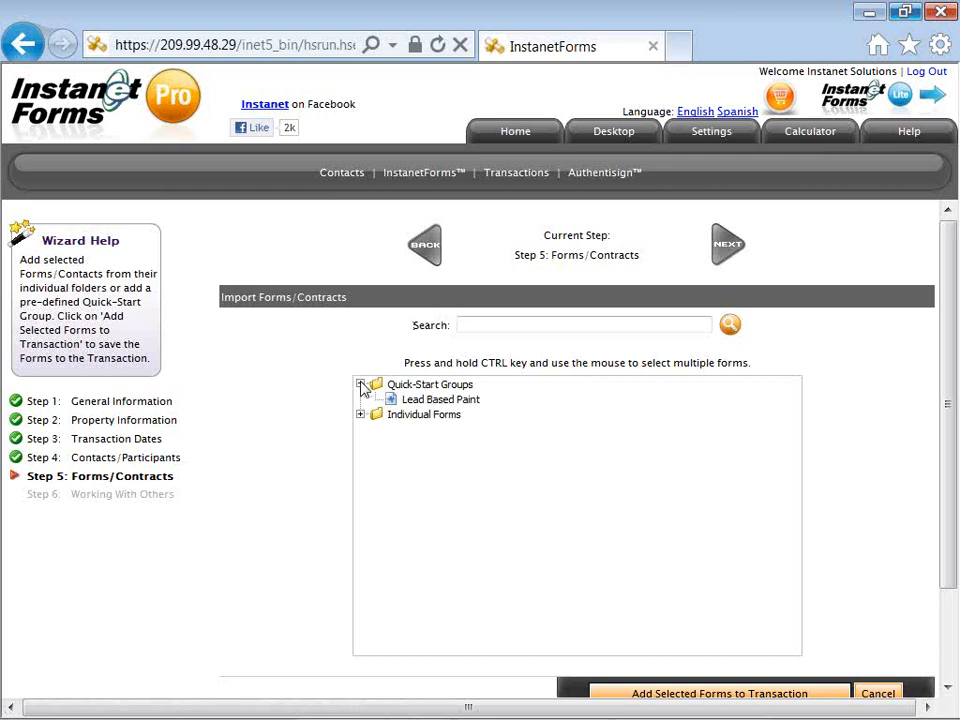
pyautogui.click(360, 385)
pyautogui.click(360, 399)
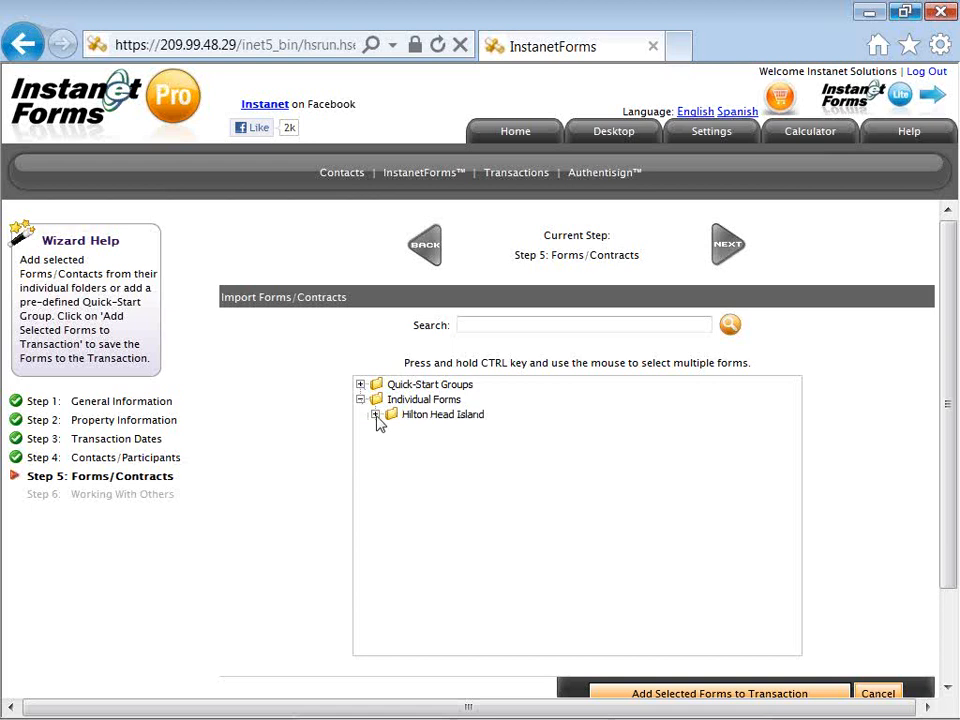
# Step: Expand Hilton Head Island and select the Contract Of Sale - Offer And Acceptance form
pyautogui.click(375, 415)
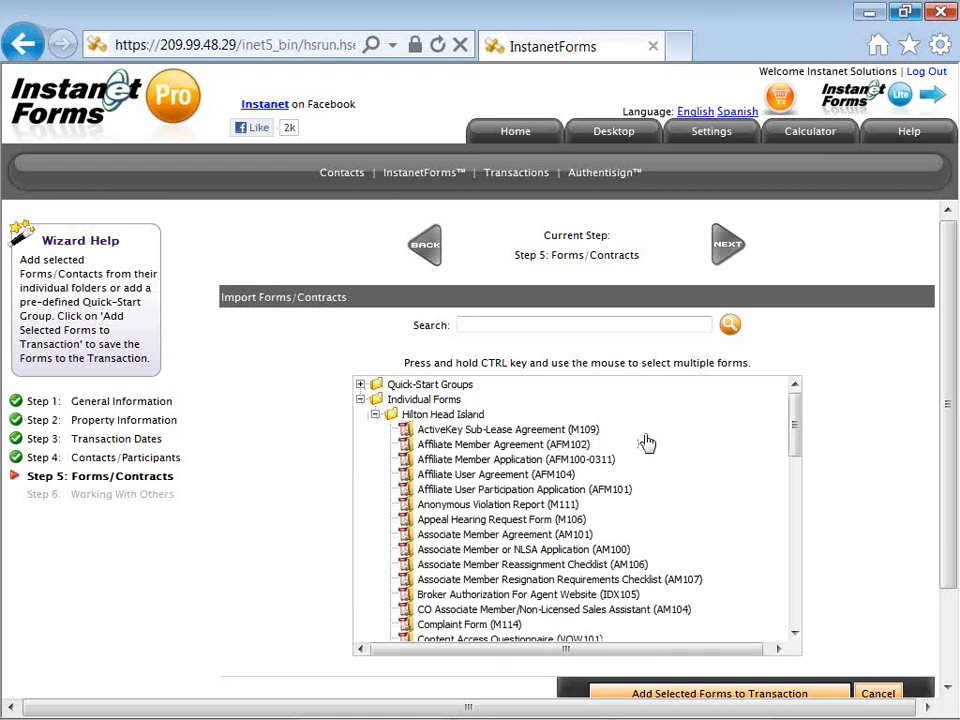
pyautogui.moveTo(796, 430); pyautogui.dragTo(796, 445)
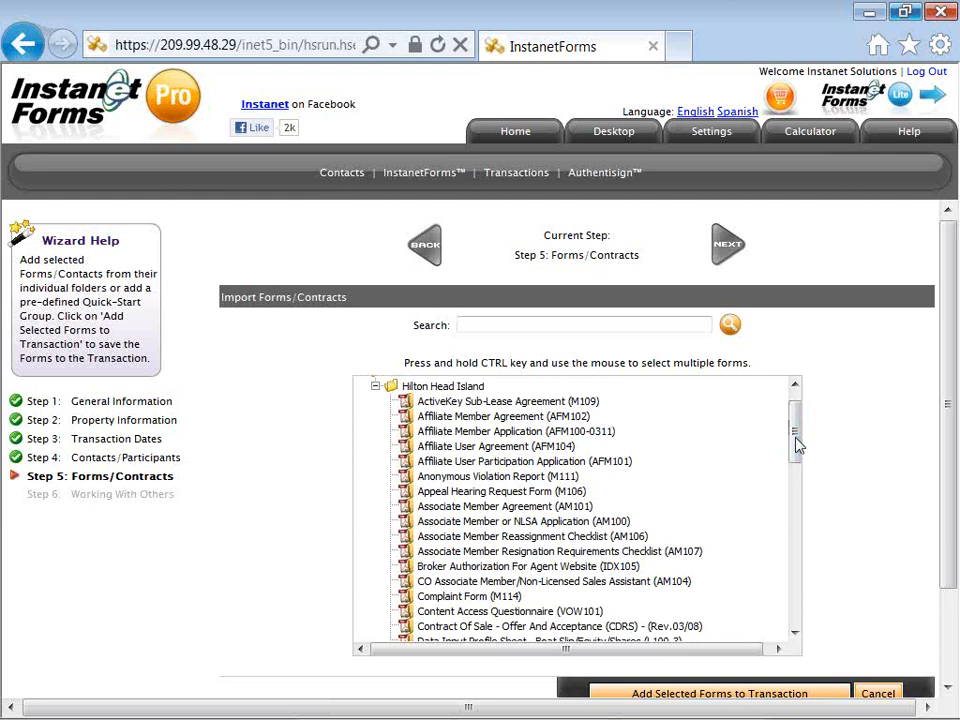
pyautogui.moveTo(796, 445); pyautogui.dragTo(797, 453)
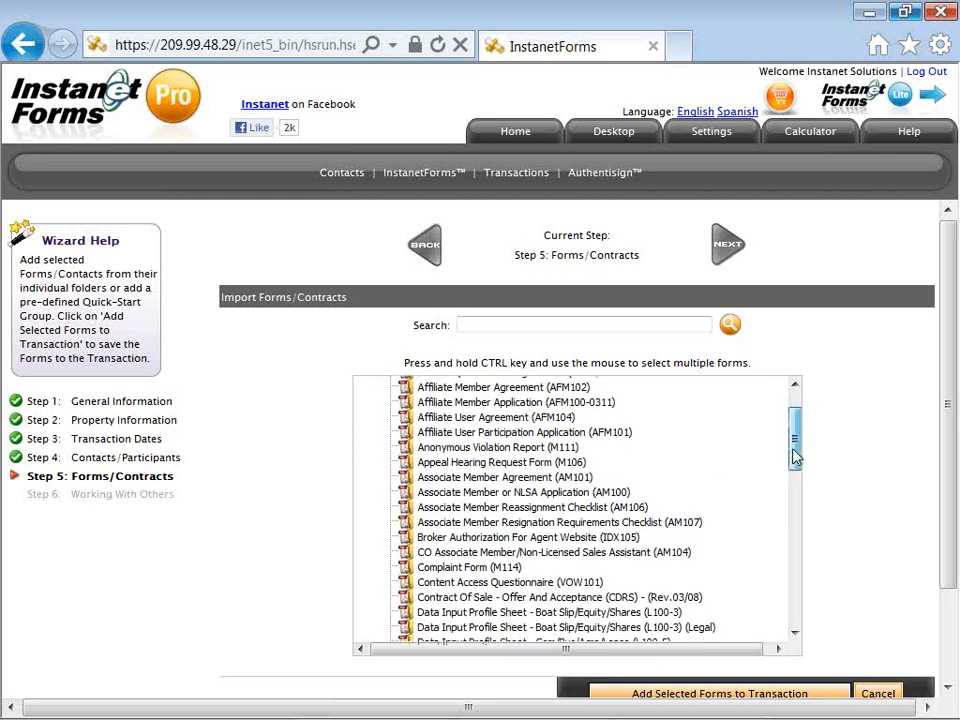
pyautogui.moveTo(793, 454); pyautogui.dragTo(786, 484)
pyautogui.click(596, 492)
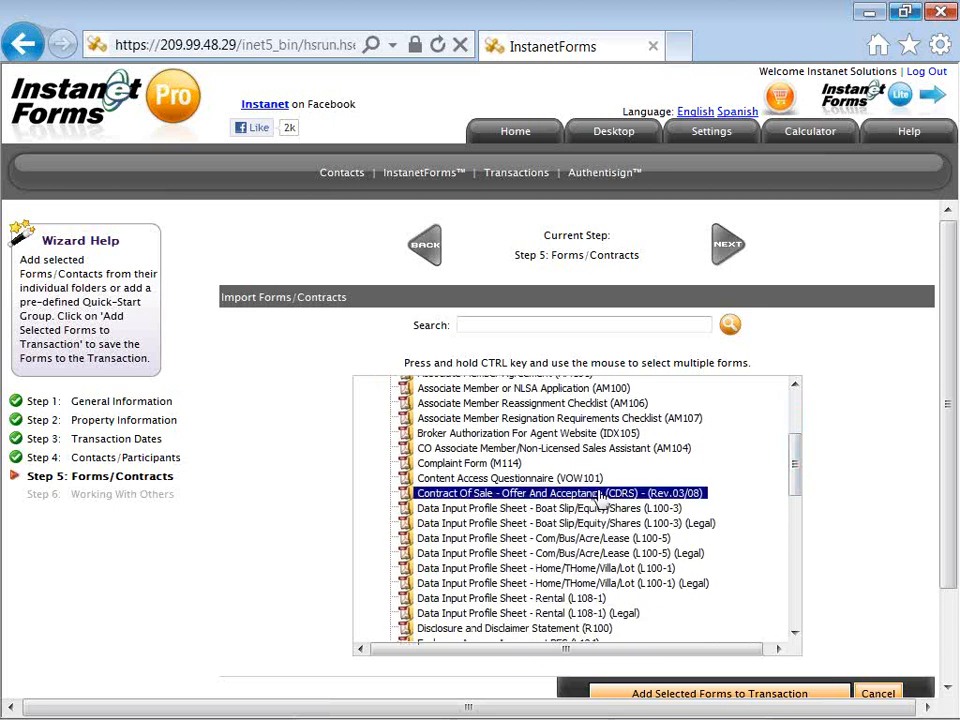
# Step: Also select Disclosure and Disclaimer Statement (R100), Exclusive Agency Agreement Homes (L106), and Product Order Form (M105), then add them
pyautogui.scroll(-1, 794, 465)
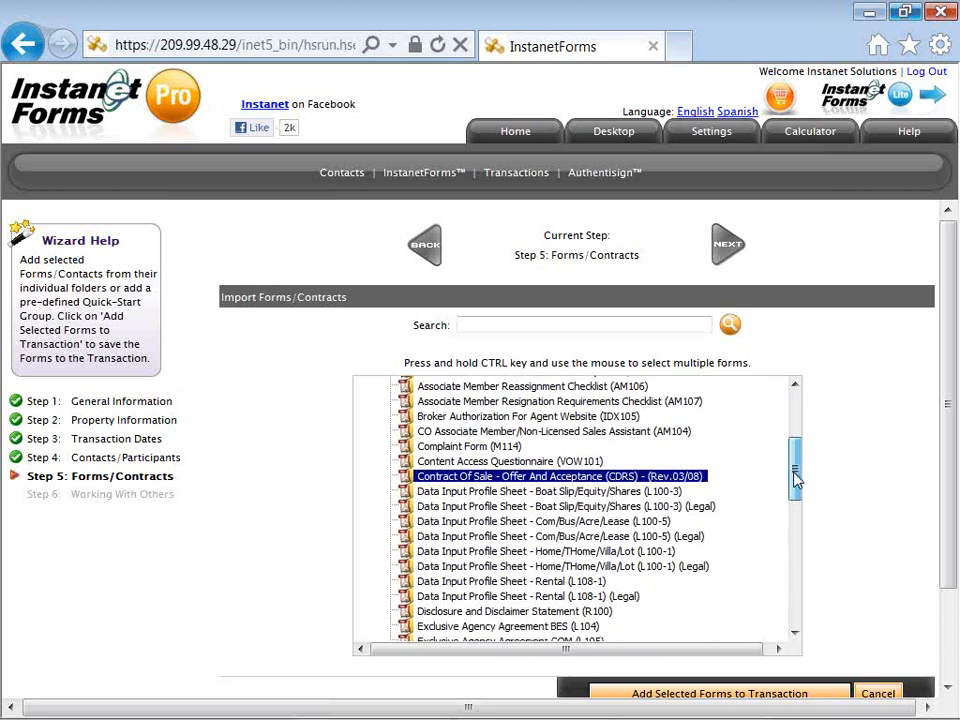
pyautogui.moveTo(796, 486); pyautogui.dragTo(793, 504)
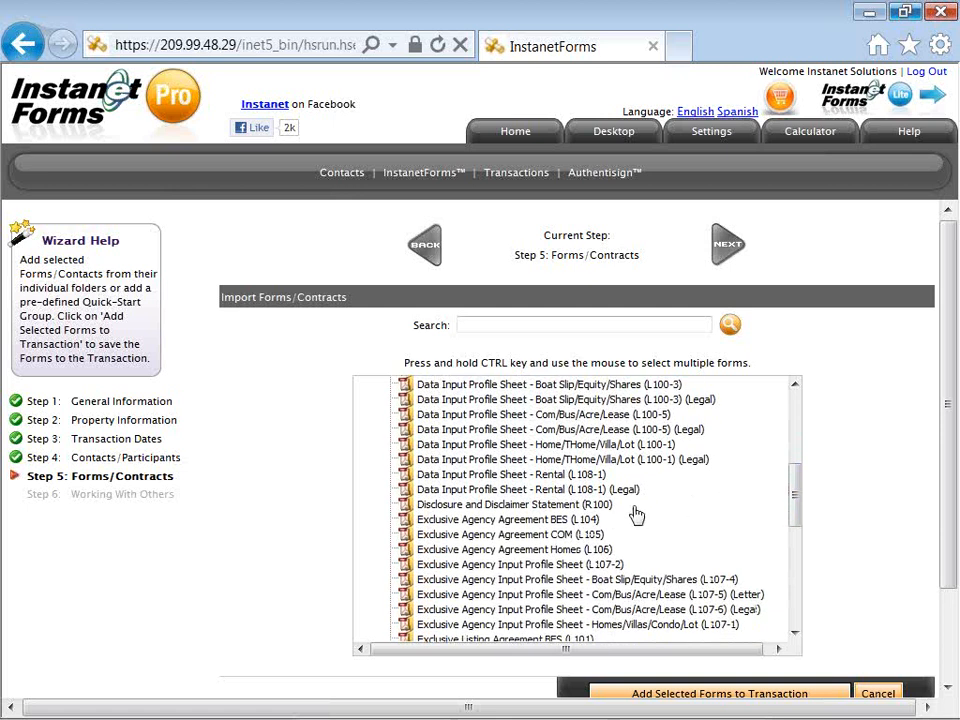
pyautogui.click(553, 508)
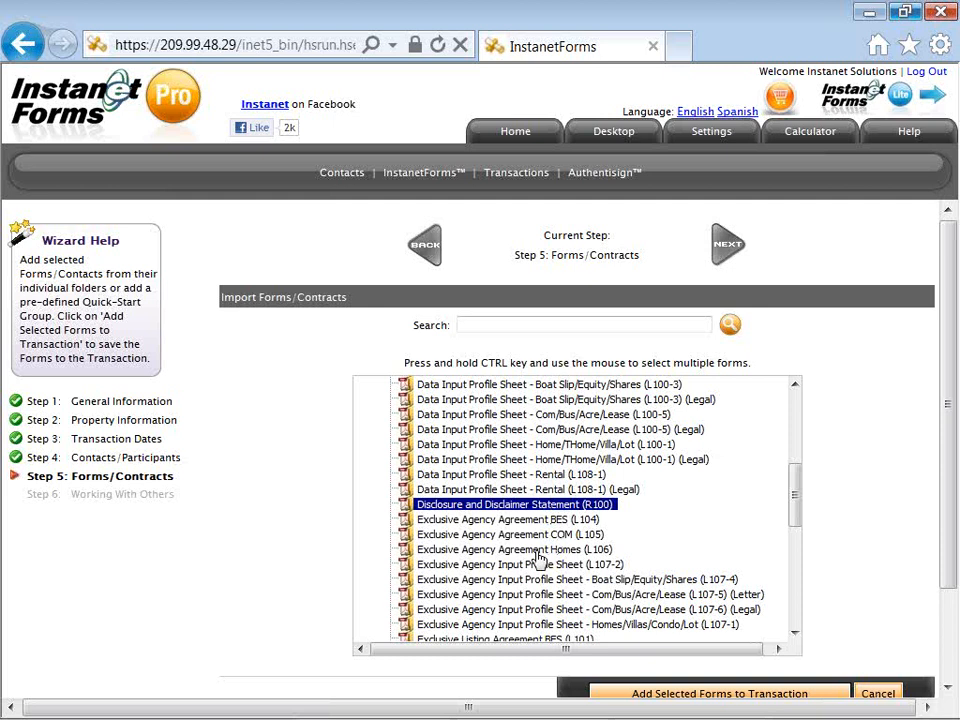
pyautogui.keyDown('ctrl'); pyautogui.click(537, 551); pyautogui.keyUp('ctrl')
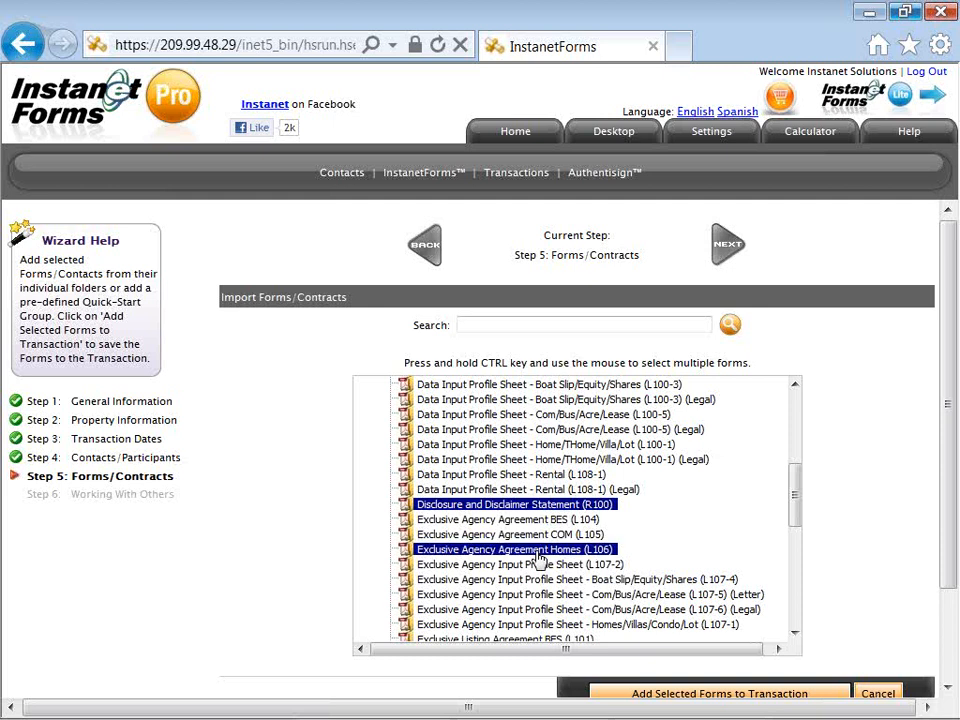
pyautogui.moveTo(404, 363); pyautogui.dragTo(750, 364)
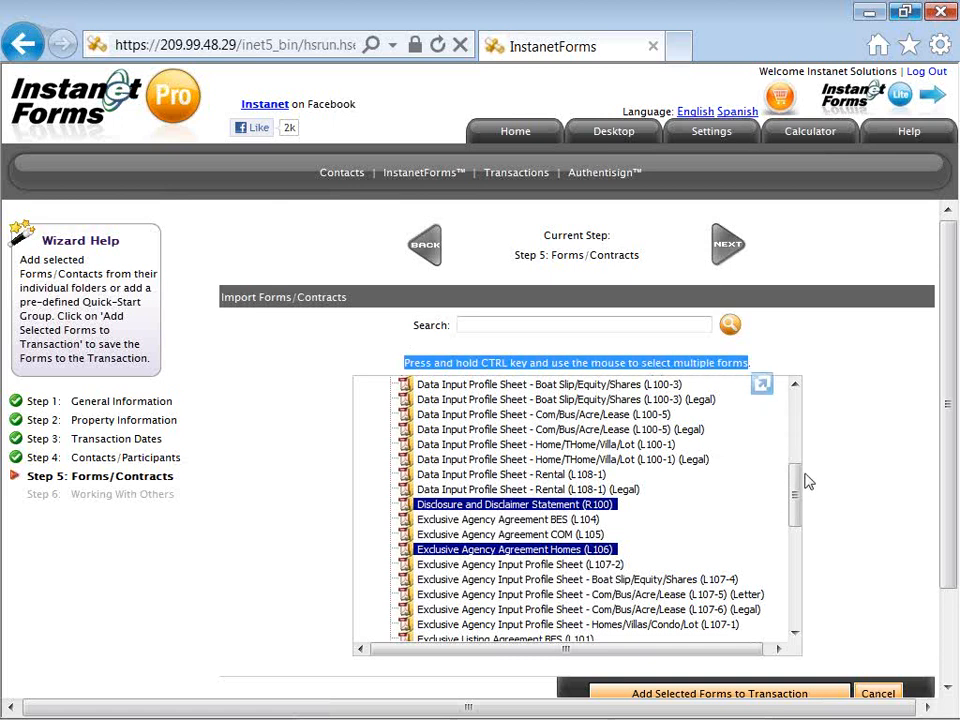
pyautogui.moveTo(797, 487); pyautogui.dragTo(797, 578)
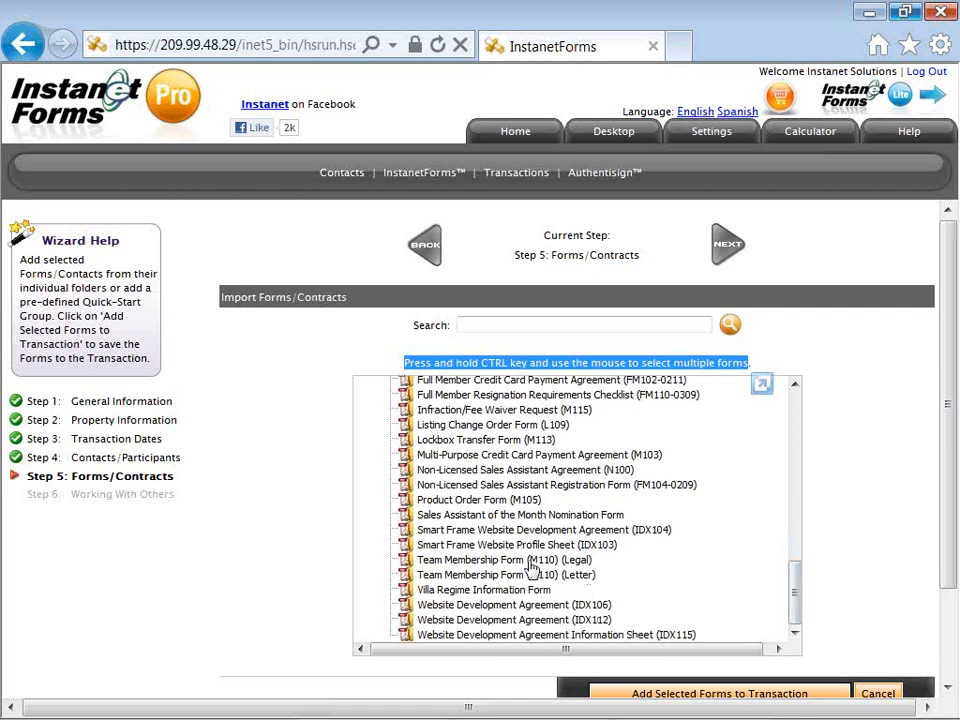
pyautogui.click(468, 501)
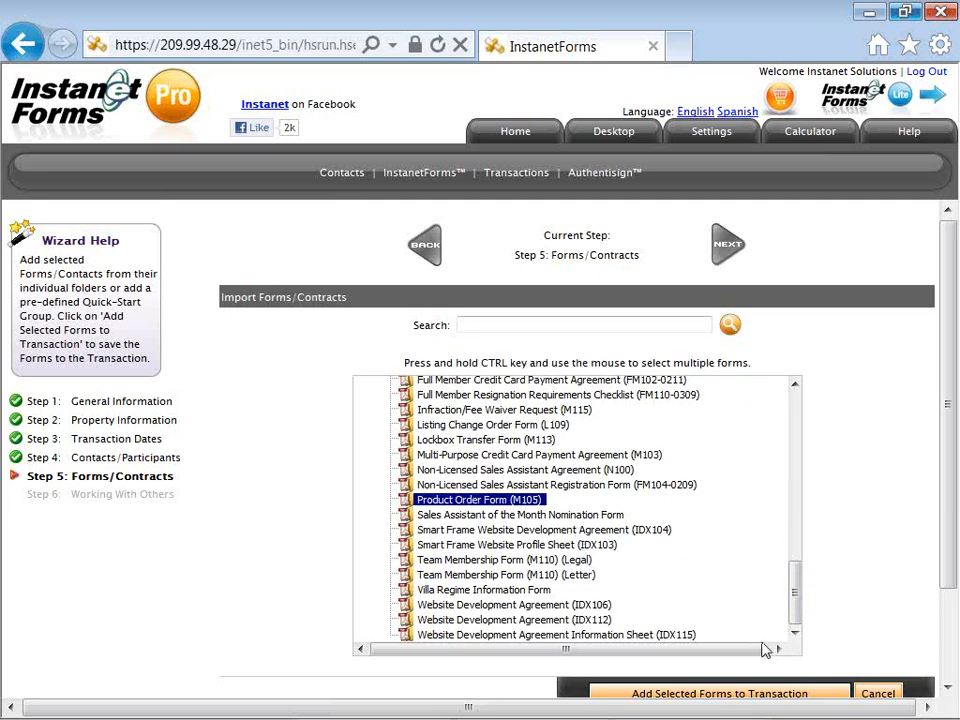
pyautogui.scroll(-1, 945, 561)
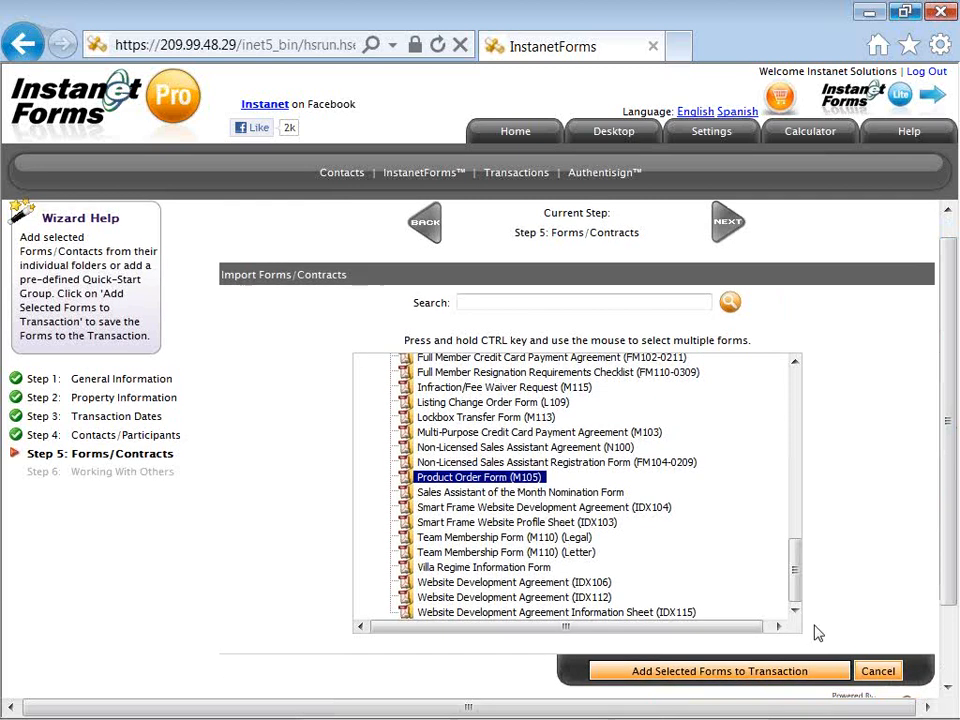
pyautogui.click(746, 671)
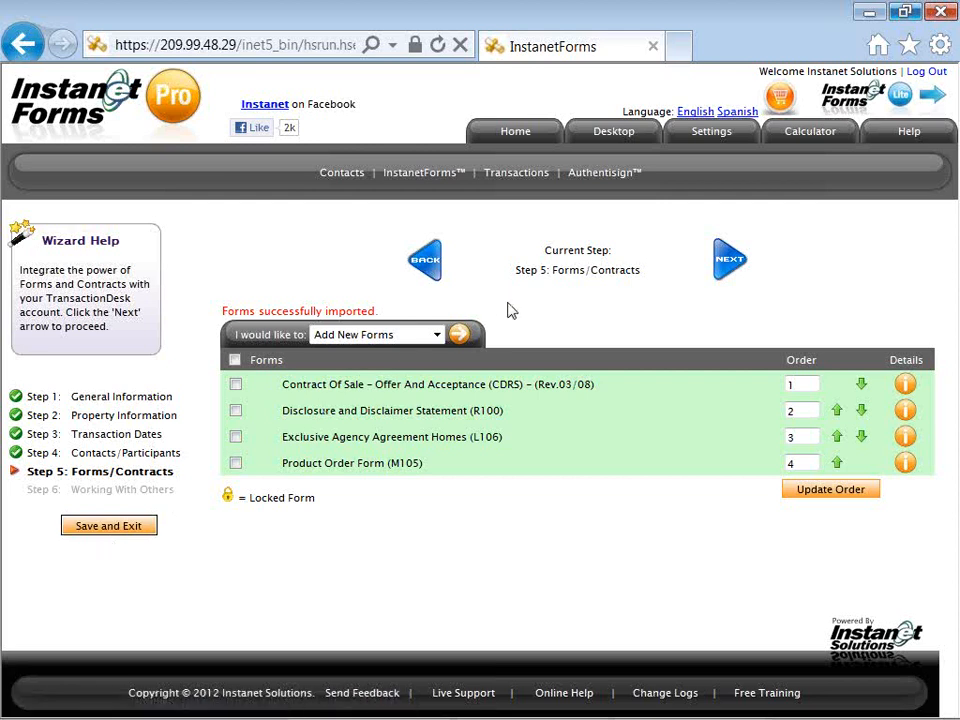
# Step: Move on from the imported forms list to Step 6, Working With Others
pyautogui.click(725, 270)
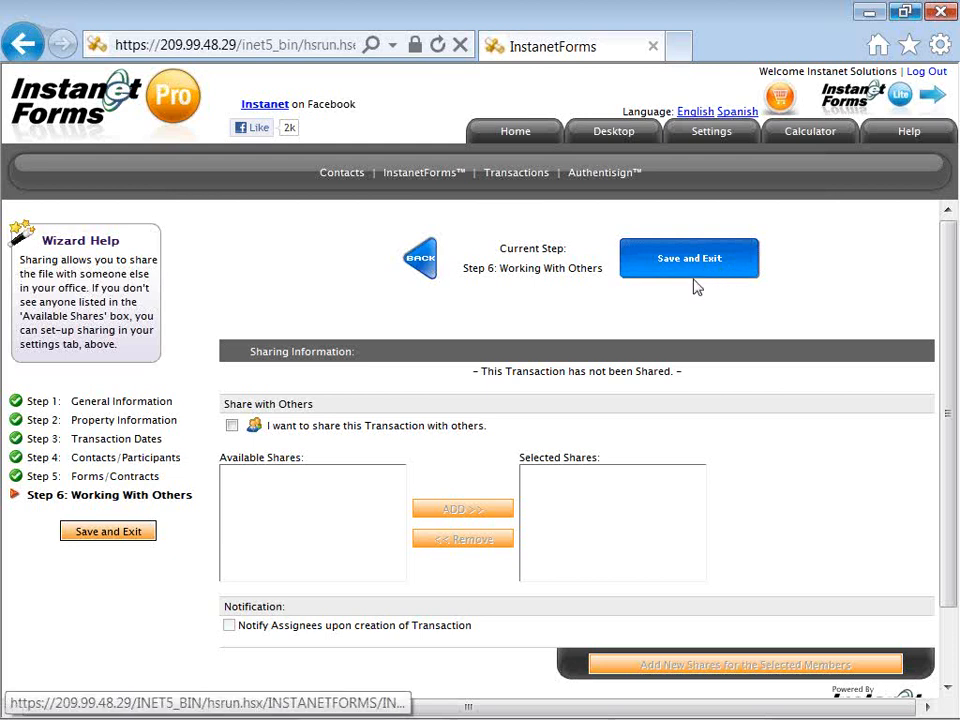
# Step: Save and exit the wizard to land on the transaction overview
pyautogui.click(700, 268)
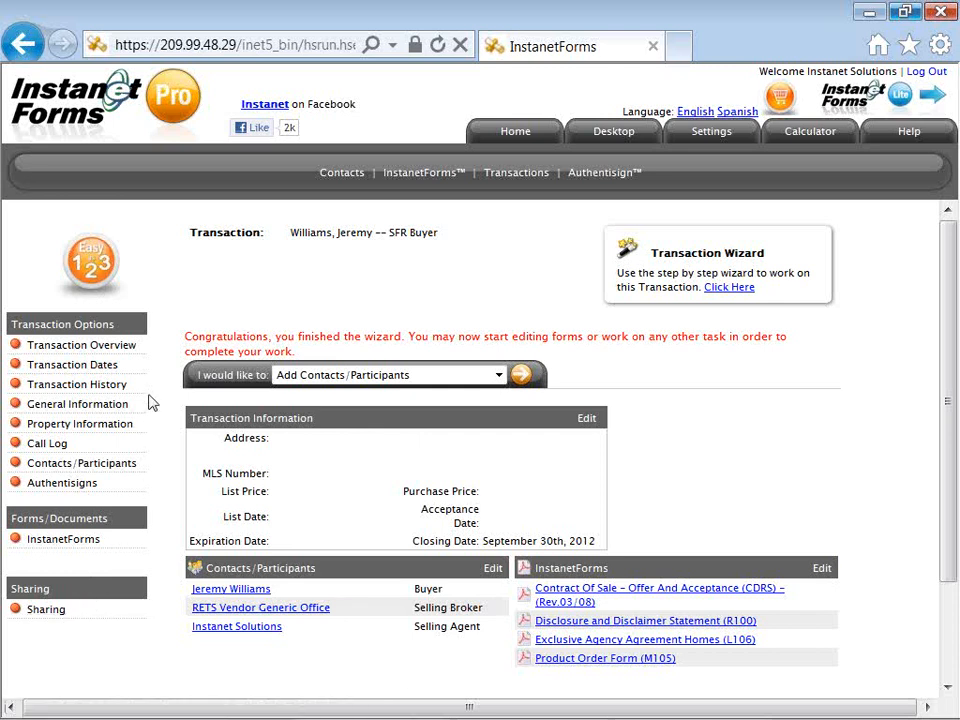
# Step: Pick Import Data from the 'I would like to' list and proceed with Go
pyautogui.moveTo(197, 378); pyautogui.dragTo(258, 390)
pyautogui.click(258, 390)
pyautogui.click(499, 378)
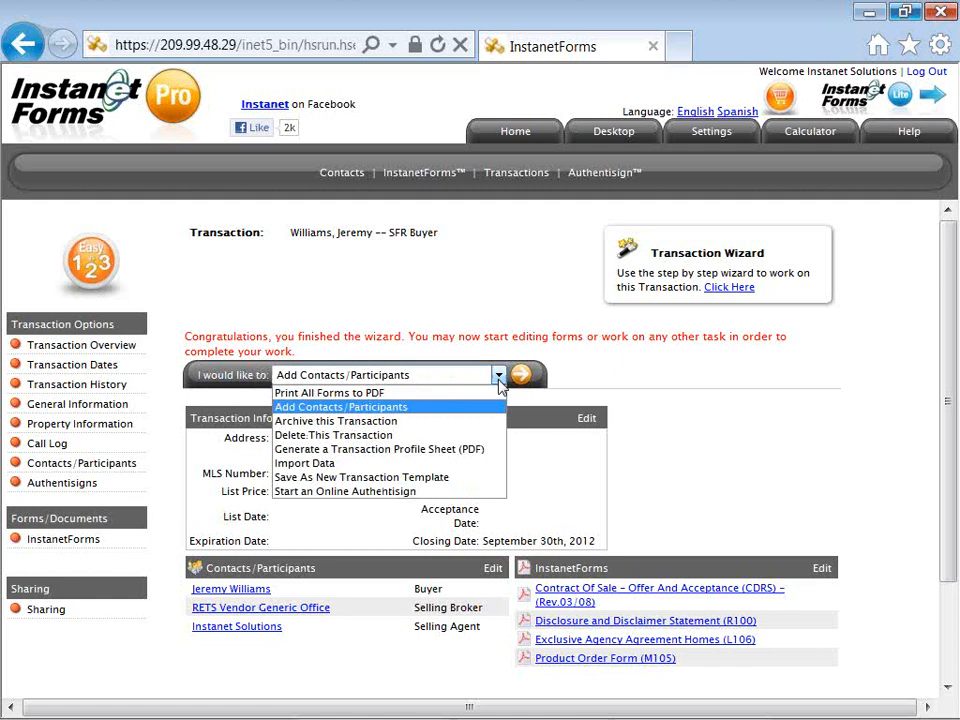
pyautogui.click(477, 466)
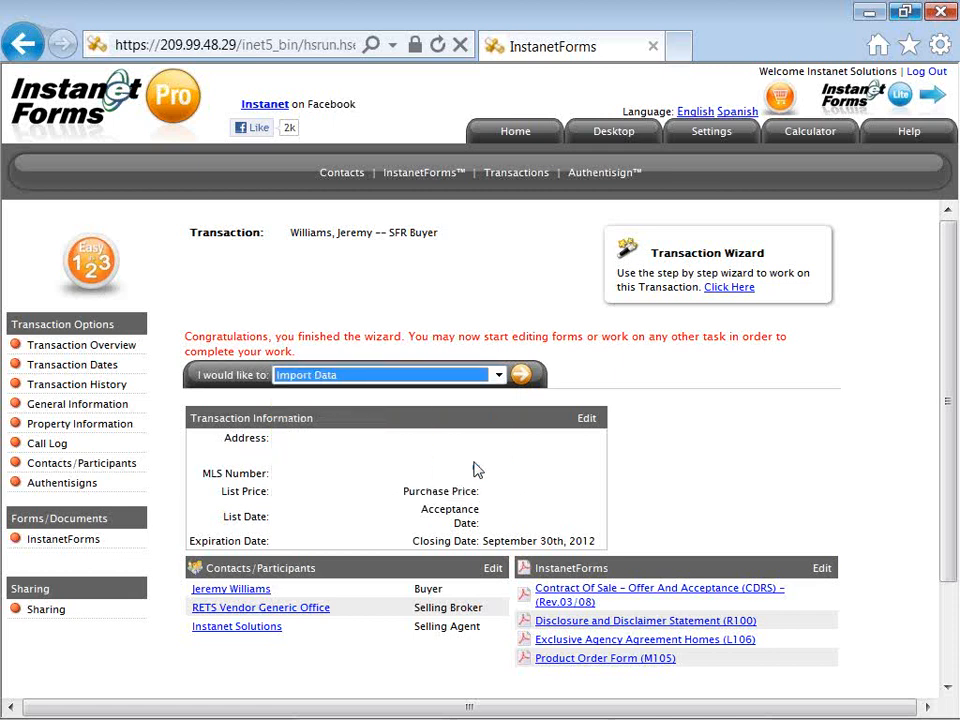
pyautogui.click(520, 378)
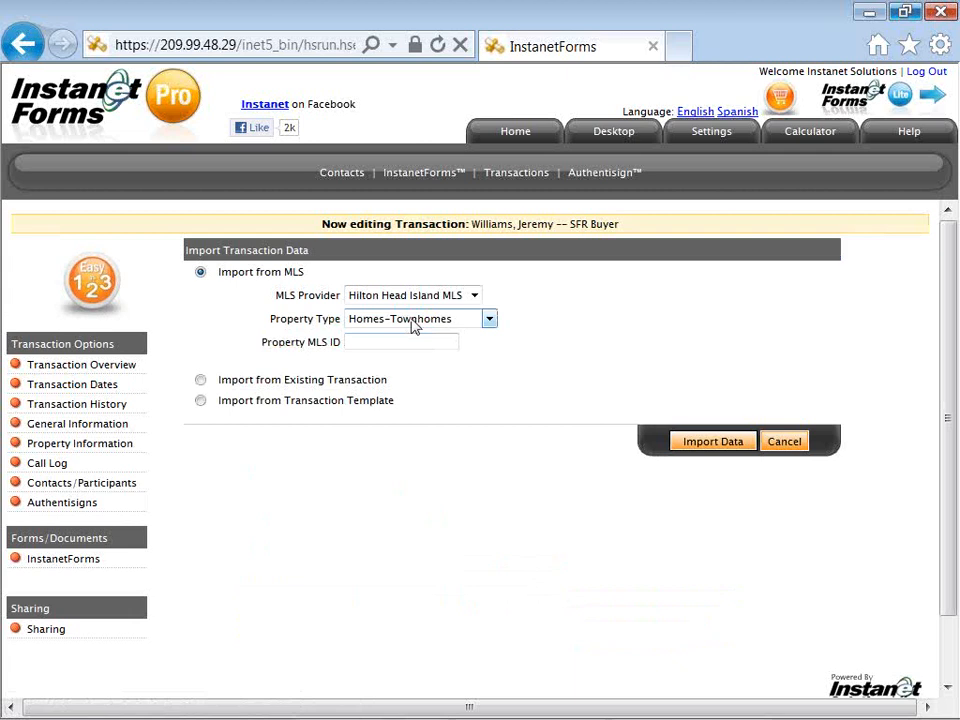
# Step: Import listing 316385 from Hilton Head Island MLS as Homes-Townhomes property type
pyautogui.click(403, 307)
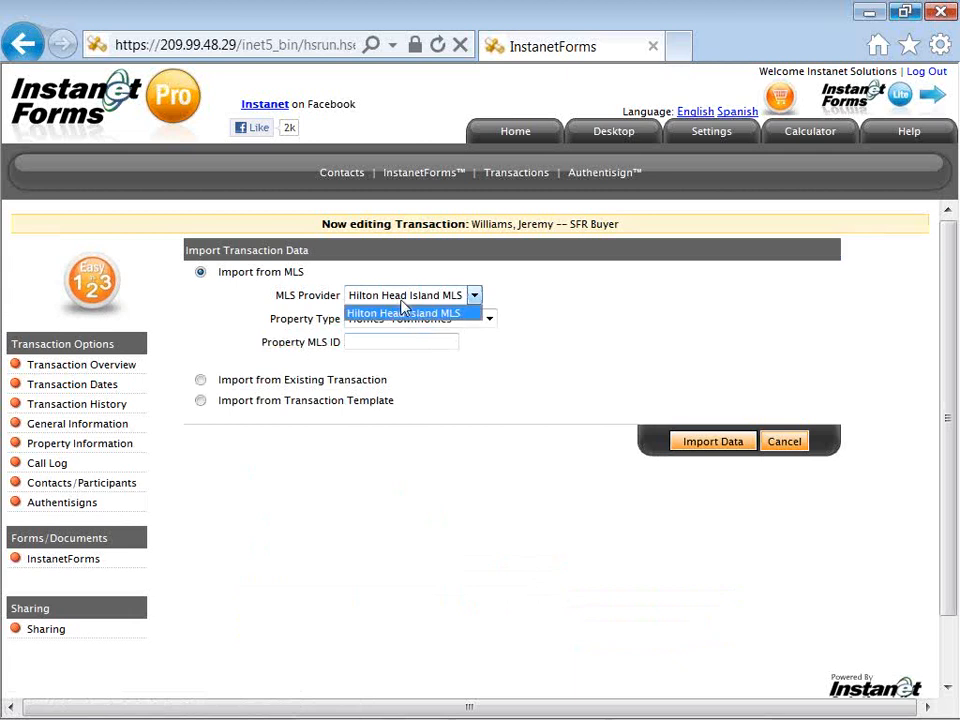
pyautogui.click(402, 307)
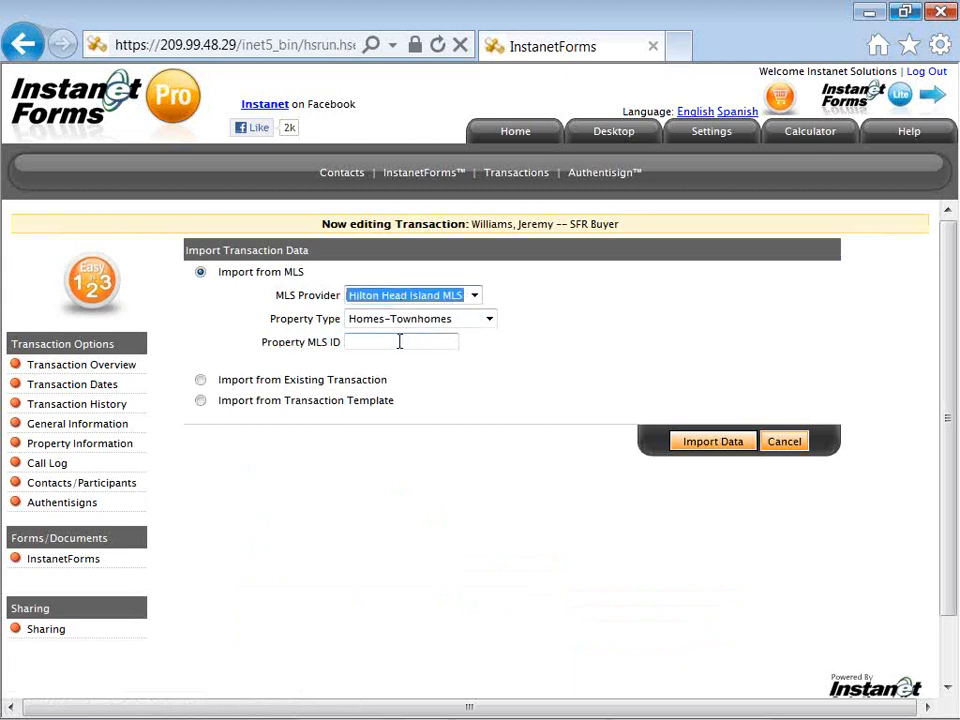
pyautogui.click(399, 339)
pyautogui.rightClick(403, 348)
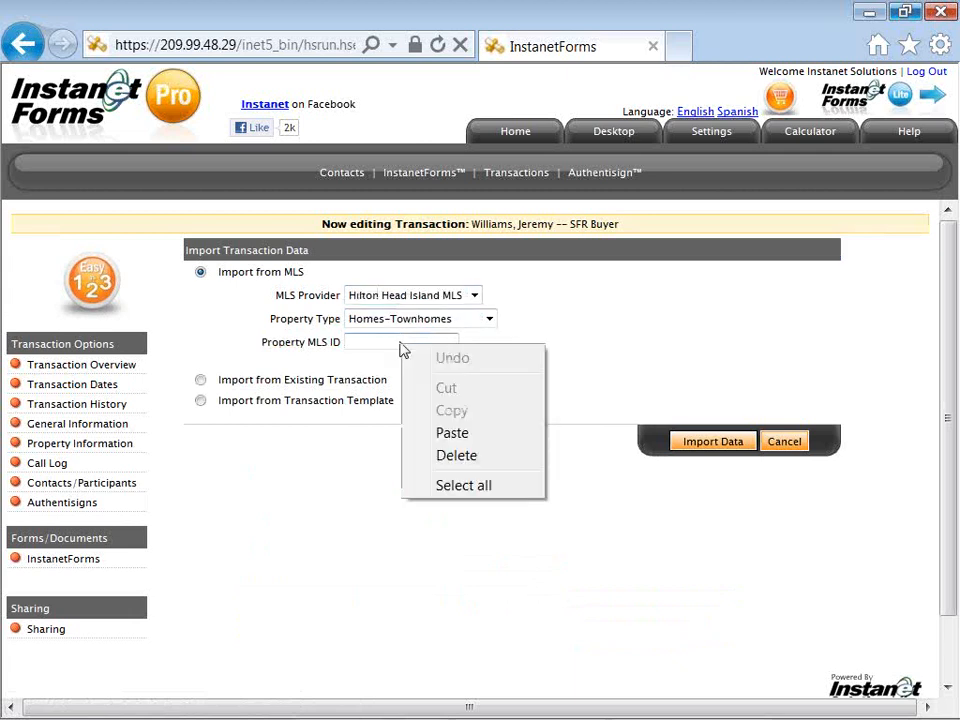
pyautogui.click(429, 435)
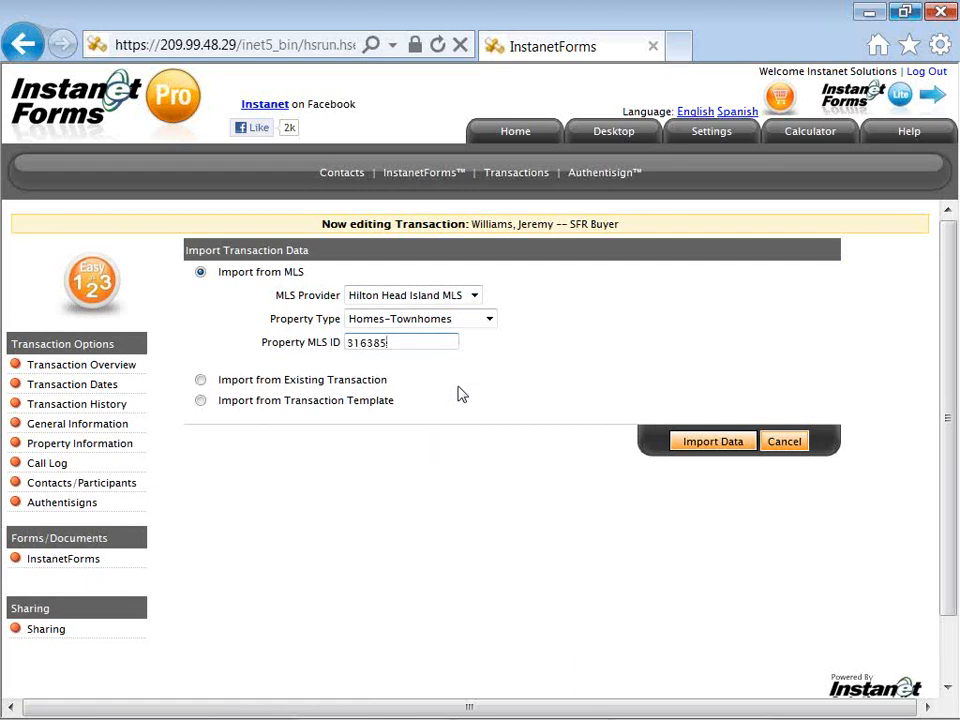
pyautogui.click(489, 326)
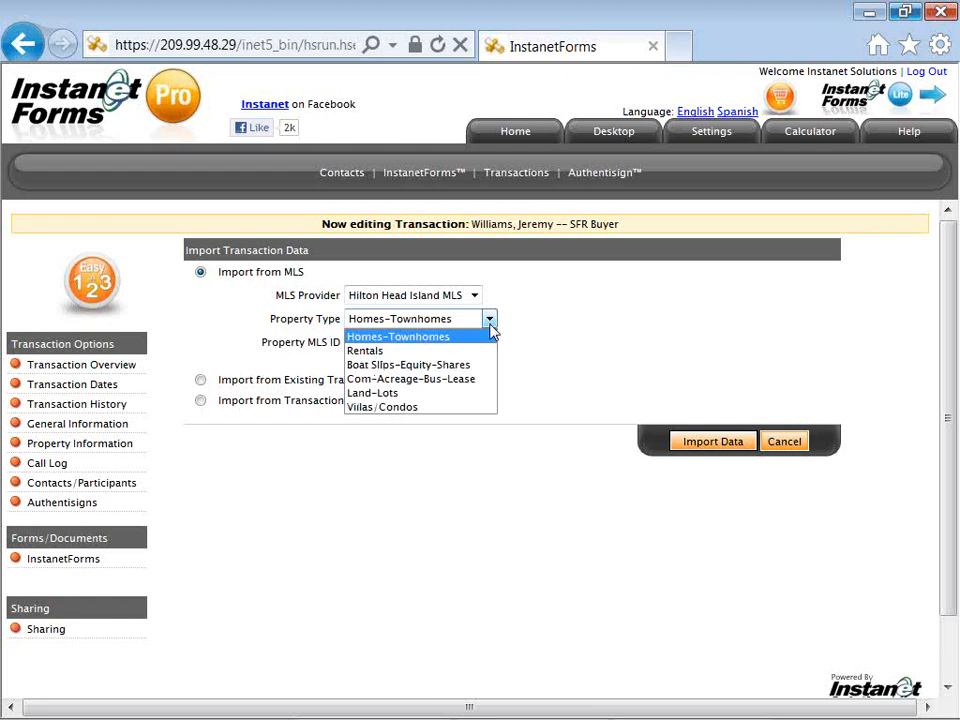
pyautogui.click(489, 326)
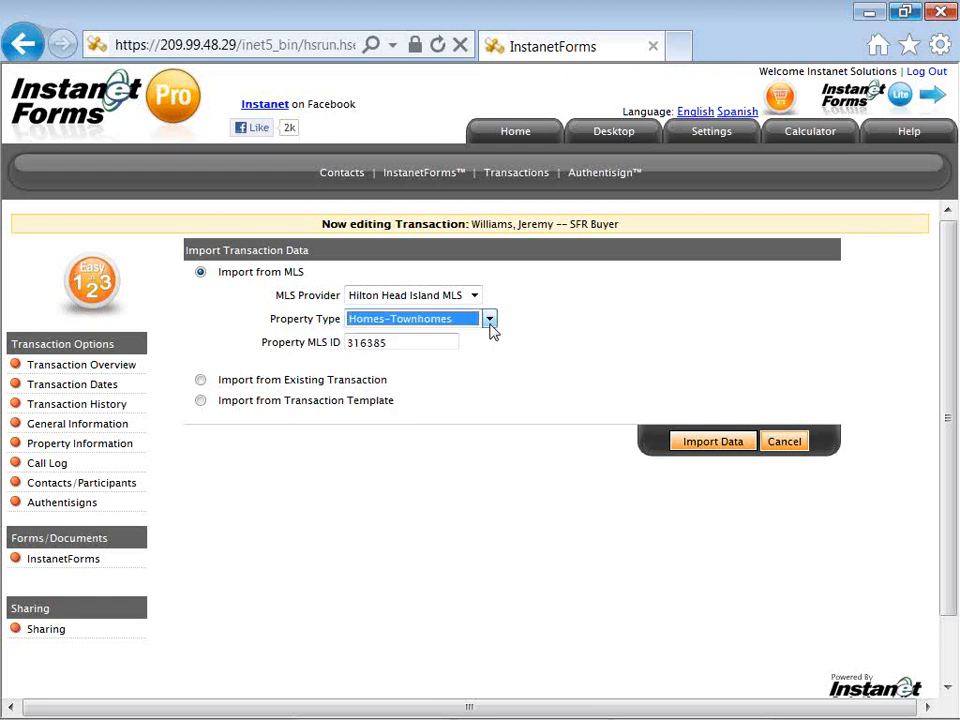
pyautogui.click(688, 448)
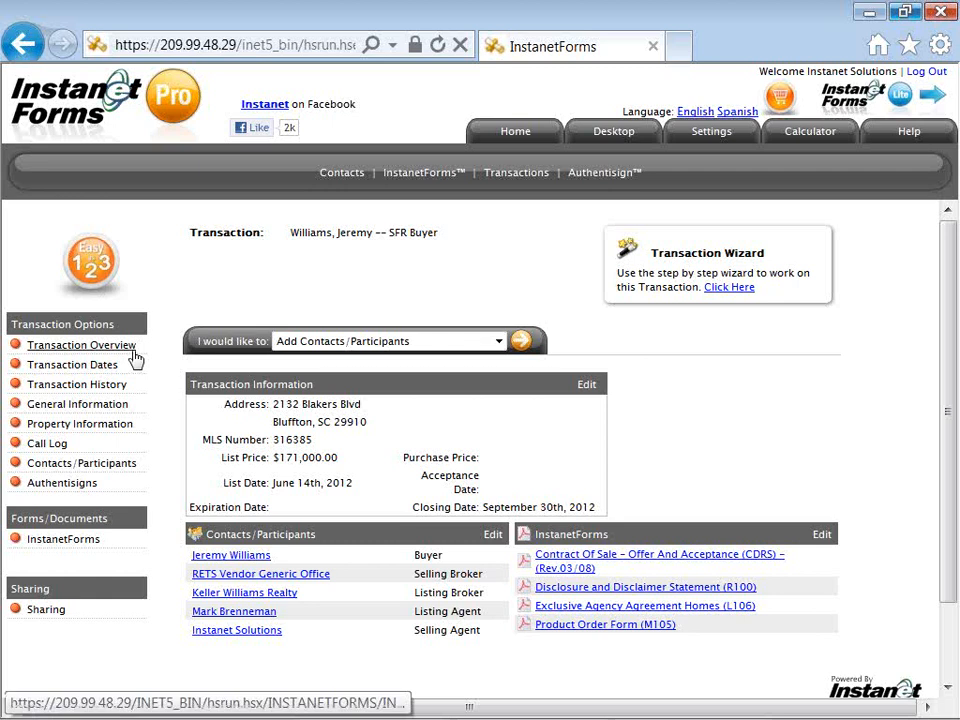
# Step: Review the imported overview, then go to the transaction's forms list via InstanetForms
pyautogui.click(286, 345)
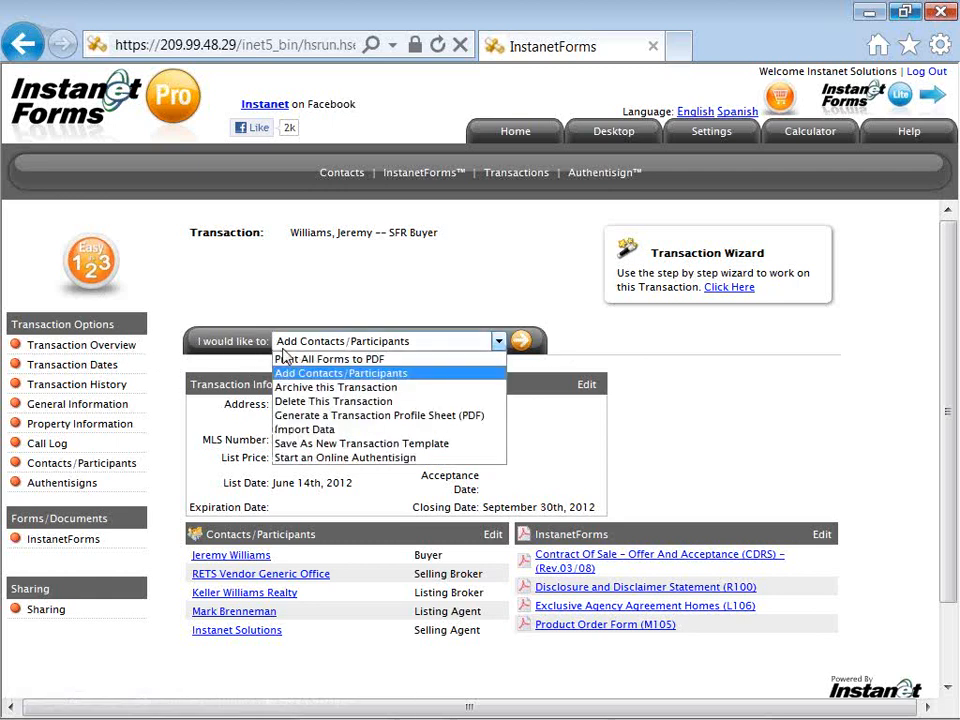
pyautogui.click(170, 348)
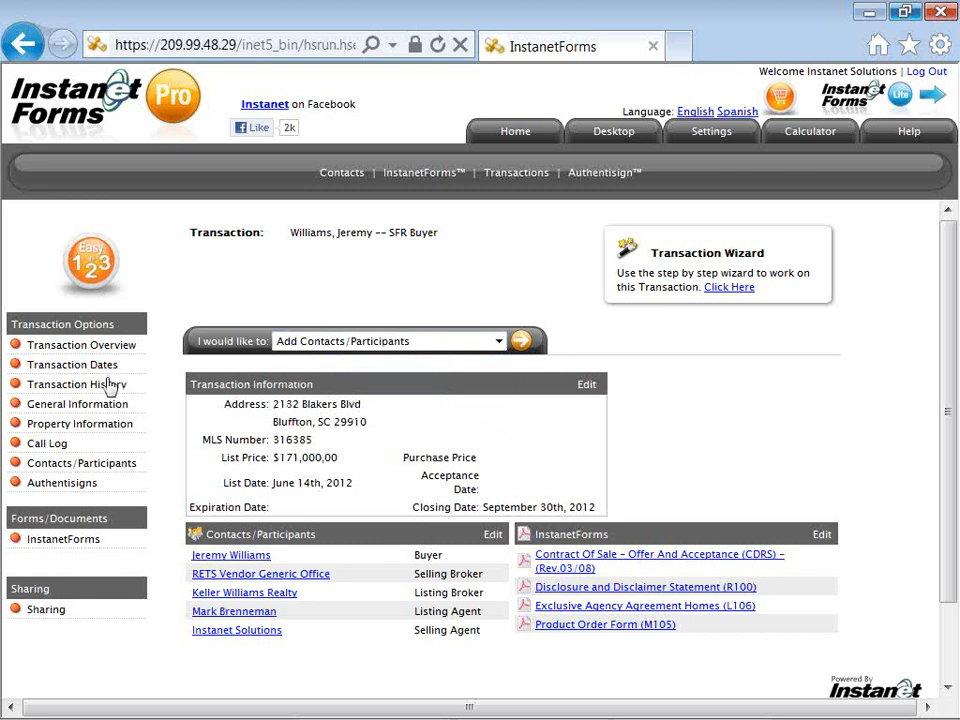
pyautogui.click(86, 543)
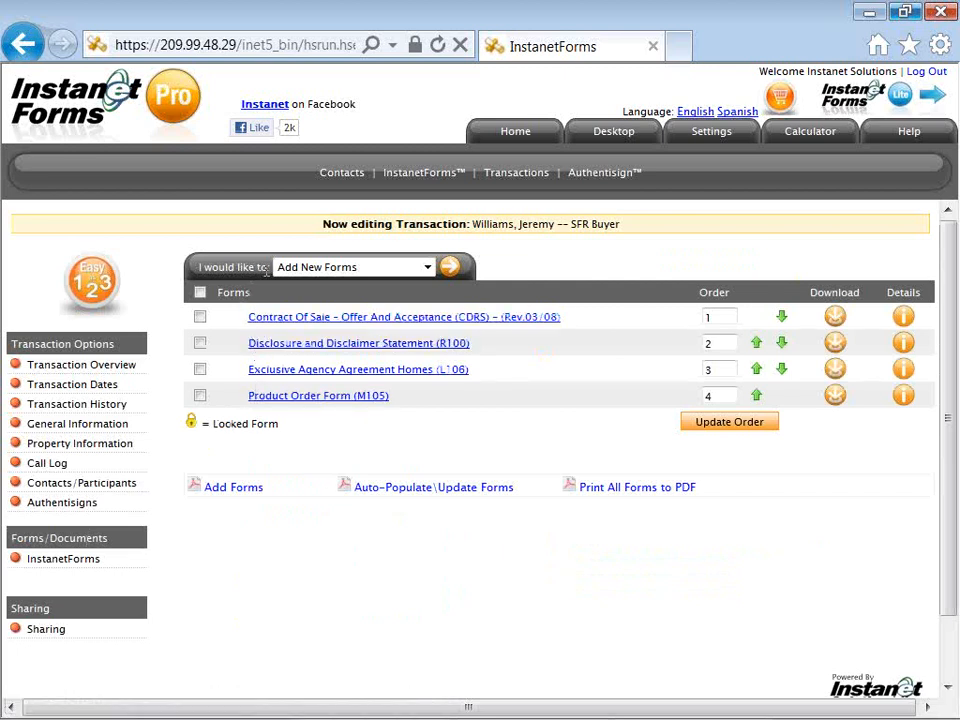
# Step: Auto-populate all four forms with the transaction data, then open Exclusive Agency Agreement Homes (L106)
pyautogui.moveTo(268, 268); pyautogui.dragTo(208, 278)
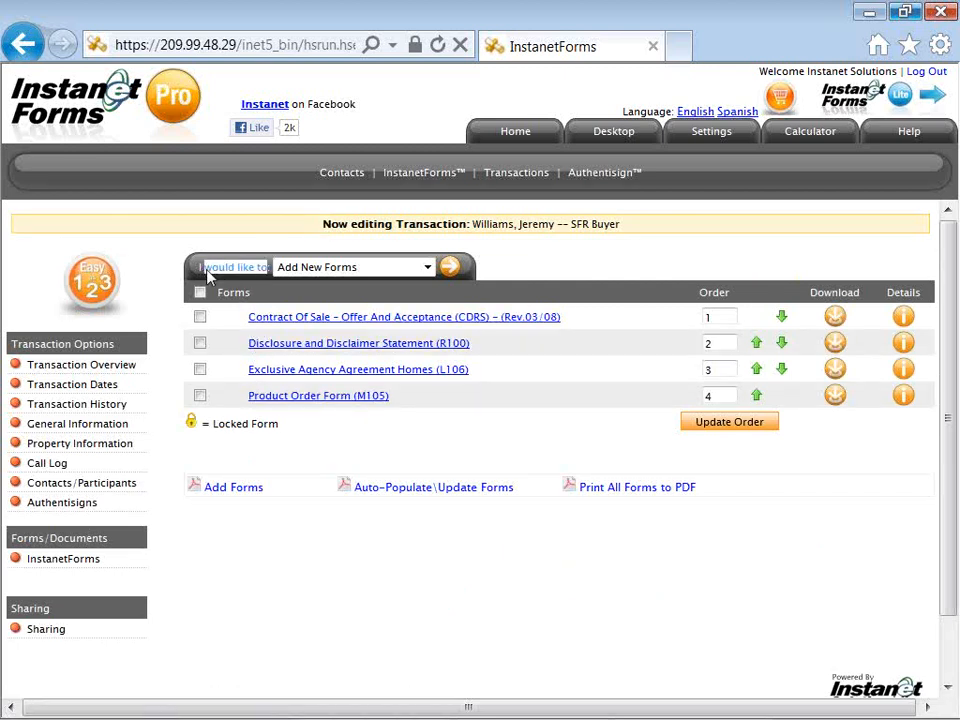
pyautogui.click(291, 270)
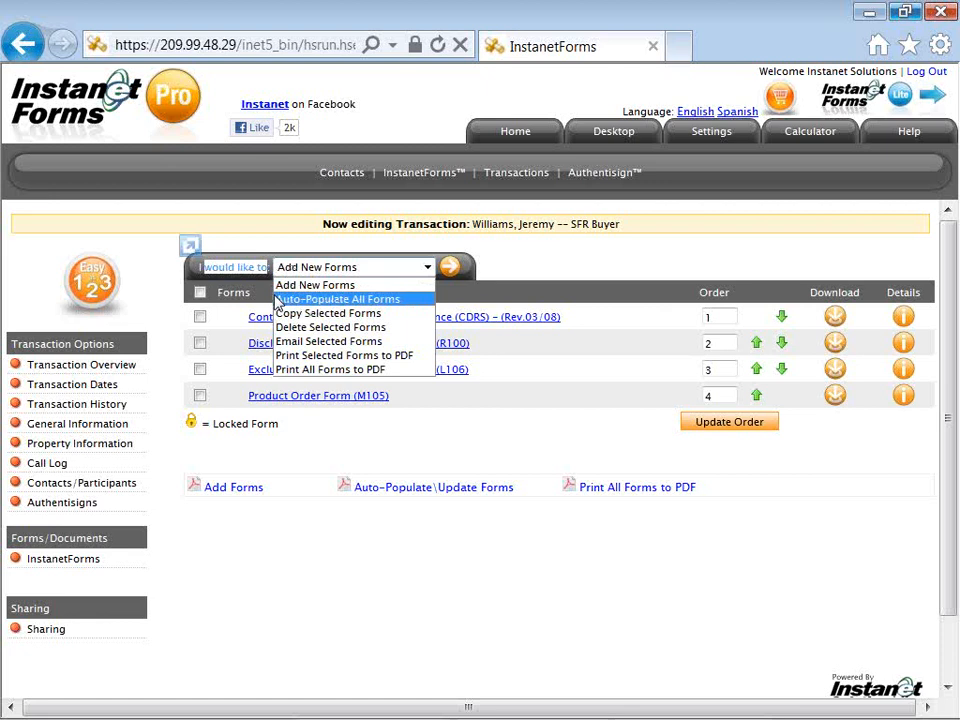
pyautogui.click(310, 454)
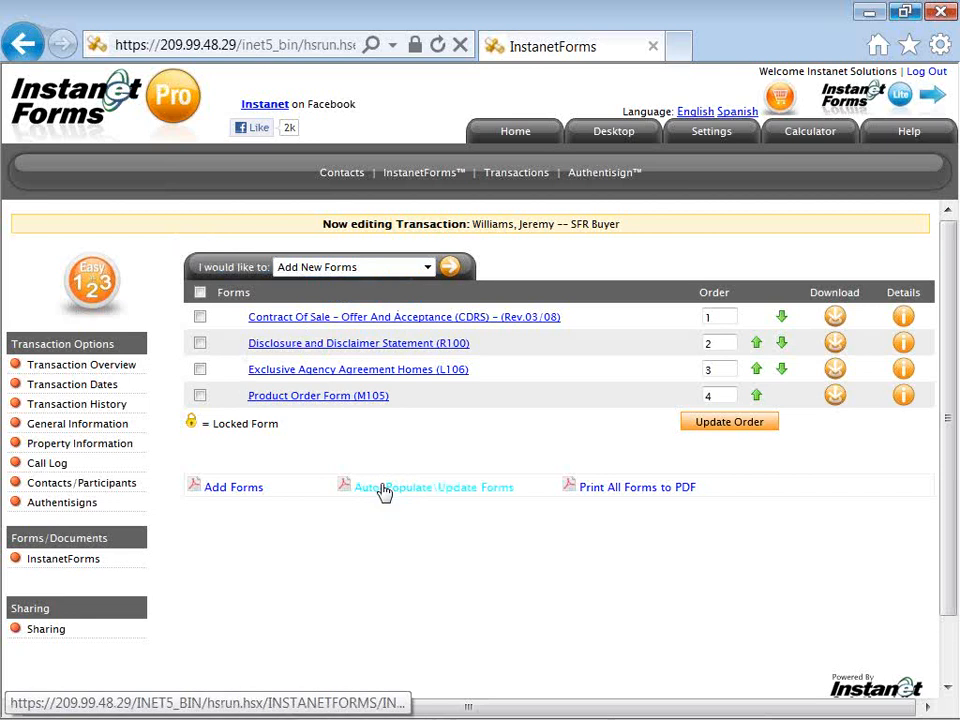
pyautogui.click(384, 489)
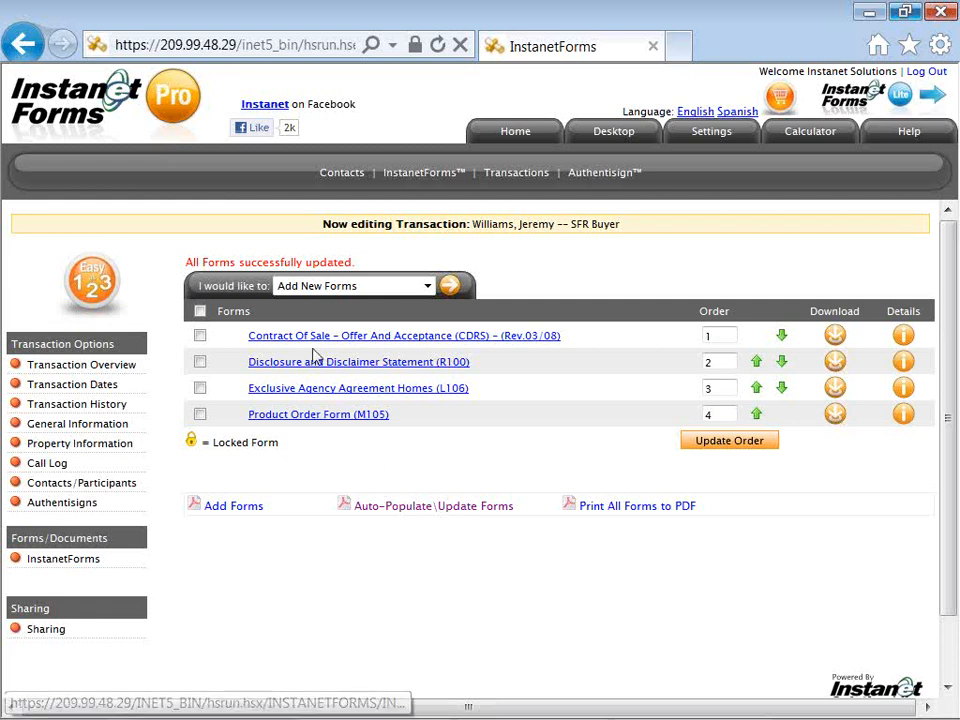
pyautogui.moveTo(188, 260); pyautogui.dragTo(317, 266)
pyautogui.click(313, 265)
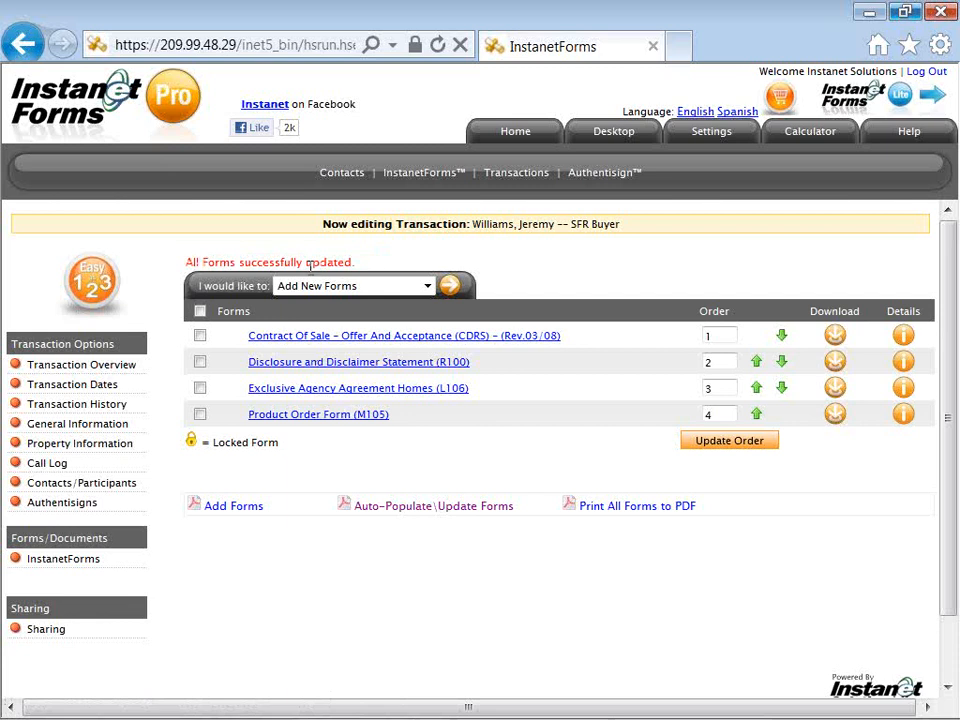
pyautogui.click(319, 399)
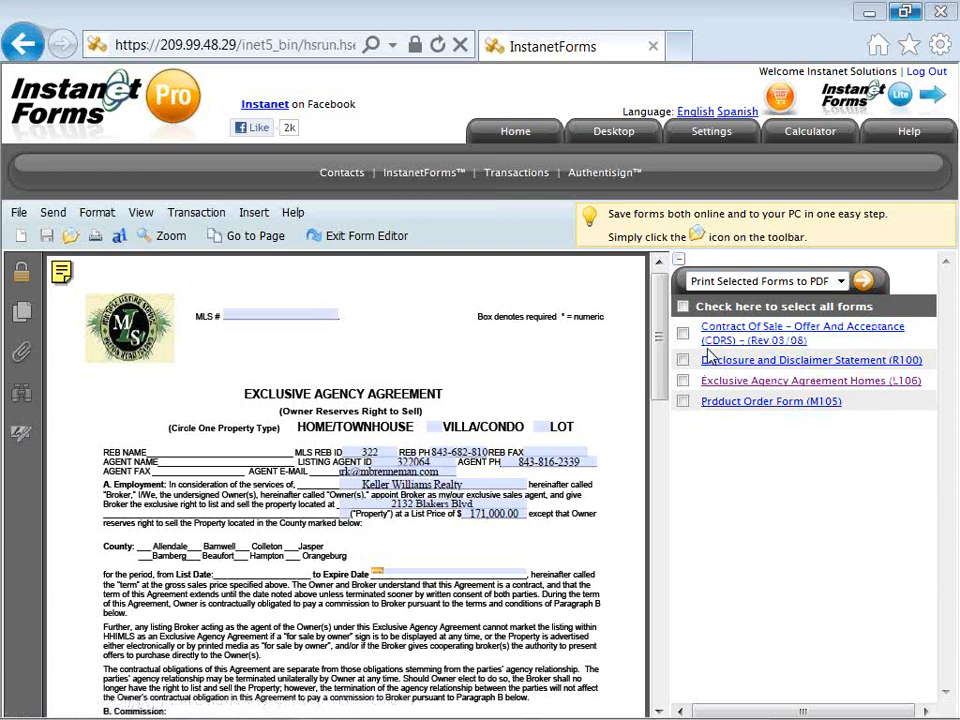
# Step: Enlarge the L106 form and scroll down to the Expire Date line to check prefilled fields
pyautogui.click(679, 262)
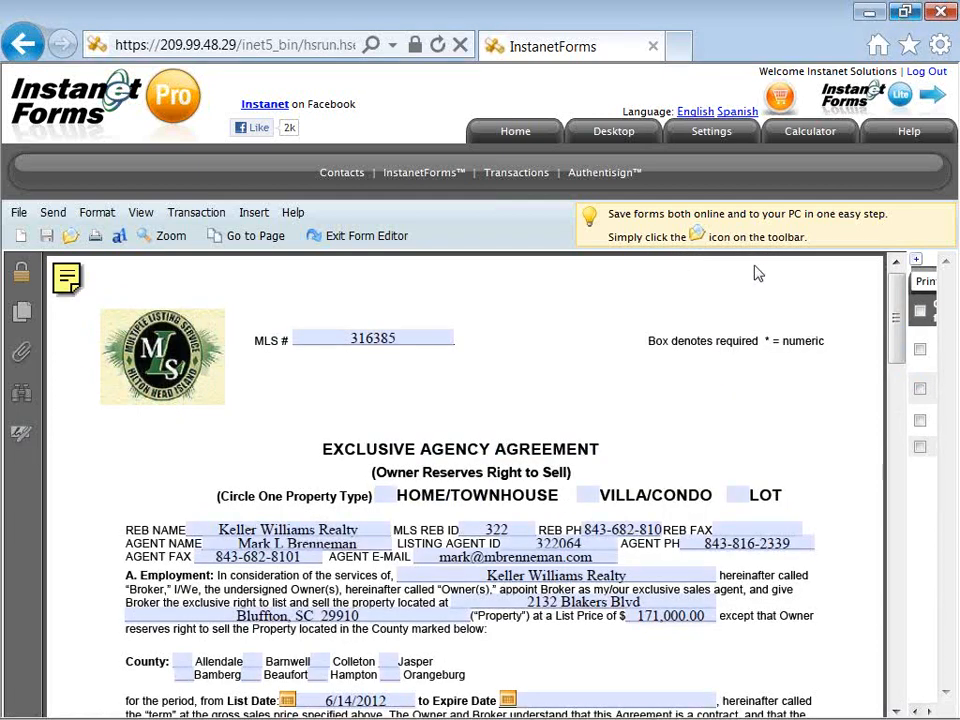
pyautogui.click(916, 260)
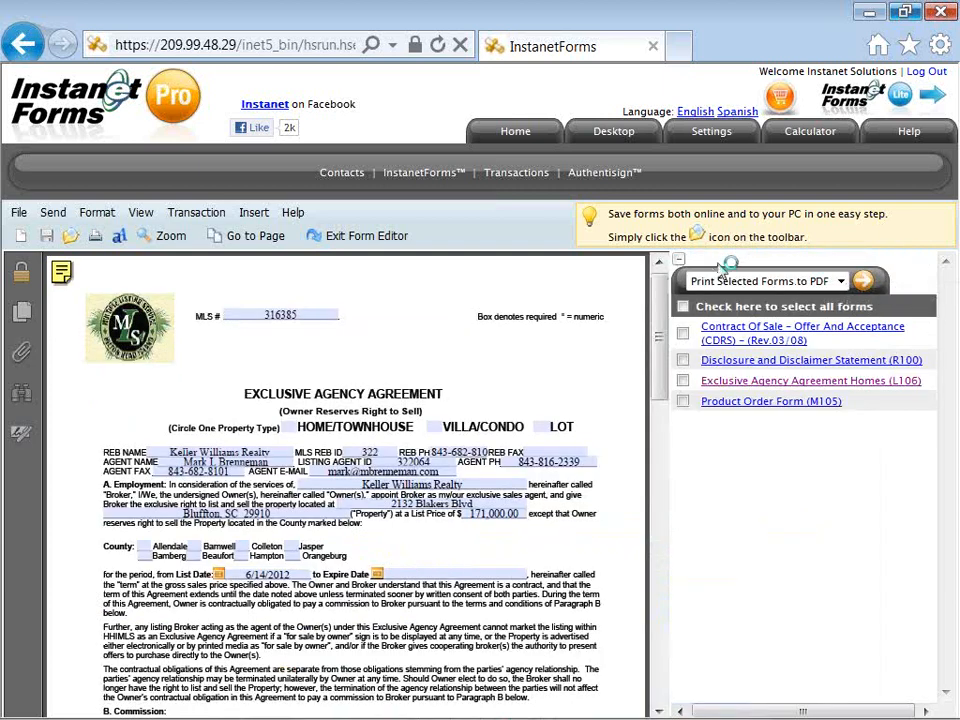
pyautogui.click(680, 263)
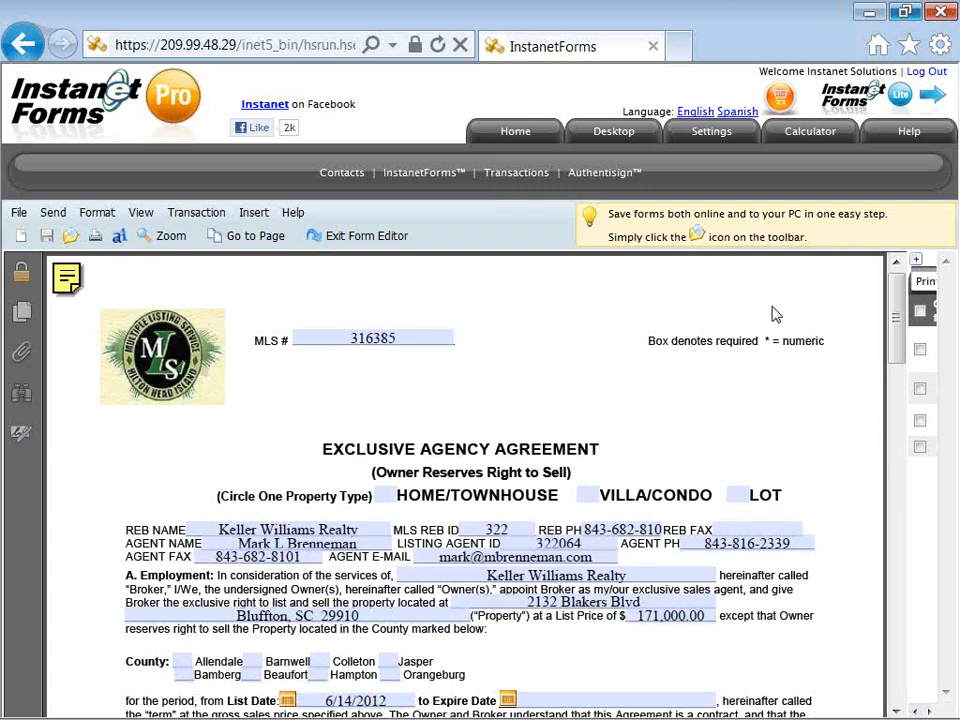
pyautogui.moveTo(894, 347); pyautogui.dragTo(895, 386)
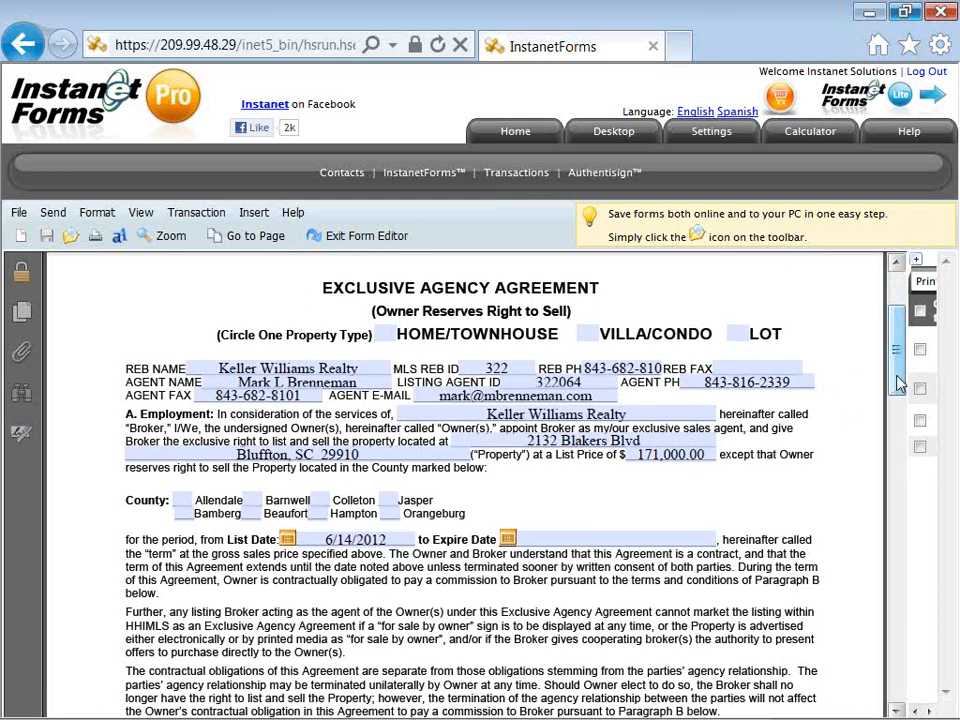
pyautogui.click(897, 384)
pyautogui.moveTo(897, 384); pyautogui.dragTo(897, 432)
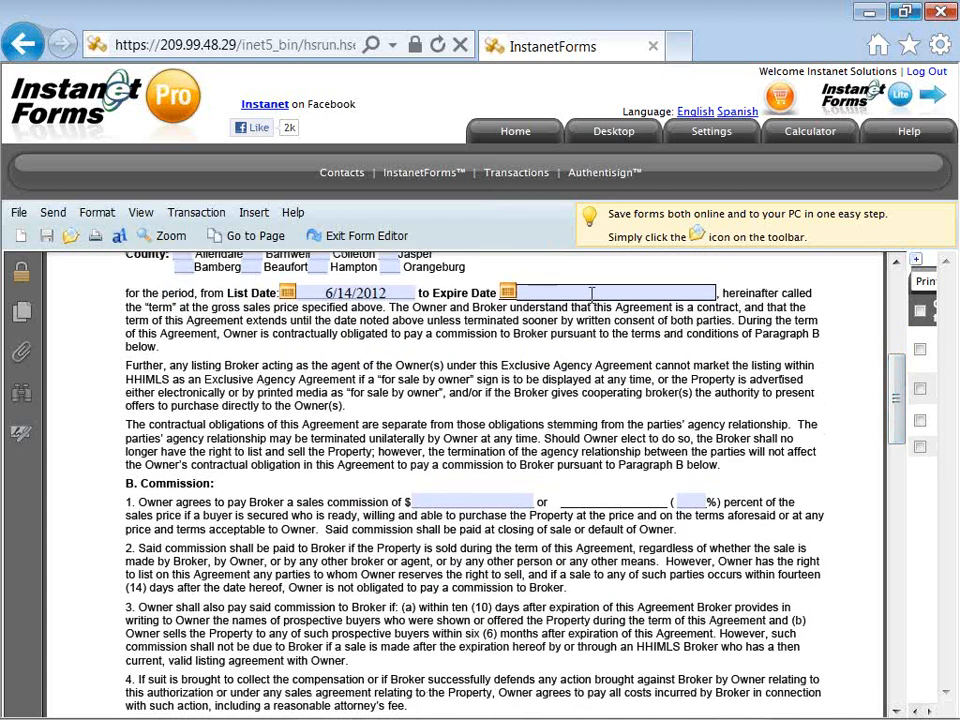
# Step: Try the expire date picker, type 'type to add detail', and visit the commission amount and percent fields
pyautogui.click(509, 293)
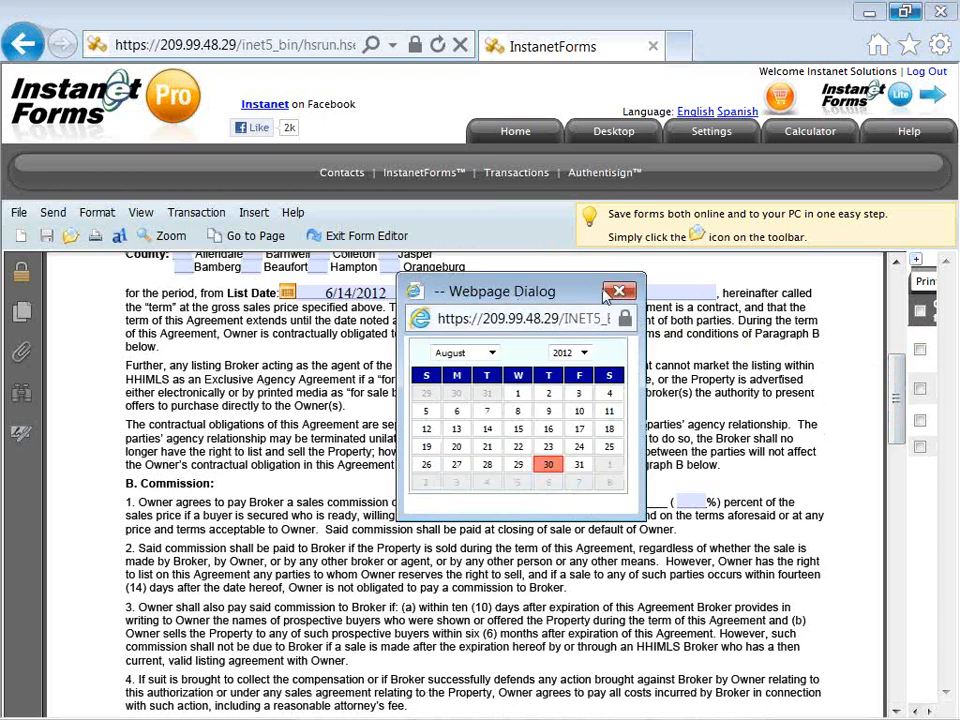
pyautogui.click(617, 292)
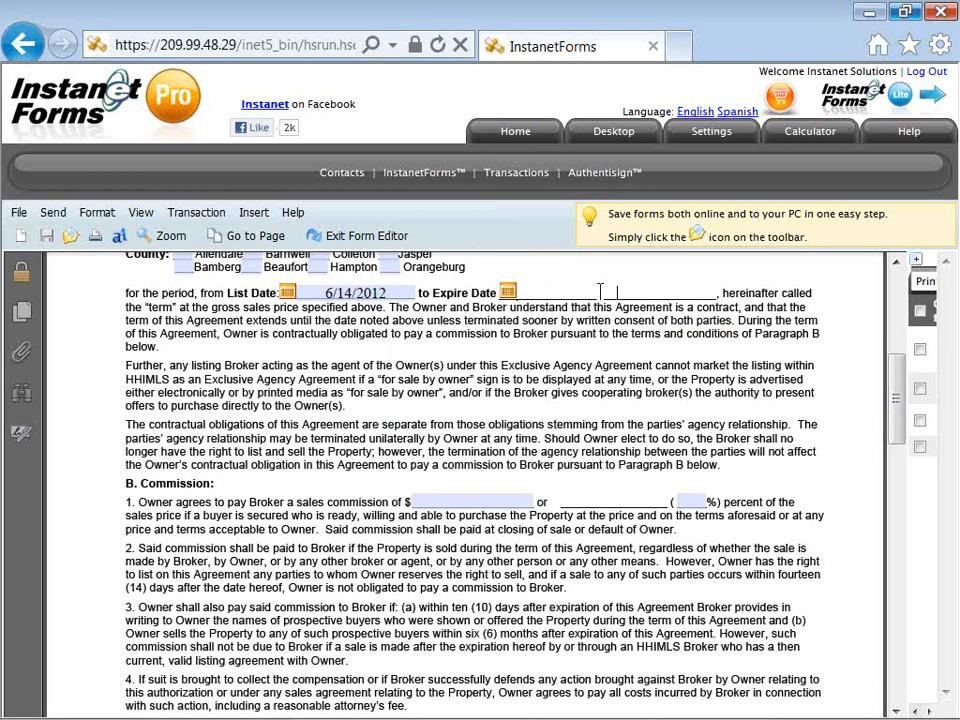
pyautogui.write('type to add detail')
pyautogui.click(471, 501)
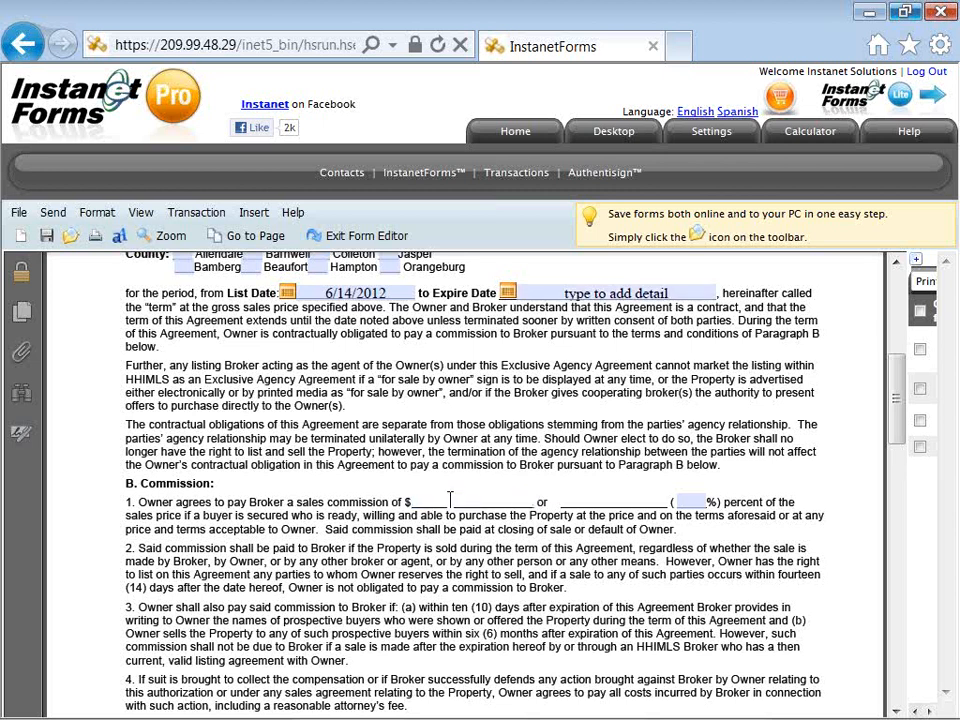
pyautogui.click(684, 501)
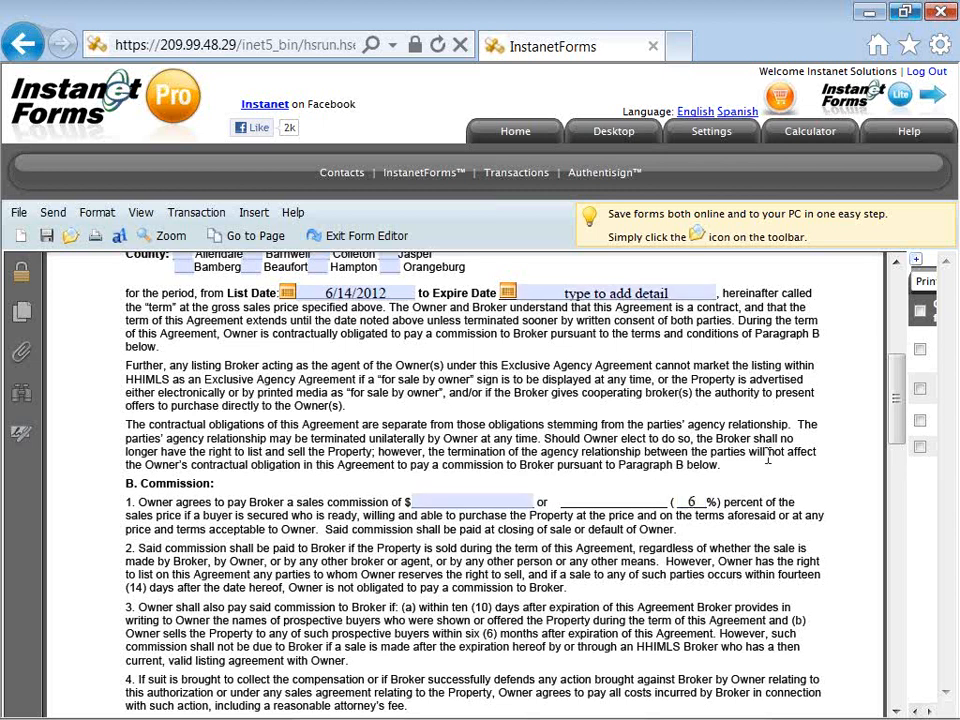
pyautogui.moveTo(896, 414); pyautogui.dragTo(897, 574)
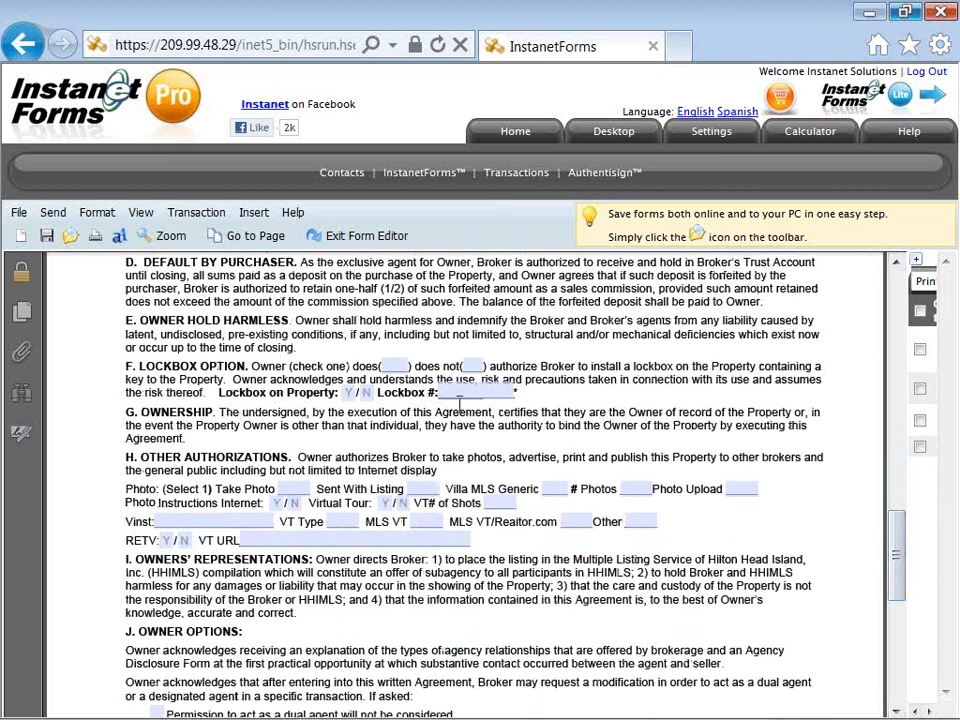
# Step: Authorize a lockbox with Lockbox on Property yes, and enter and copy 'type or paste' in VT URL
pyautogui.click(395, 366)
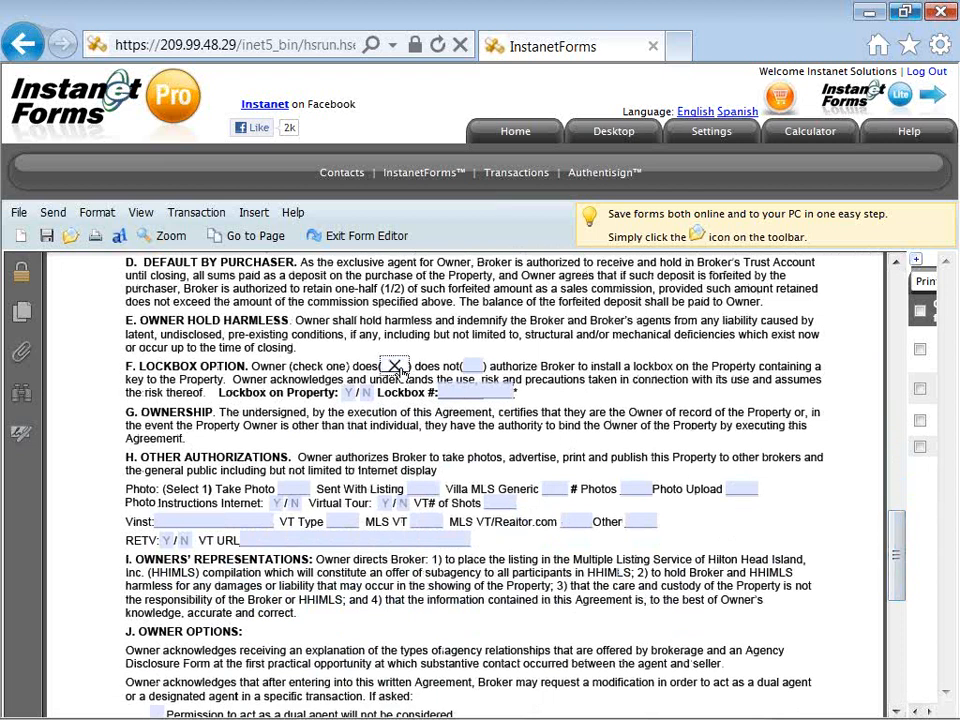
pyautogui.click(349, 392)
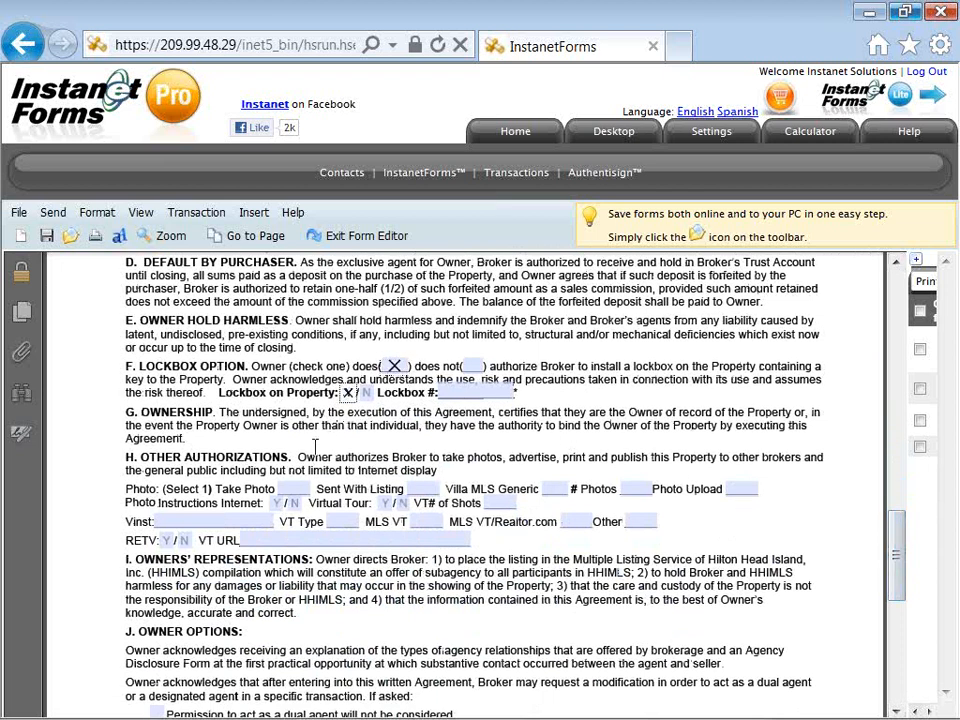
pyautogui.click(284, 539)
pyautogui.write('type or paster')
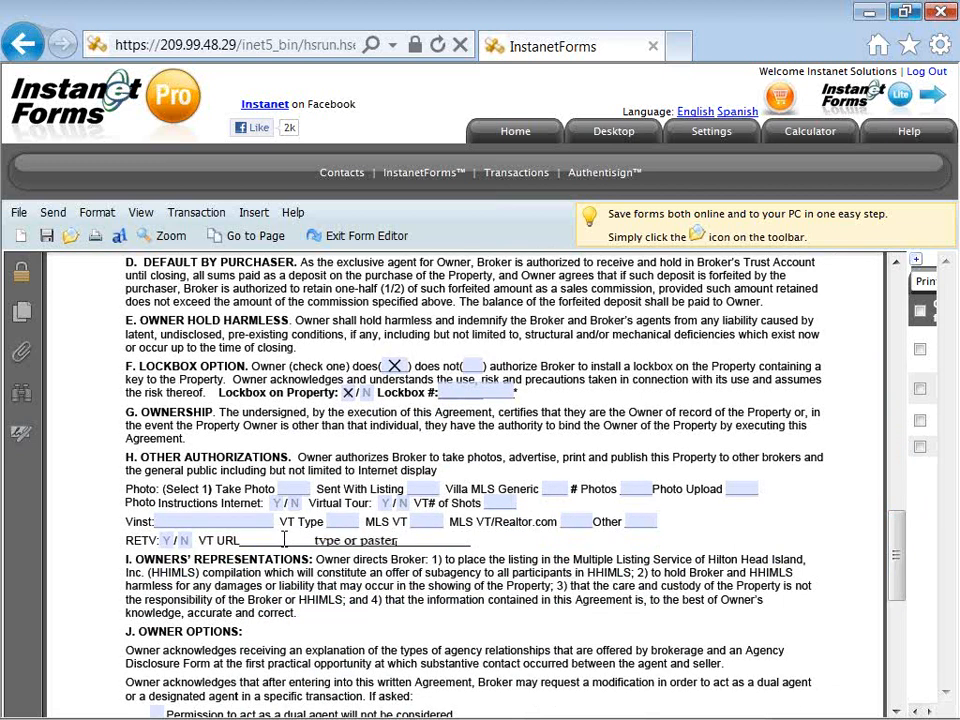
pyautogui.press('BackSpace')
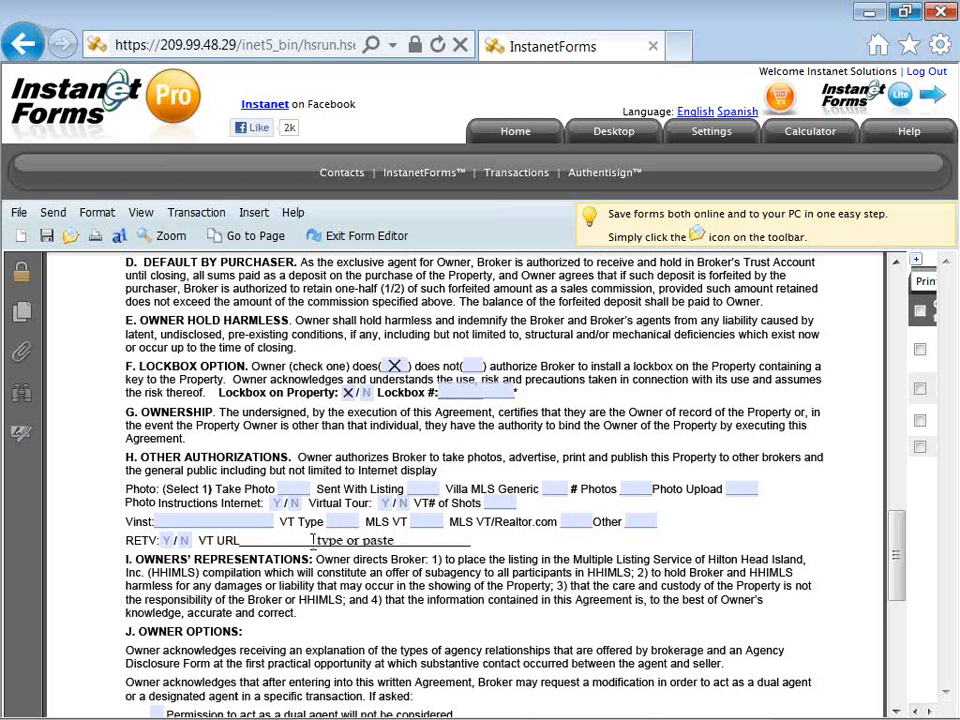
pyautogui.moveTo(312, 539); pyautogui.dragTo(386, 546)
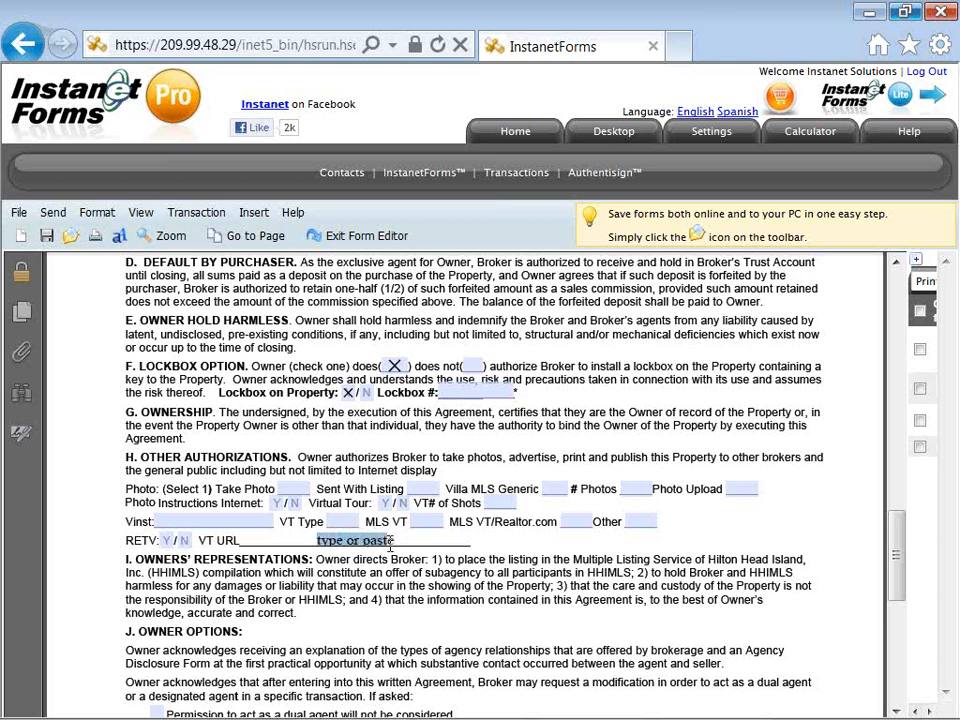
pyautogui.rightClick(388, 546)
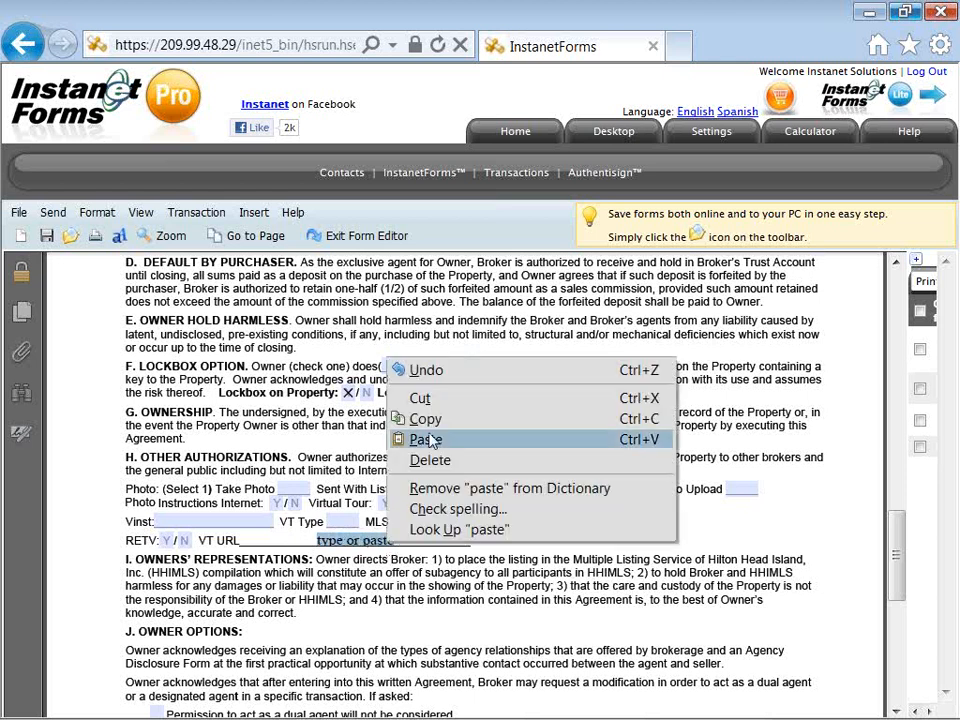
pyautogui.click(428, 427)
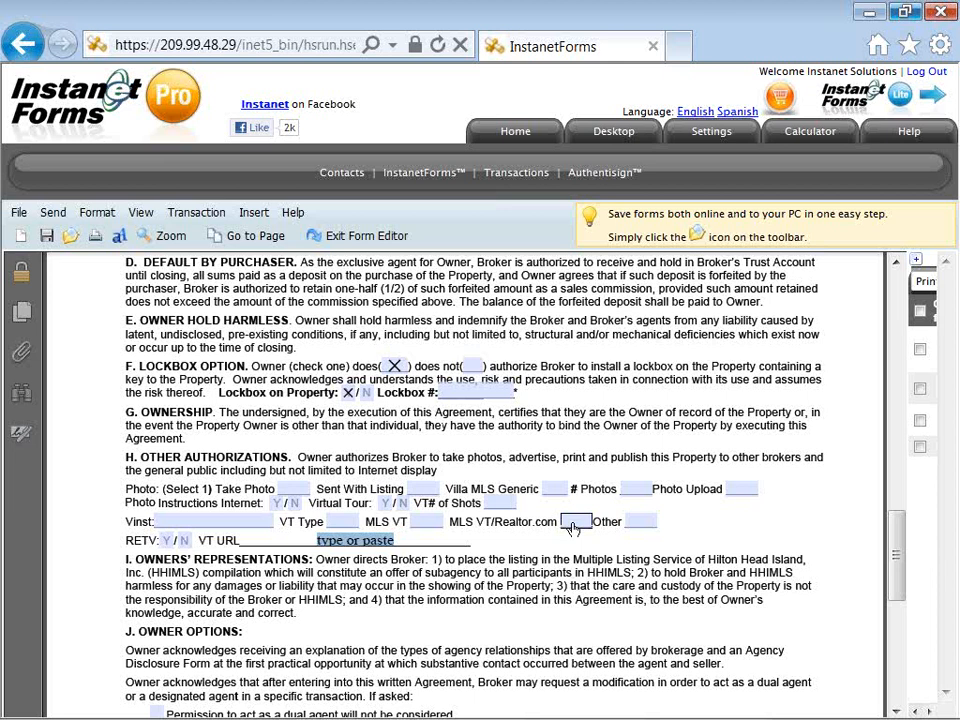
pyautogui.click(563, 590)
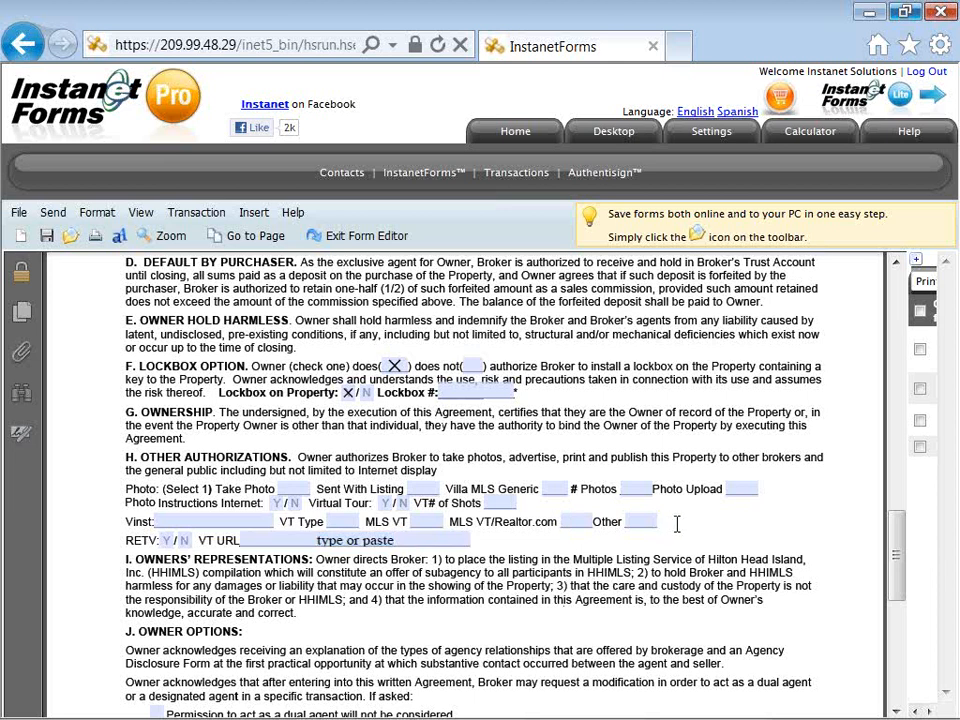
pyautogui.moveTo(898, 561); pyautogui.dragTo(898, 655)
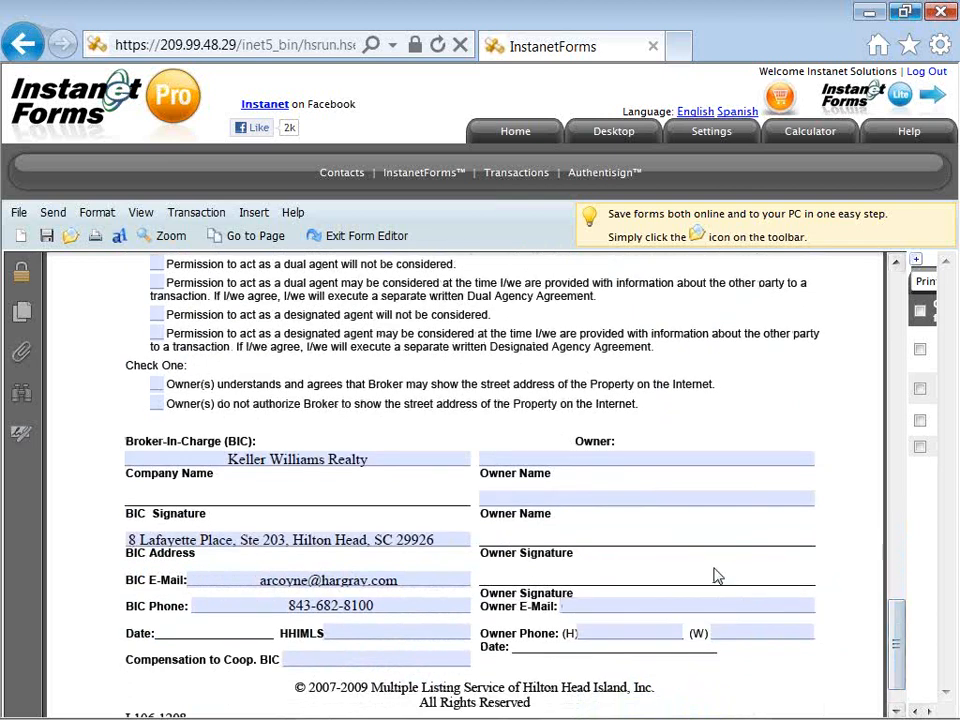
# Step: Paste 'type or paste' into the second Owner Name field
pyautogui.click(551, 497)
pyautogui.rightClick(553, 506)
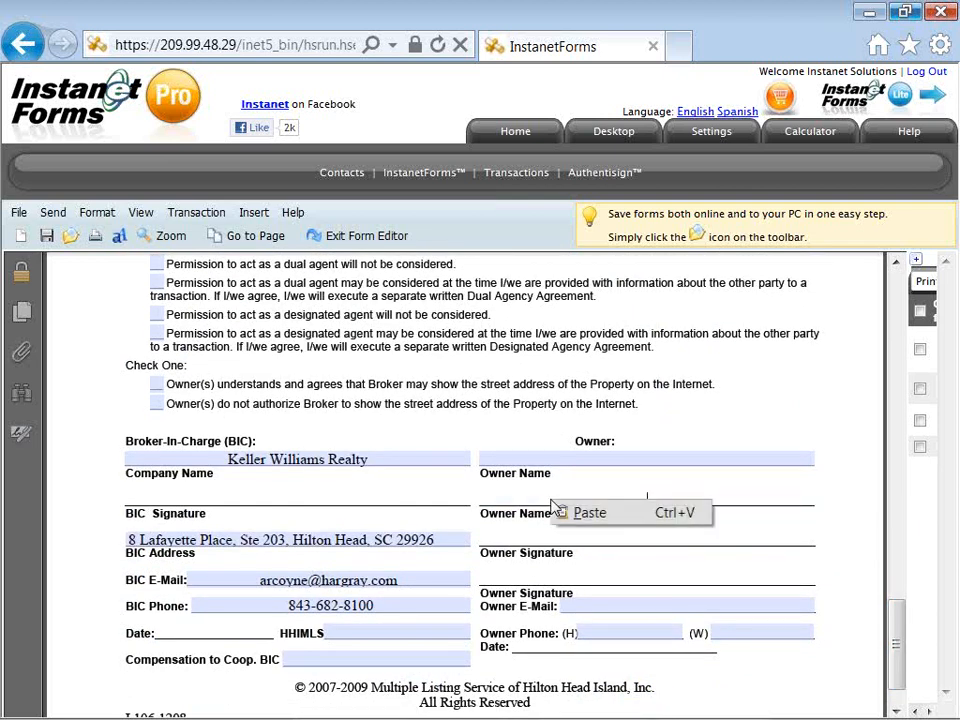
pyautogui.click(570, 512)
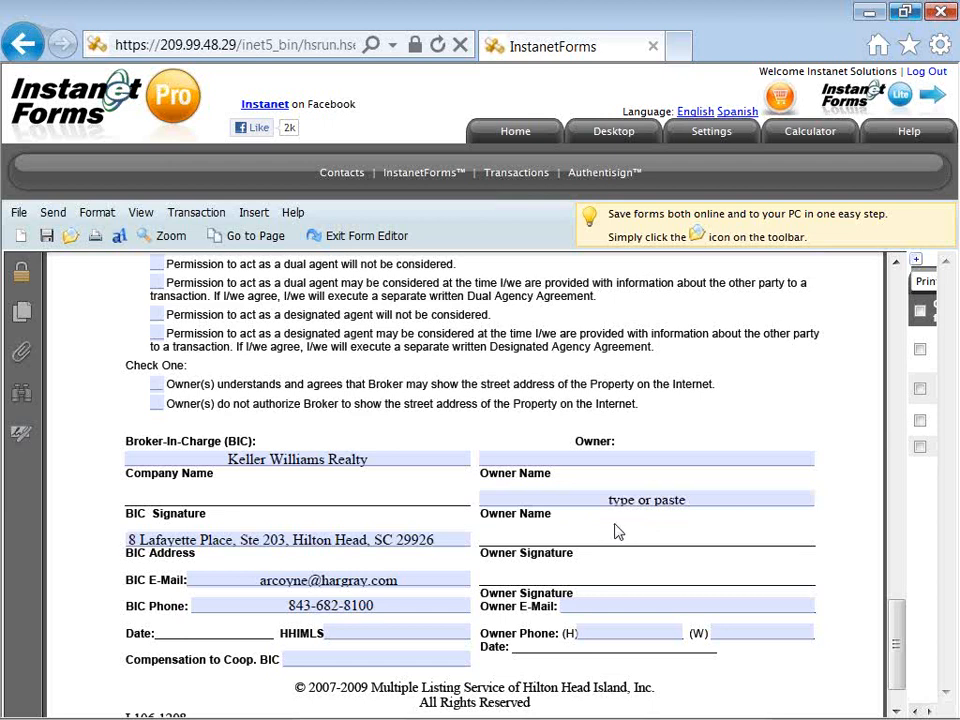
pyautogui.moveTo(898, 632); pyautogui.dragTo(896, 268)
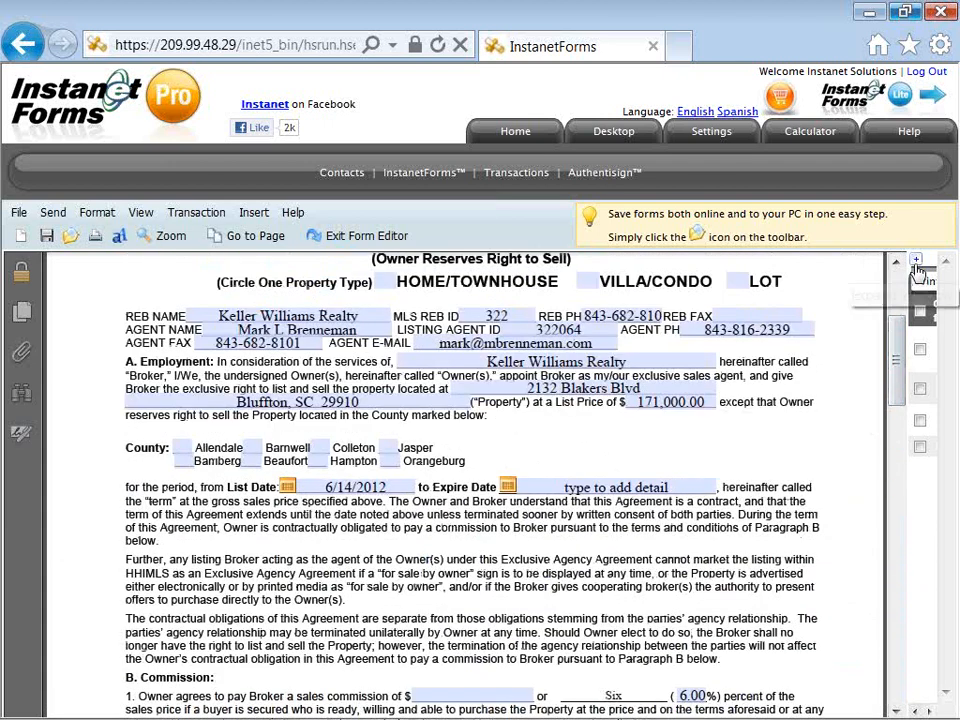
# Step: Switch to the Contract Of Sale form, saving the L106 changes when prompted
pyautogui.click(916, 263)
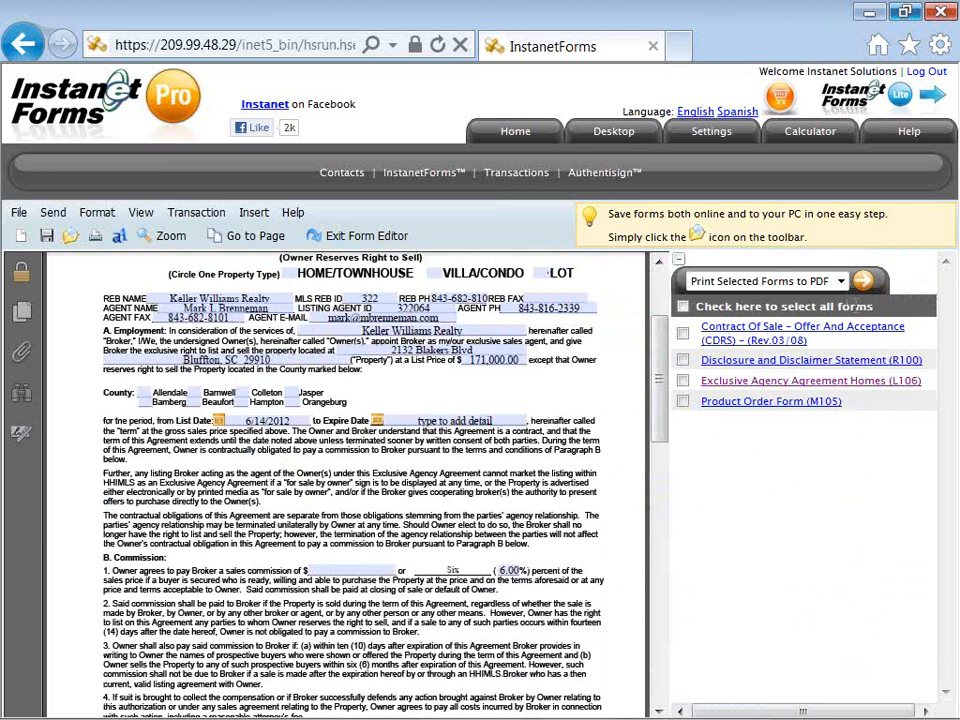
pyautogui.click(833, 338)
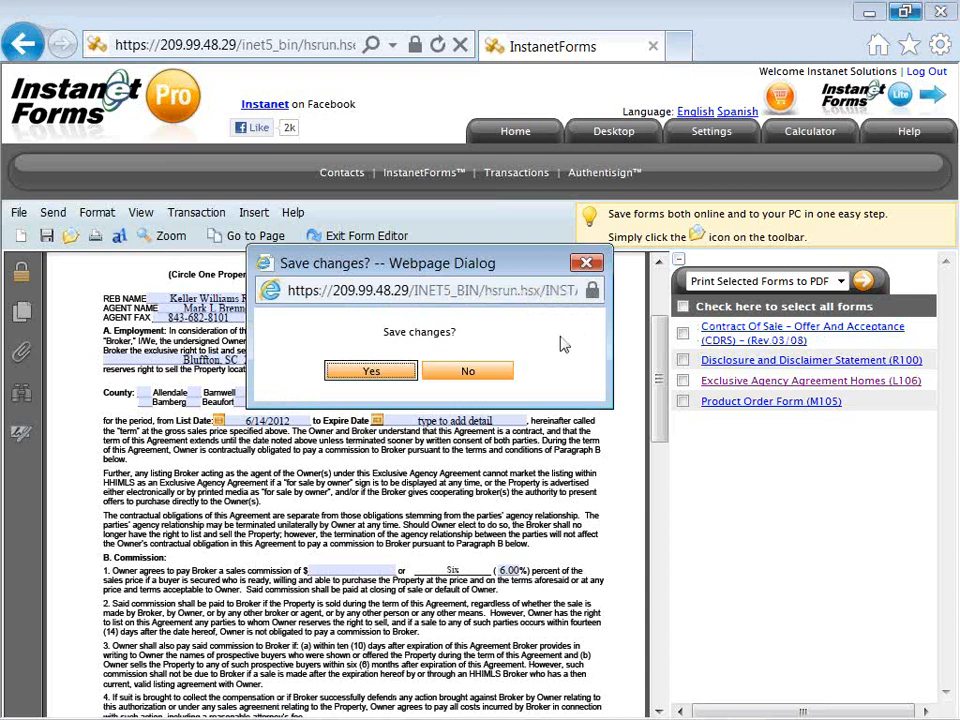
pyautogui.moveTo(424, 272); pyautogui.dragTo(408, 312)
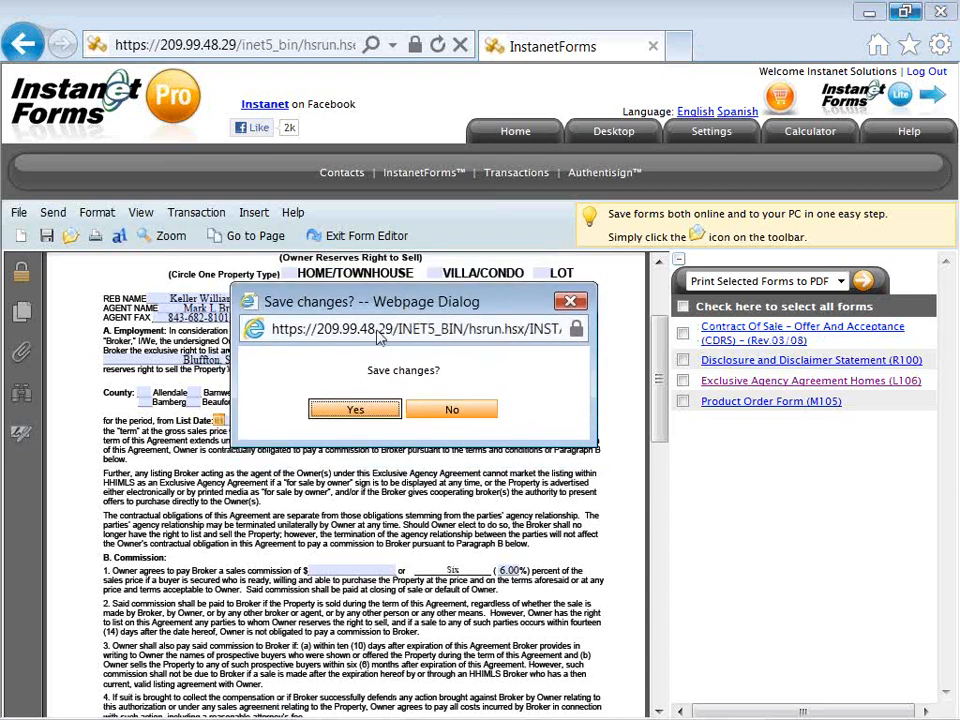
pyautogui.click(360, 412)
pyautogui.click(355, 410)
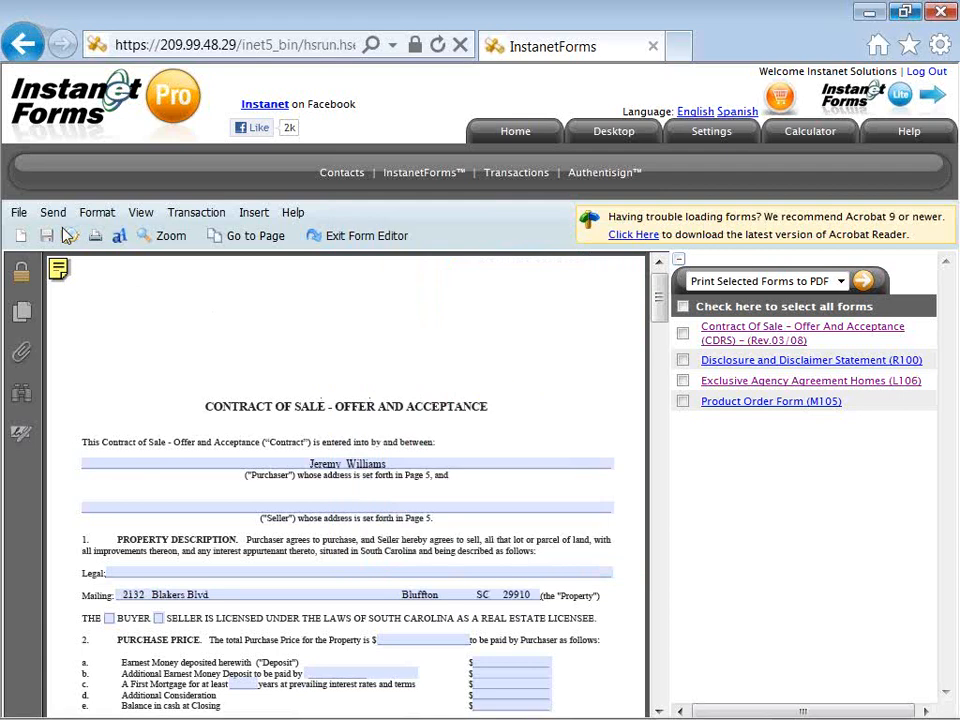
pyautogui.click(22, 215)
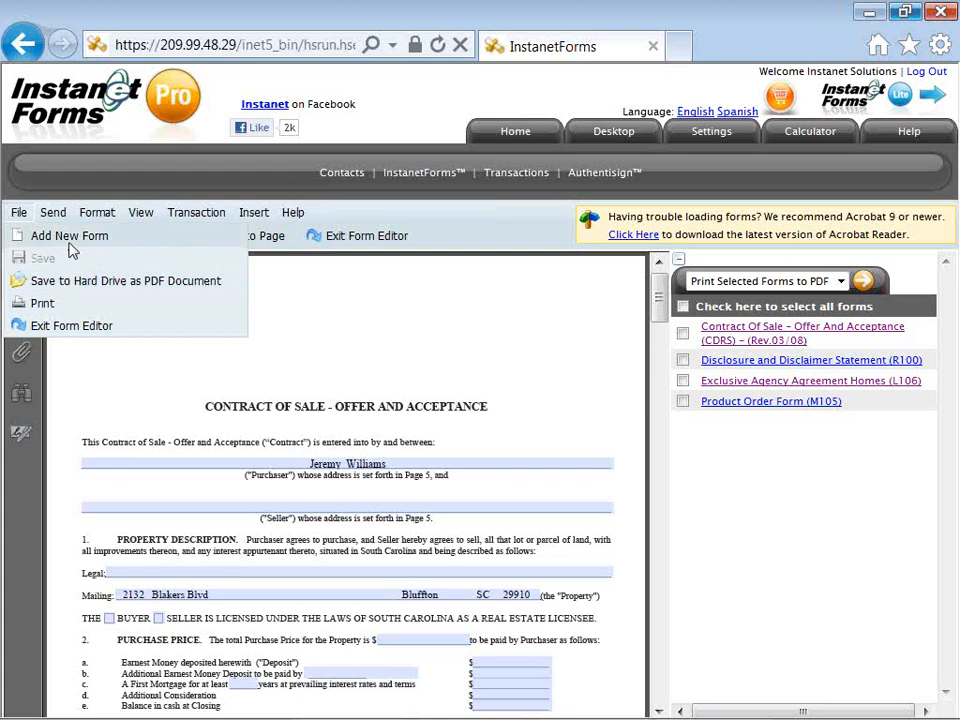
pyautogui.moveTo(62, 215)
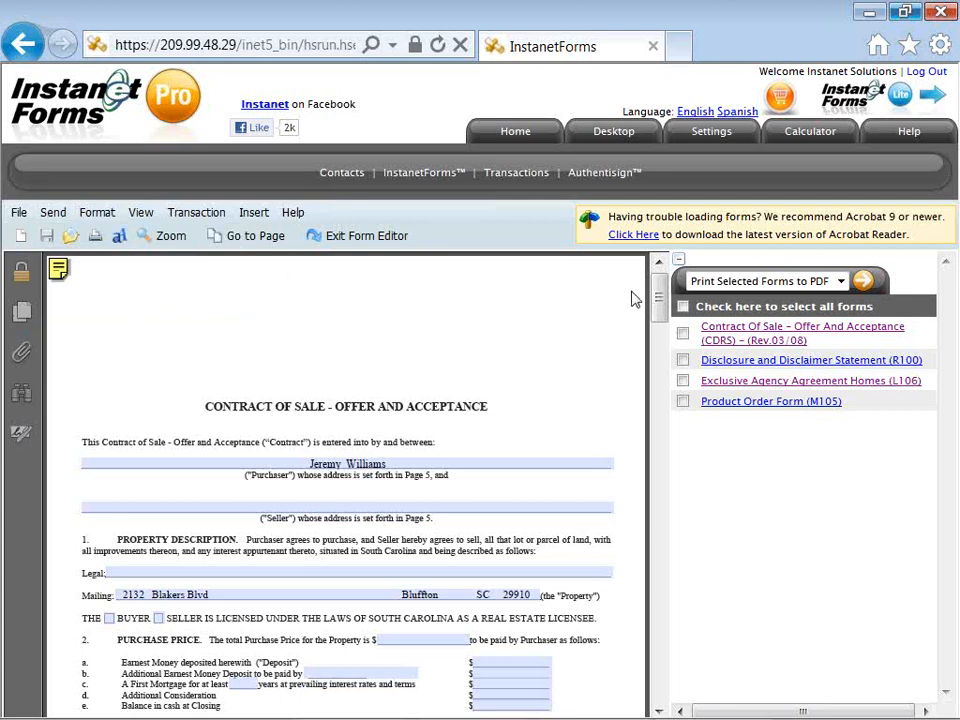
pyautogui.moveTo(659, 310); pyautogui.dragTo(659, 323)
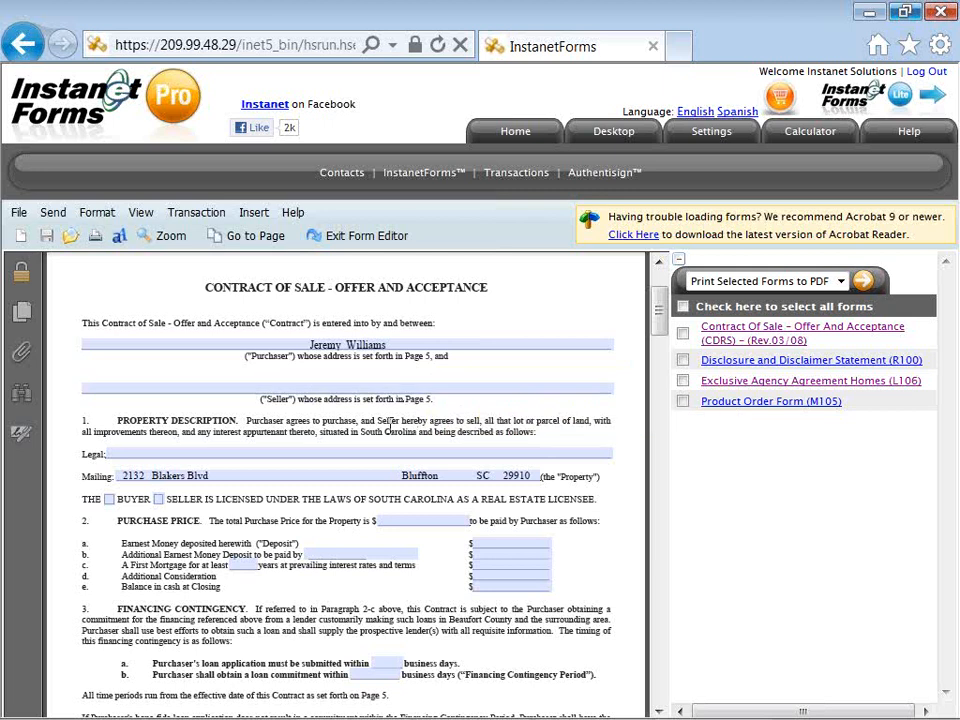
# Step: Fill the Legal field with 'type or paste to add details to required and optional fields' and save the form
pyautogui.click(374, 454)
pyautogui.write('ty')
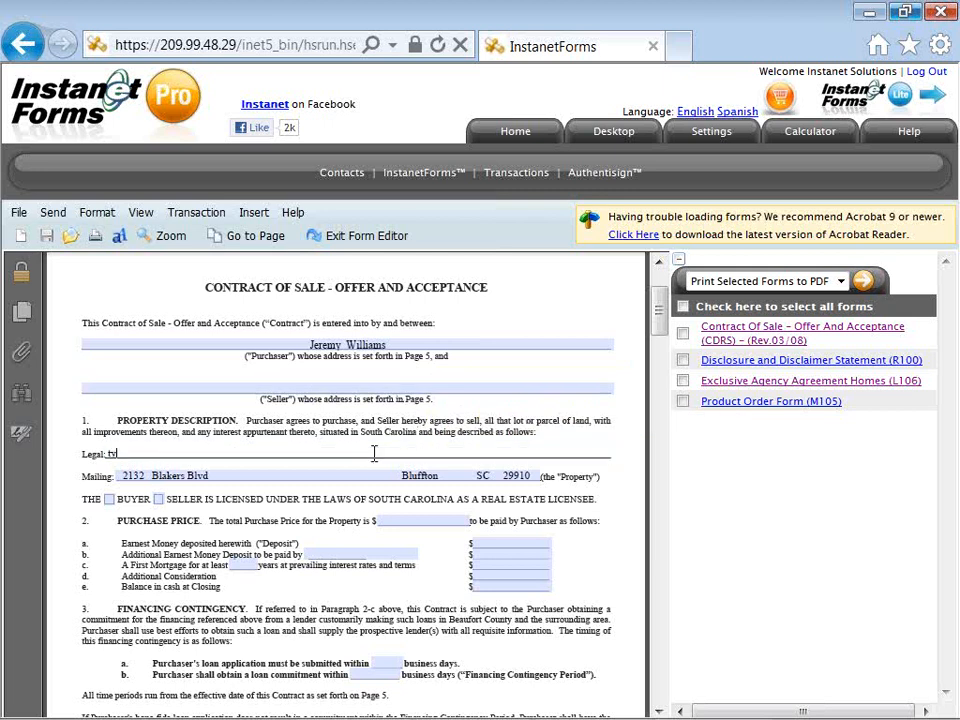
pyautogui.write('pe or paste to add details')
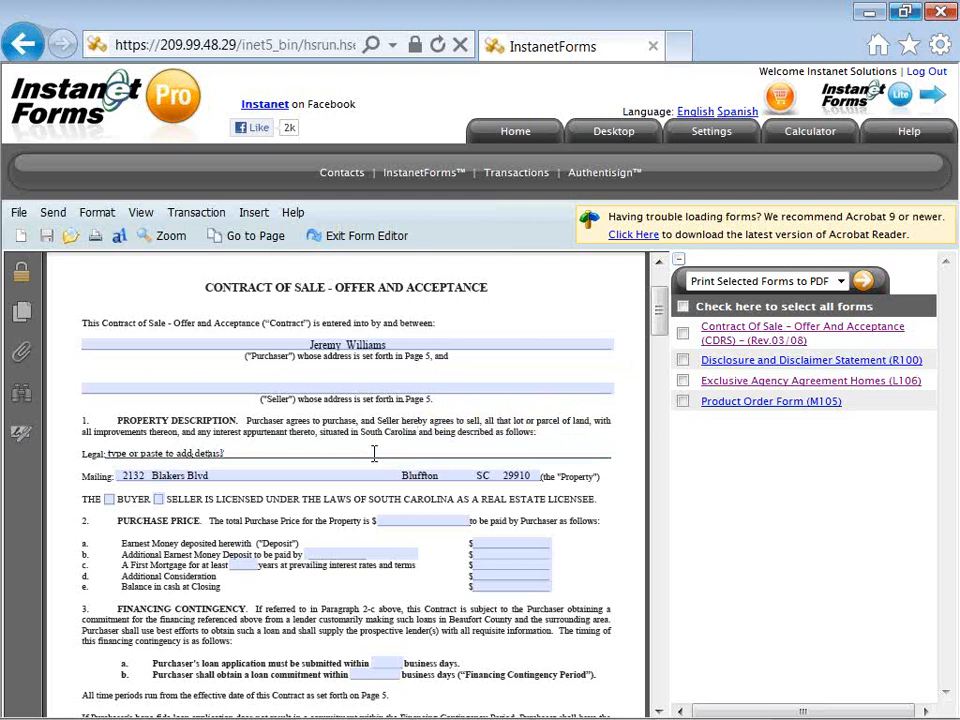
pyautogui.write(' to required and op')
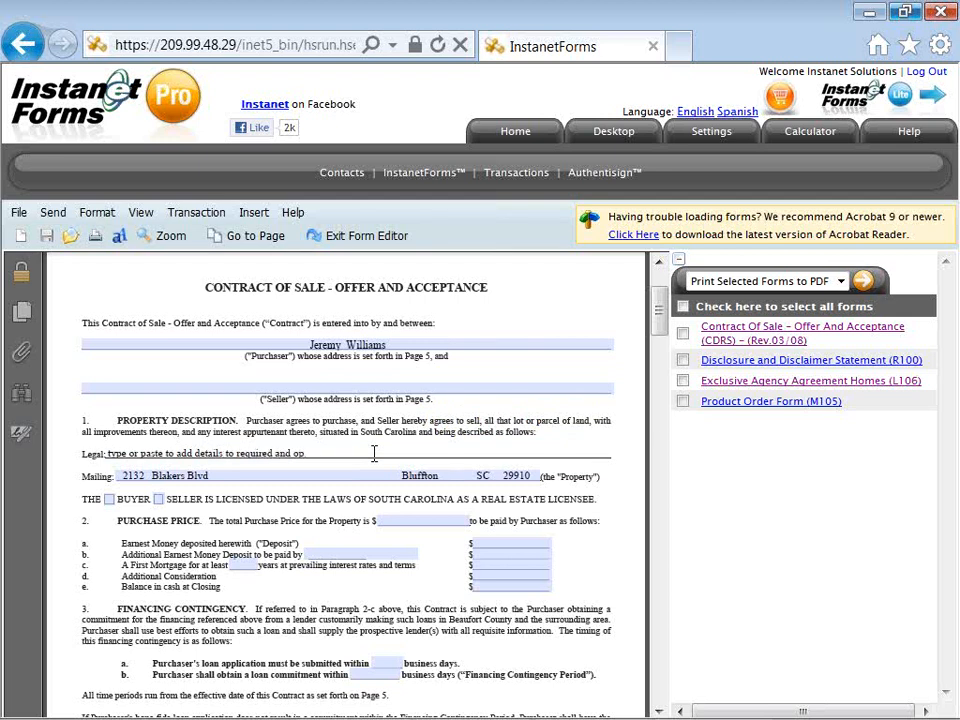
pyautogui.write('tional fields')
pyautogui.click(321, 436)
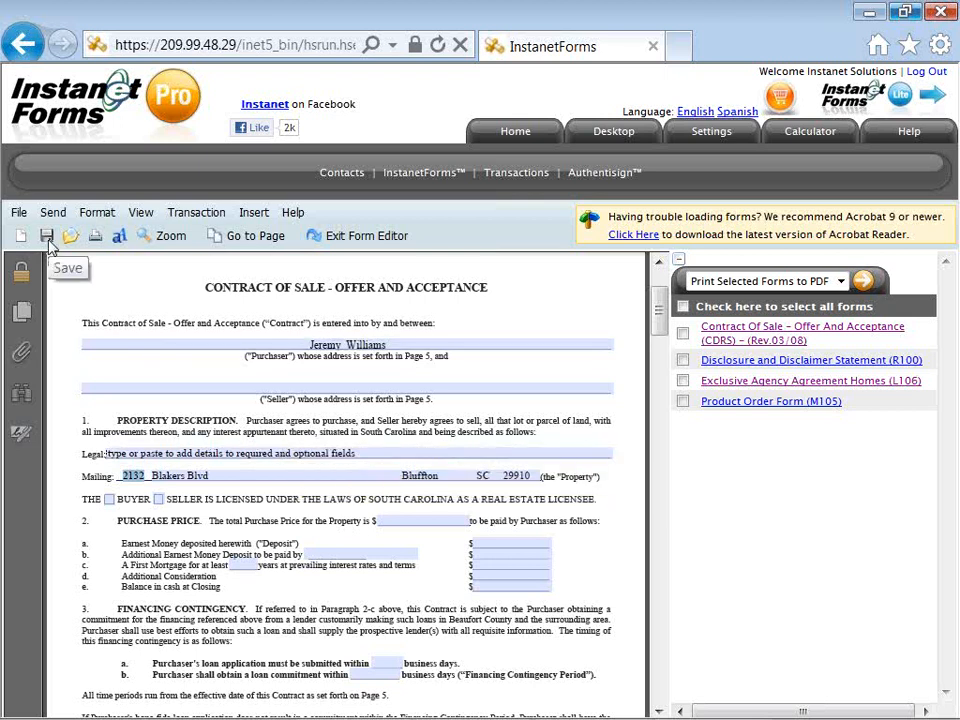
pyautogui.click(20, 213)
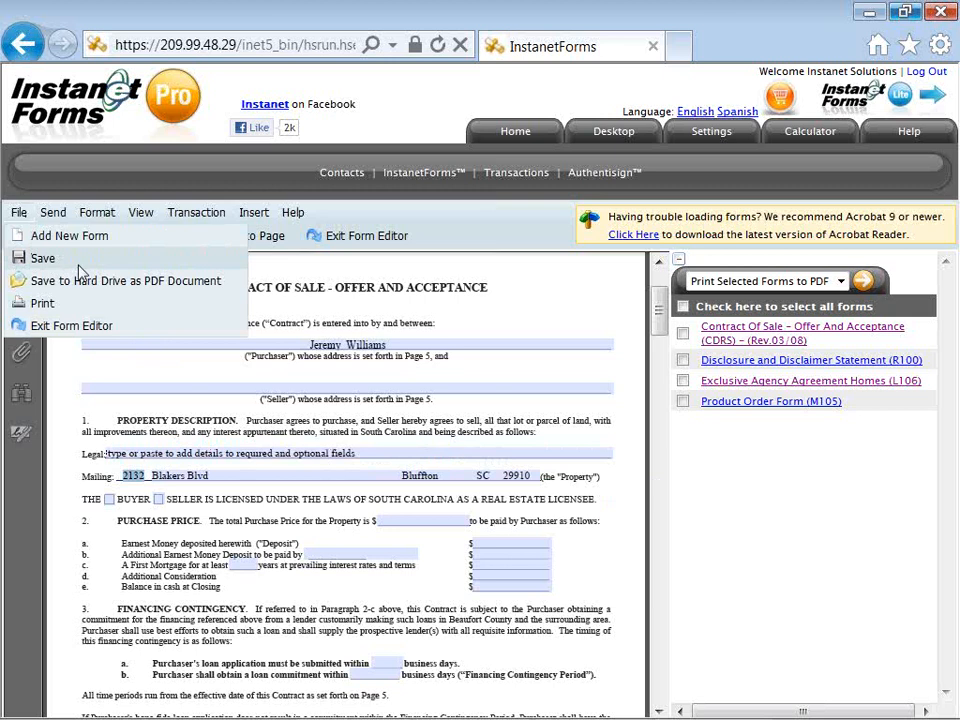
pyautogui.click(84, 372)
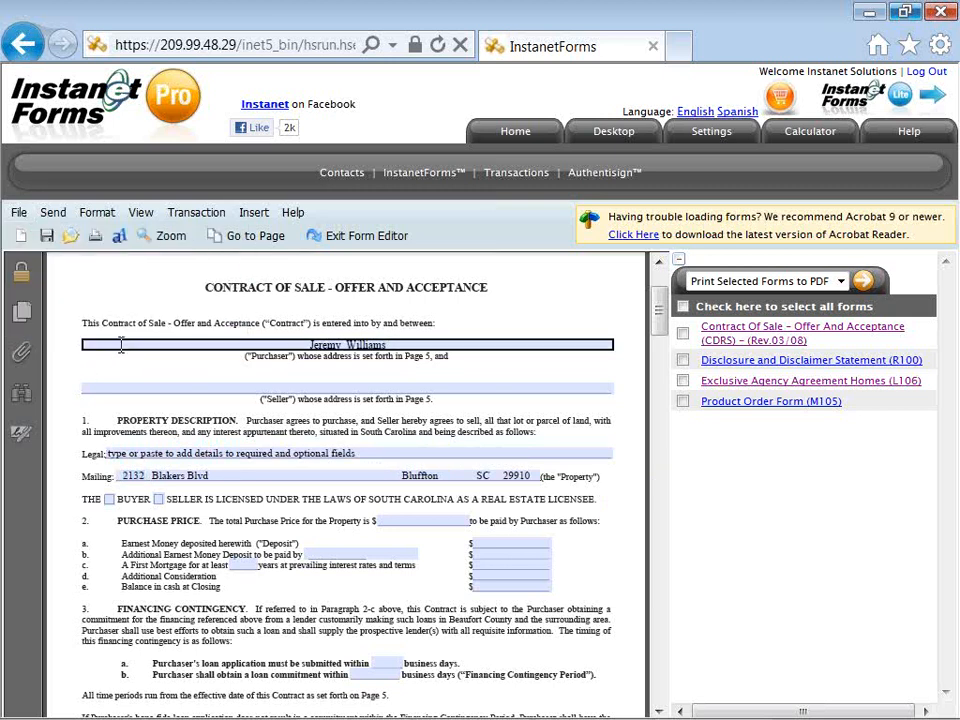
# Step: Exit the form editor, saving changes, and return to the transaction's forms list
pyautogui.click(352, 240)
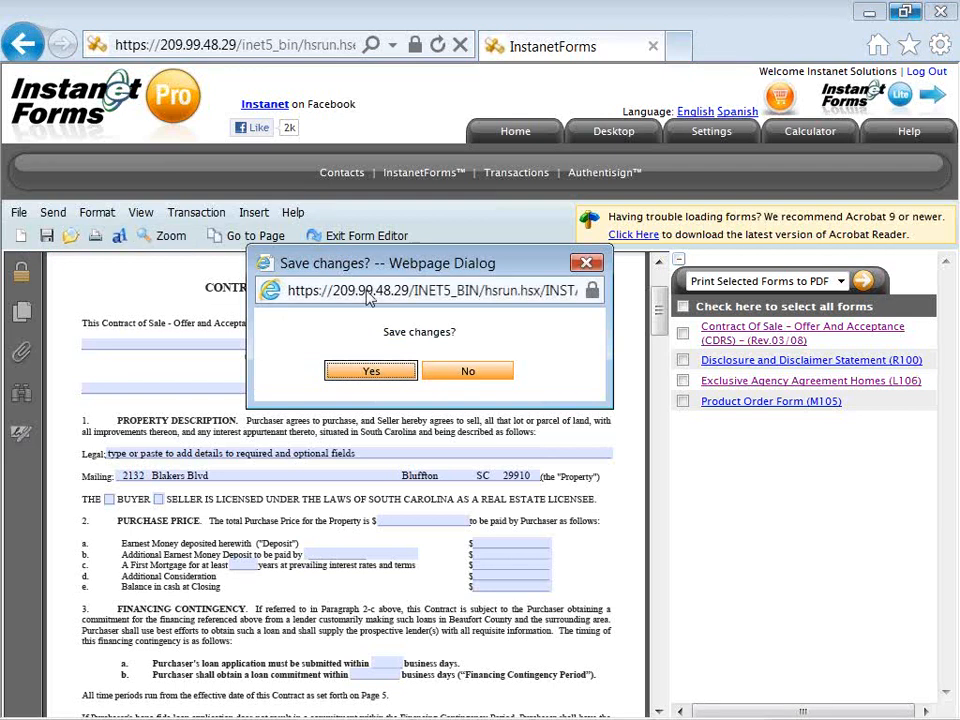
pyautogui.click(371, 374)
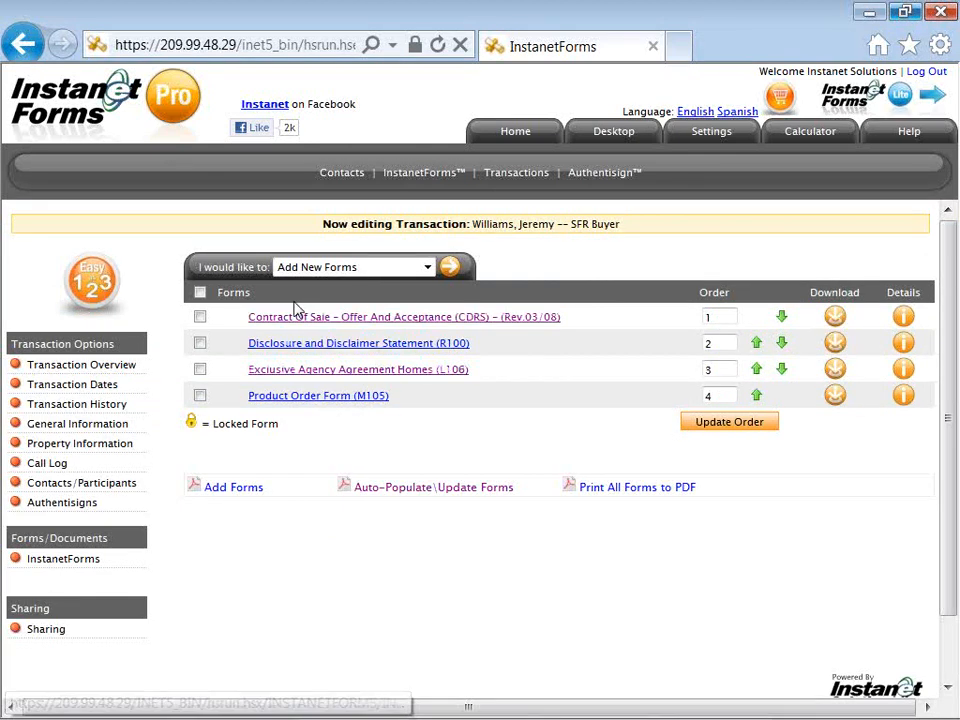
# Step: Check the 'I would like to' actions, then go to Authentisigns under Transaction Options
pyautogui.click(428, 267)
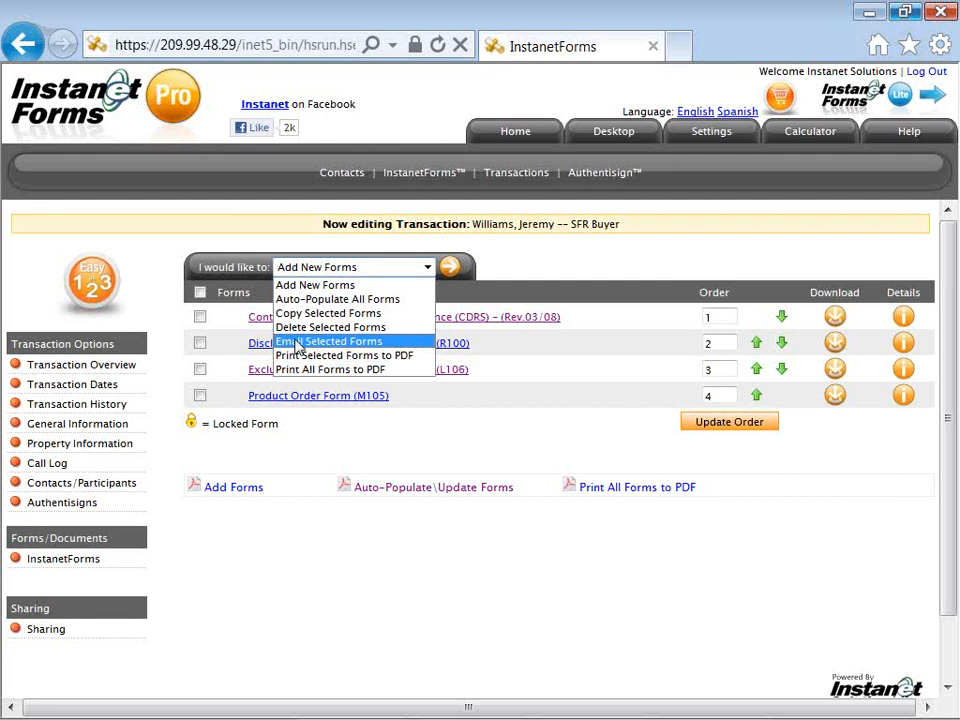
pyautogui.click(168, 341)
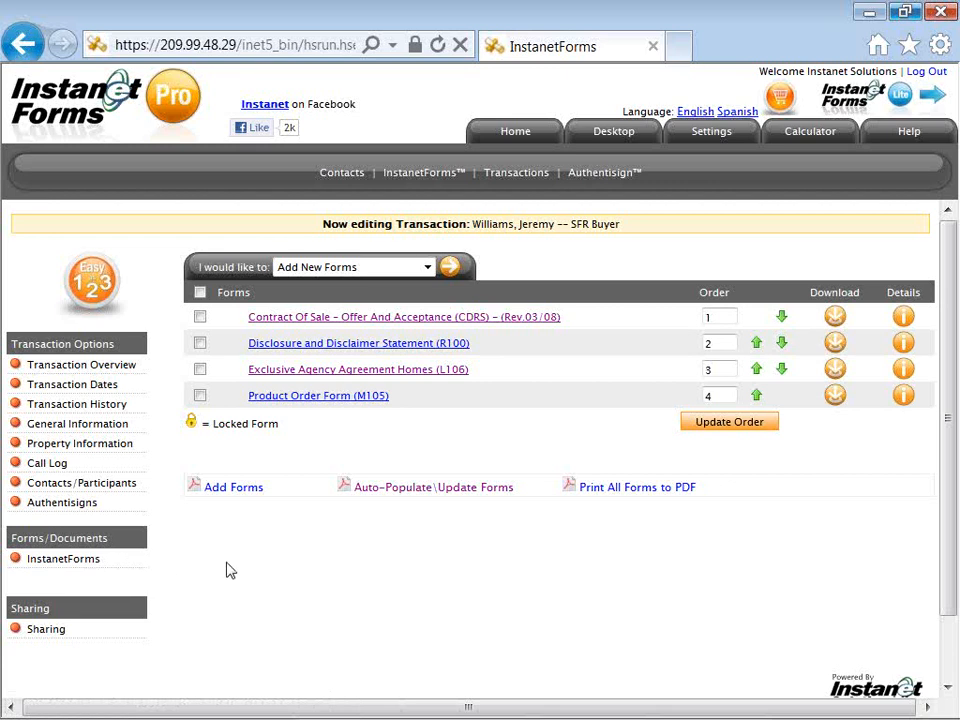
pyautogui.click(87, 508)
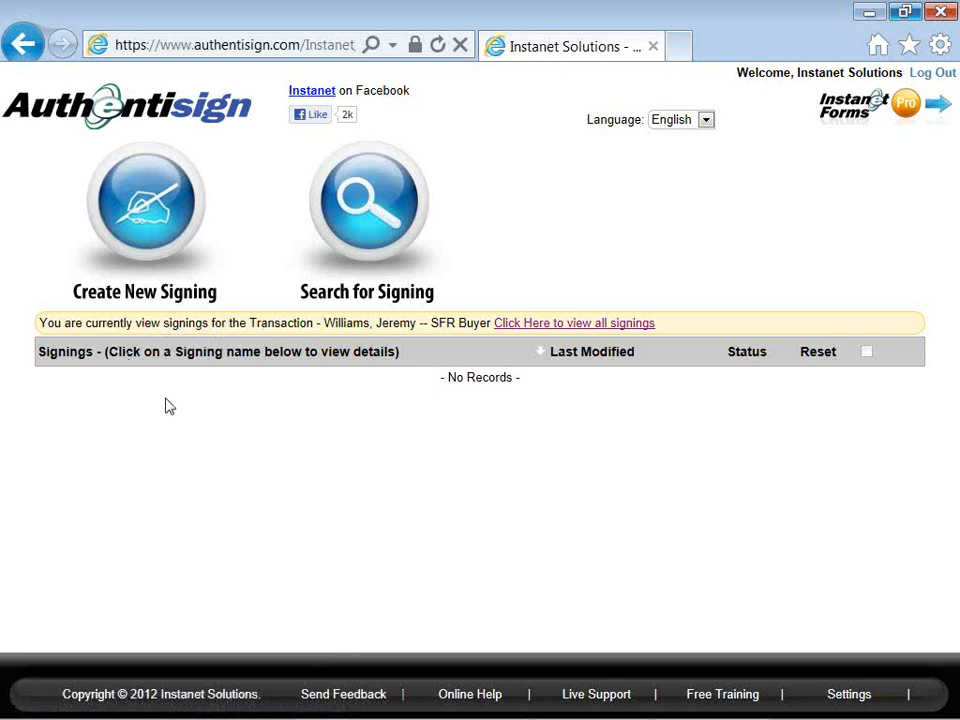
# Step: Create a new signing to reach Step 1, Signing Setup, with the name prefilled
pyautogui.click(153, 203)
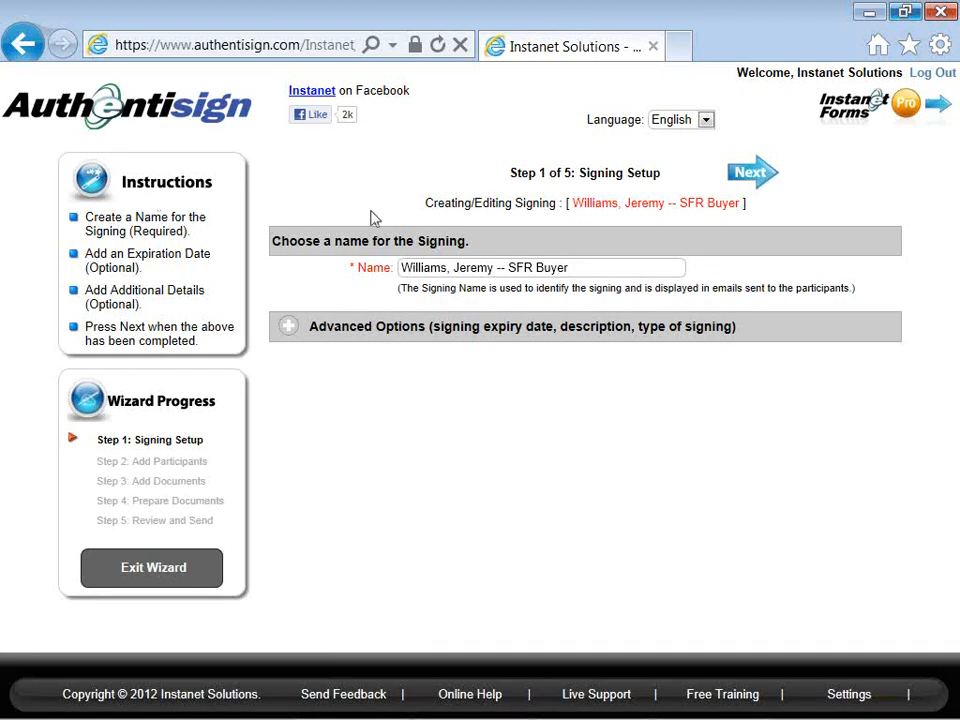
# Step: Replace 'SFR Buyer' with 'Purch Contract' in the signing name and advance to Step 2
pyautogui.click(579, 267)
pyautogui.press('BackSpace')
pyautogui.press('BackSpace')
pyautogui.press('BackSpace')
pyautogui.press('BackSpace')
pyautogui.press('BackSpace')
pyautogui.press('BackSpace')
pyautogui.press('BackSpace')
pyautogui.press('BackSpace')
pyautogui.press('BackSpace')
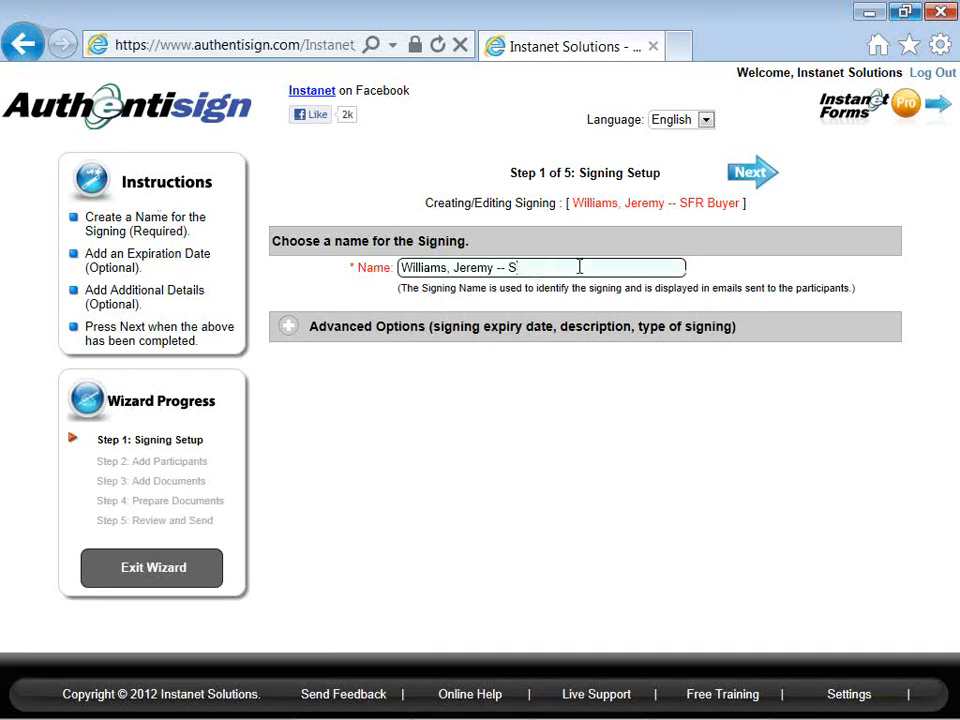
pyautogui.write('Purch Contract')
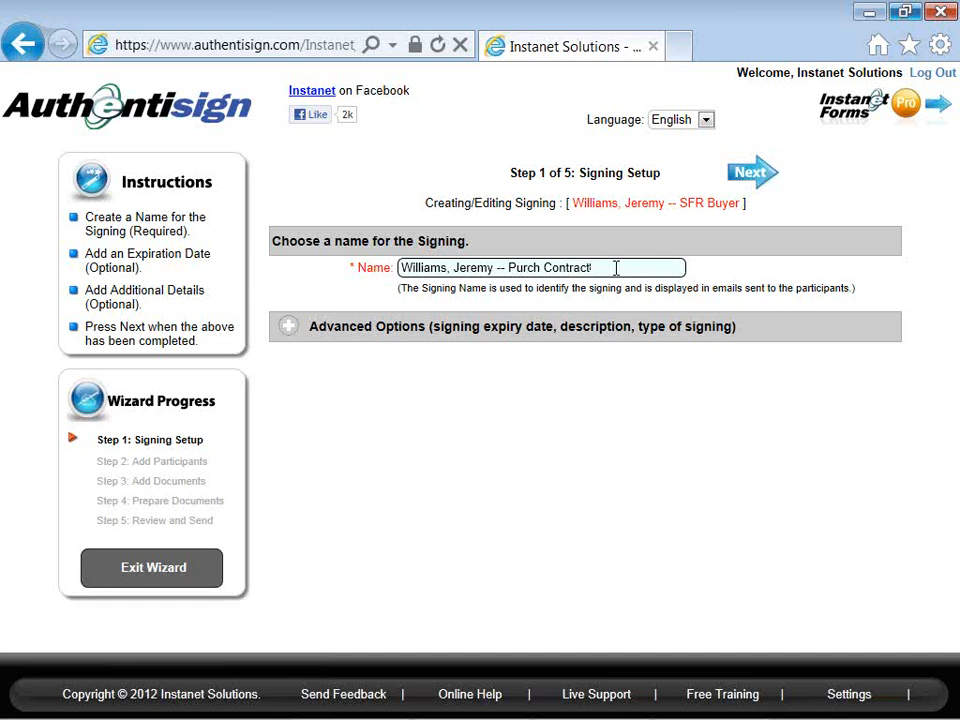
pyautogui.click(758, 176)
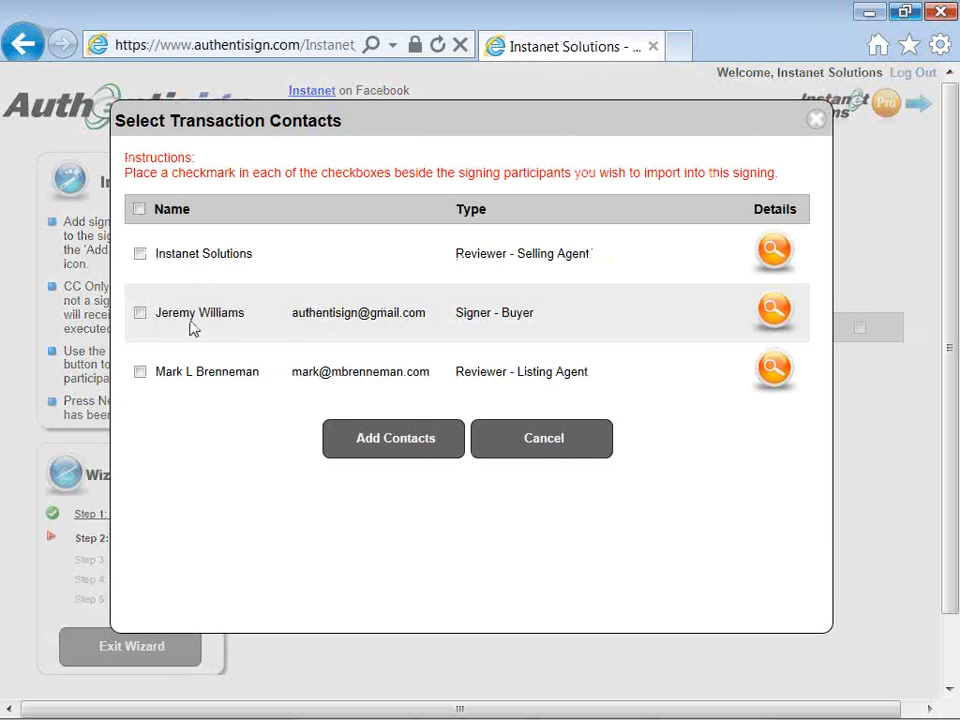
# Step: Import the buyer and selling agent contacts, making the agent Is Signer rather than reviewer
pyautogui.click(140, 313)
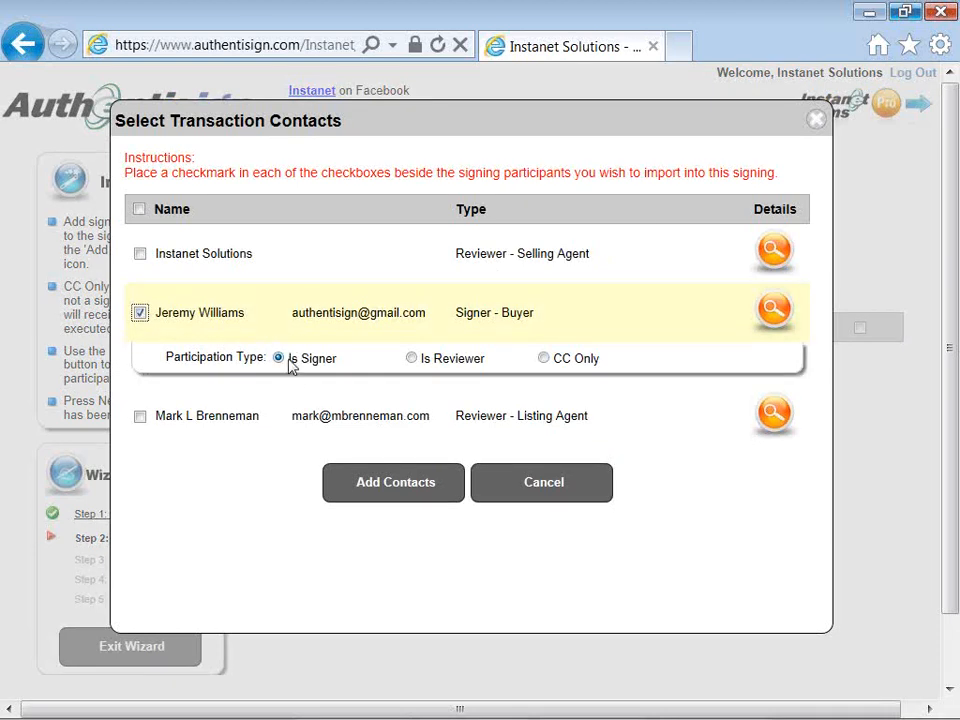
pyautogui.click(140, 255)
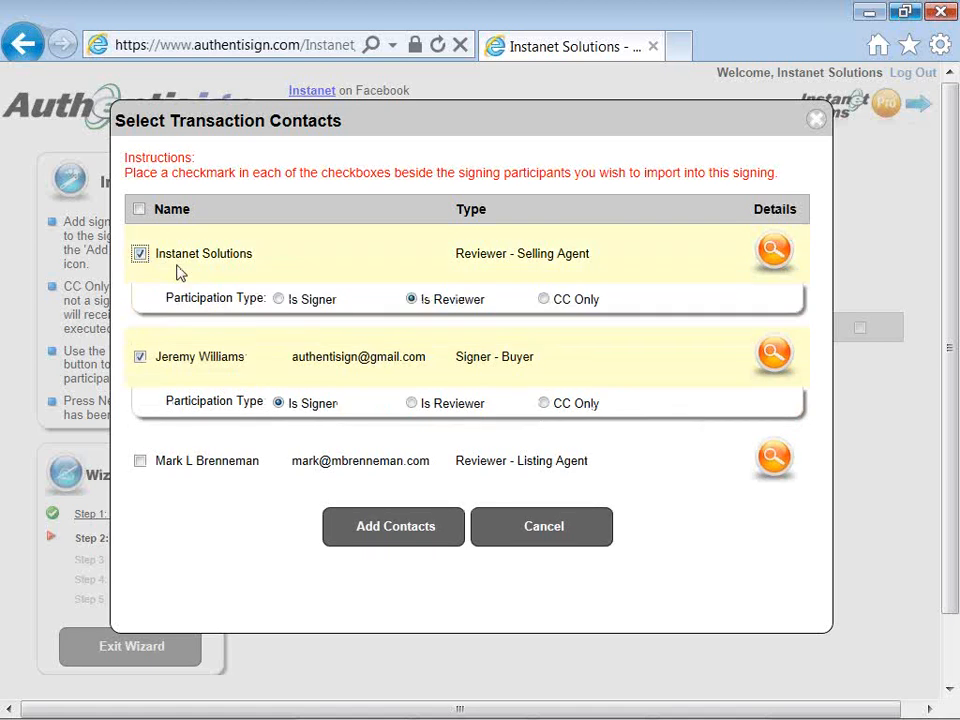
pyautogui.click(279, 301)
pyautogui.click(390, 530)
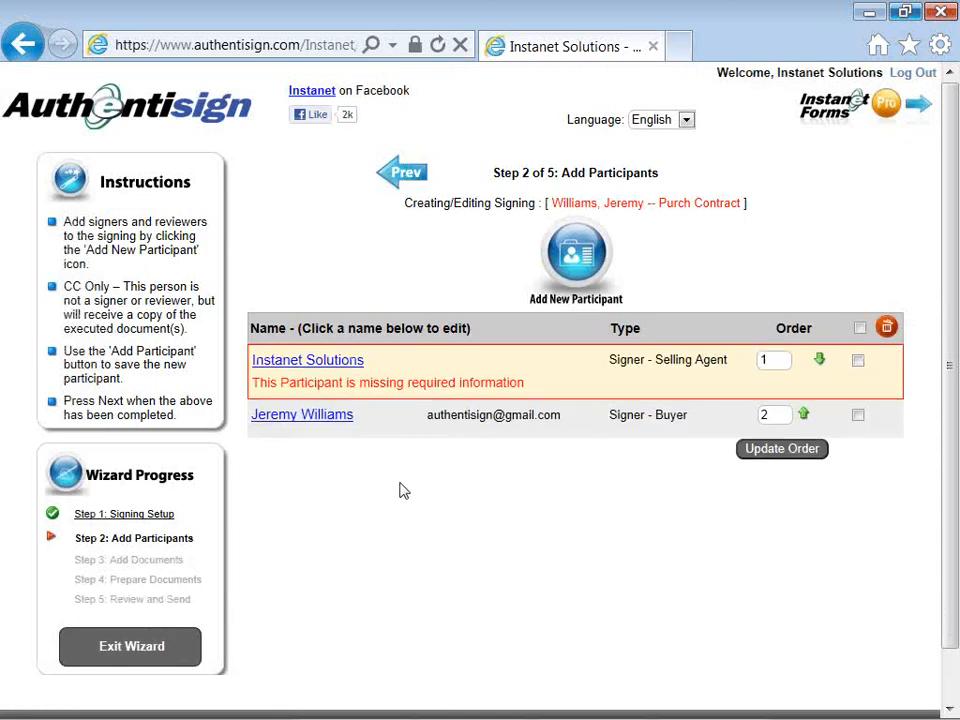
# Step: Add a new participant and enter their first and last name, correcting a typo
pyautogui.click(560, 265)
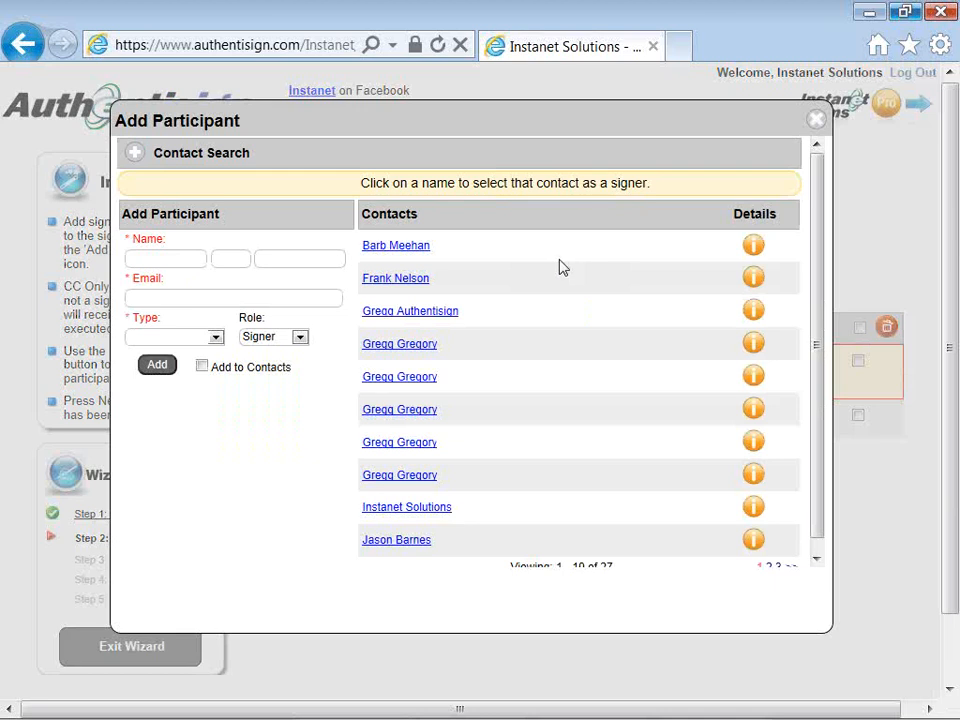
pyautogui.click(161, 261)
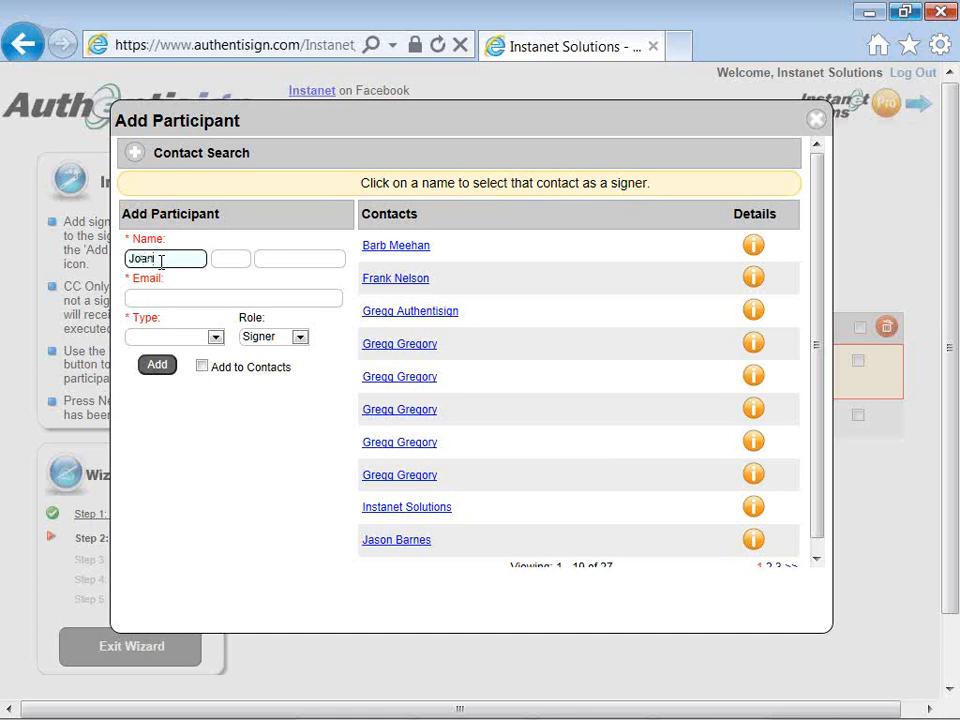
pyautogui.press('Tab')
pyautogui.press('Tab')
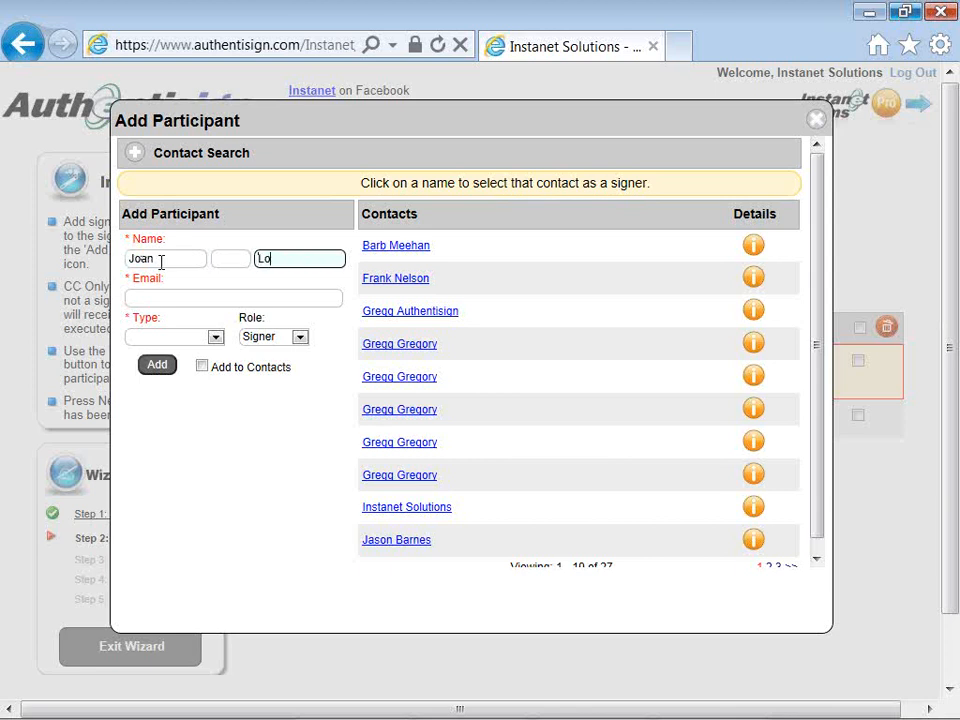
pyautogui.write('oan')
pyautogui.press('BackSpace')
# Step: Enter the participant's e-mail address, set Type to Other, and open the Role choices
pyautogui.click(177, 298)
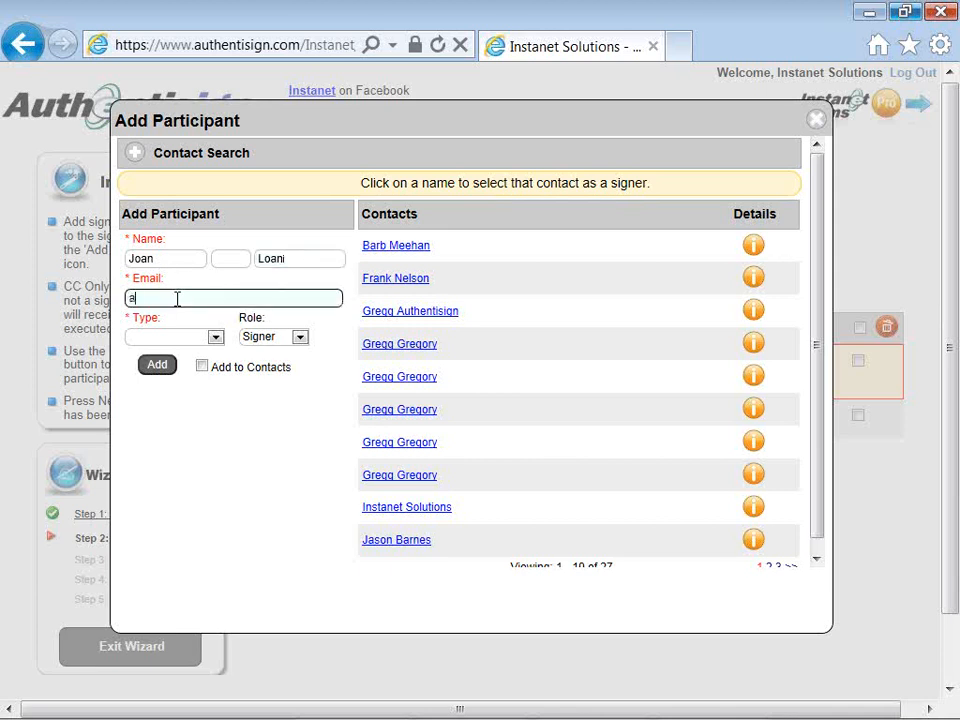
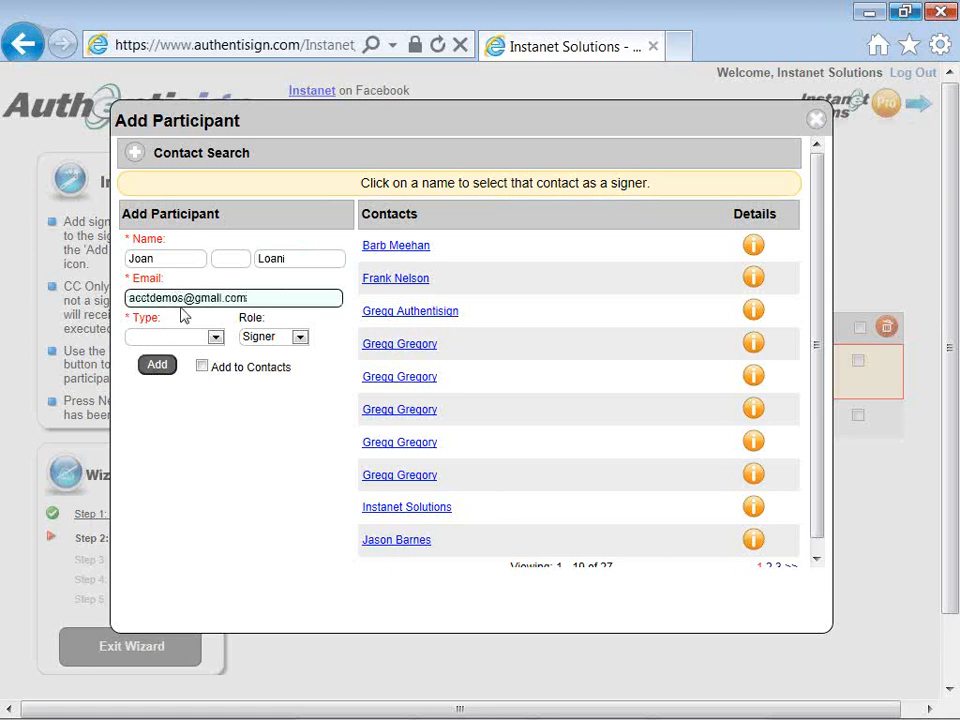
pyautogui.click(215, 338)
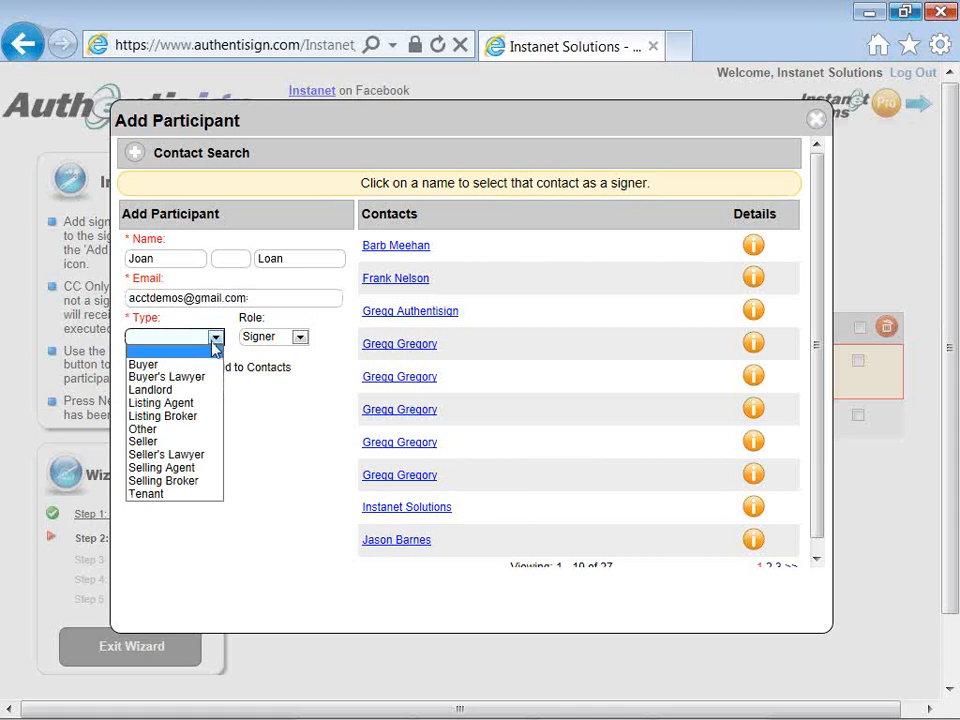
pyautogui.click(203, 432)
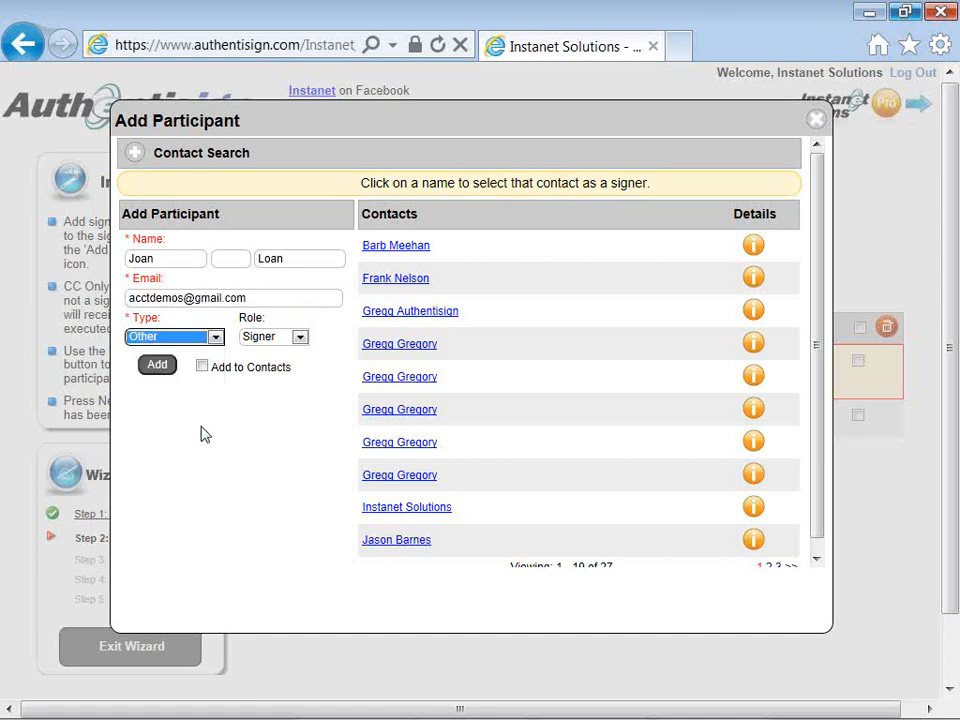
pyautogui.click(300, 339)
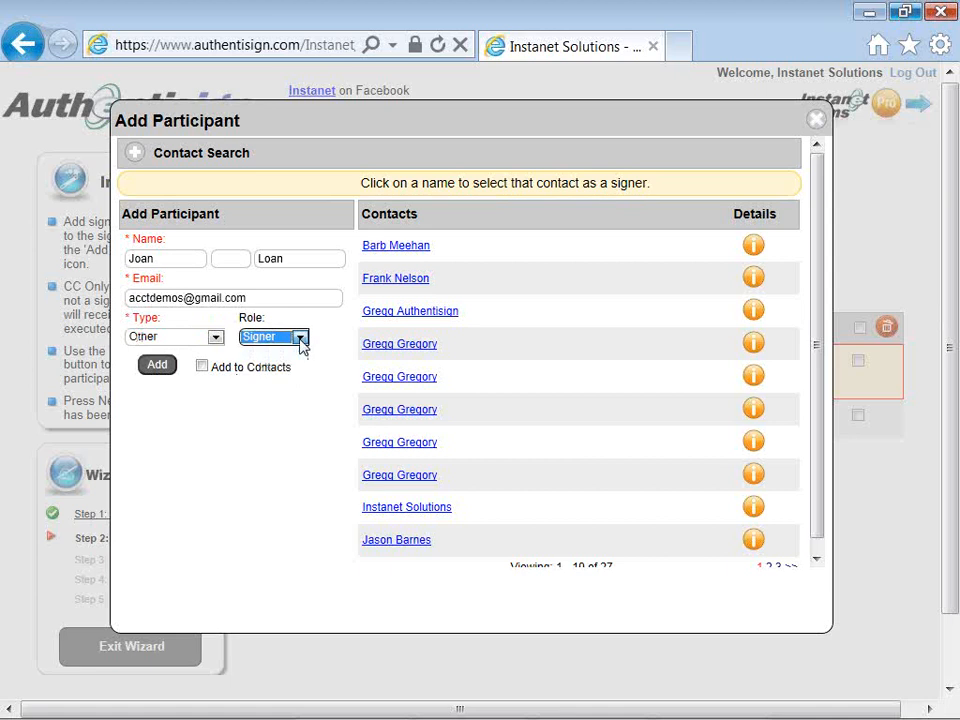
pyautogui.click(300, 339)
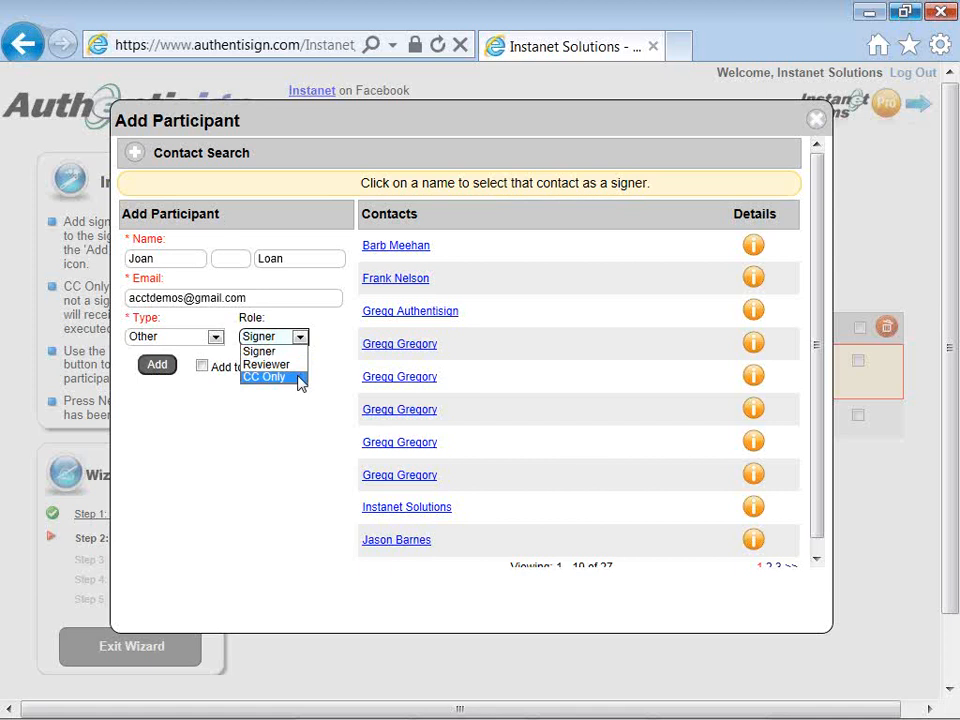
# Step: Set the participant's role to CC Only, tick Add to Contacts, and add them
pyautogui.click(270, 377)
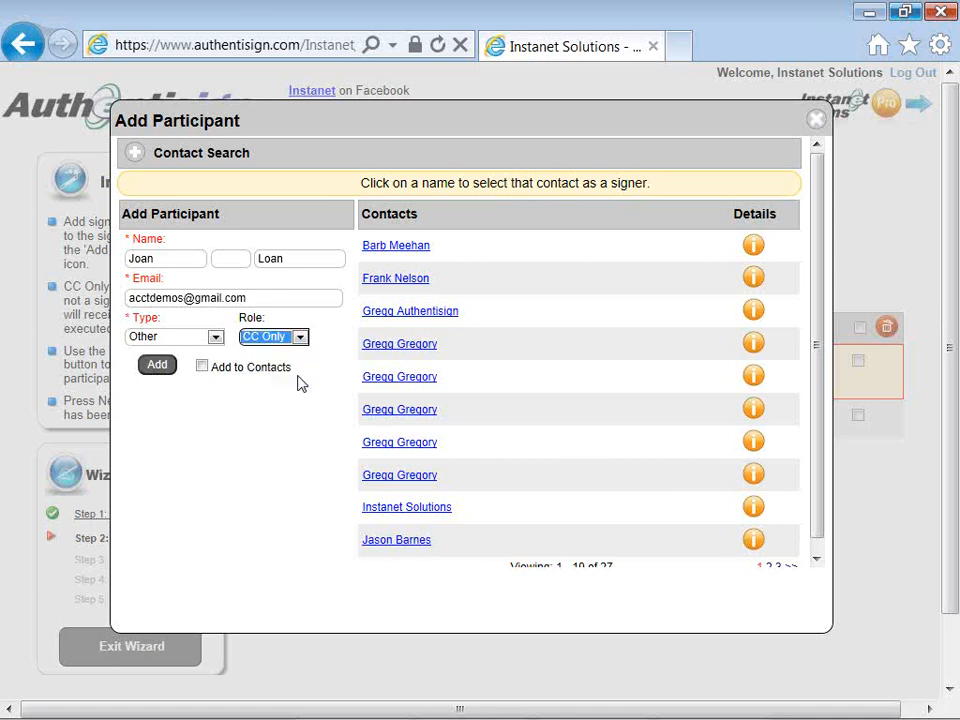
pyautogui.click(202, 368)
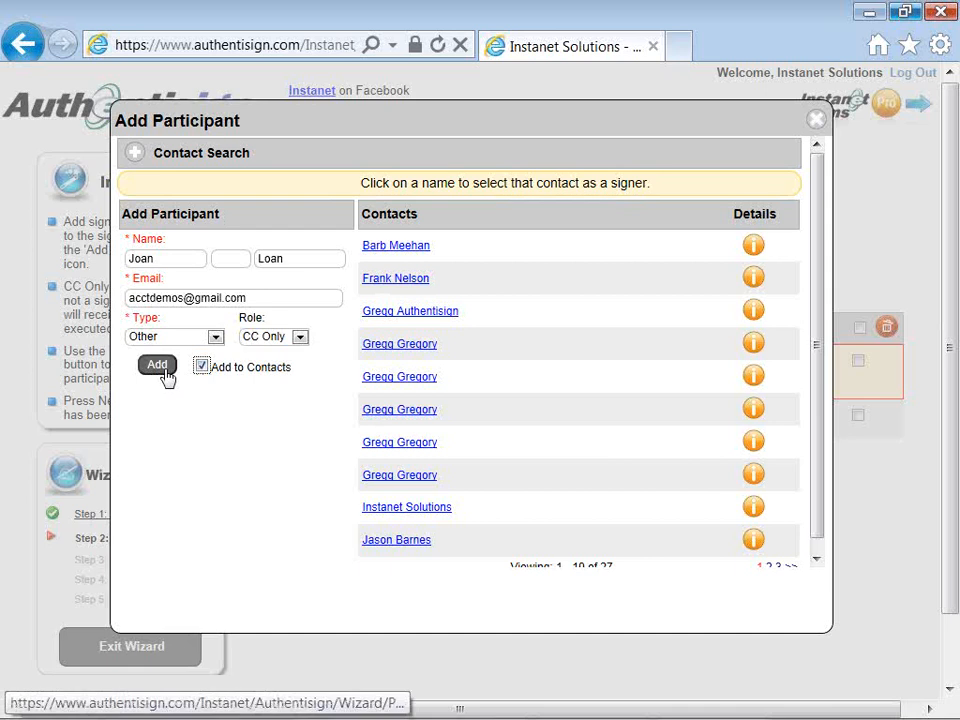
pyautogui.click(244, 340)
pyautogui.click(244, 341)
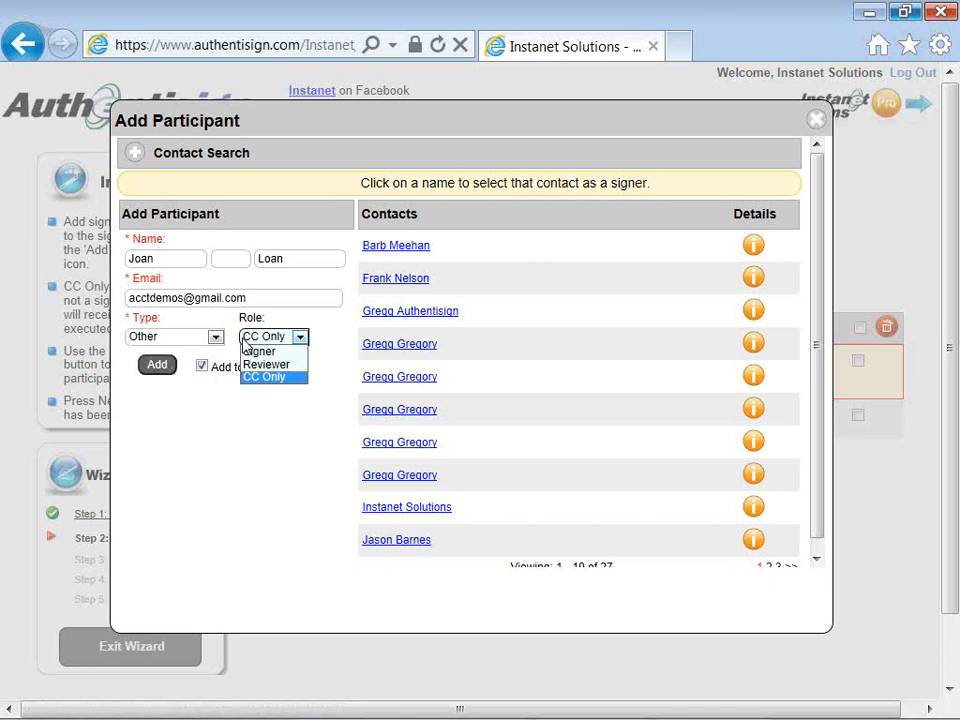
pyautogui.click(244, 342)
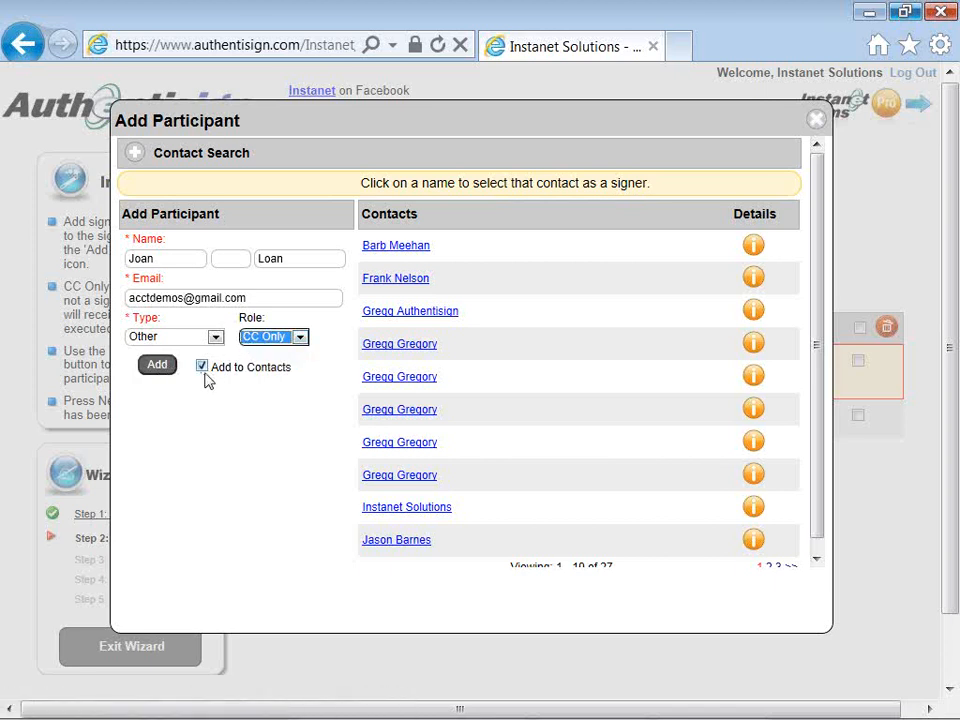
pyautogui.click(156, 370)
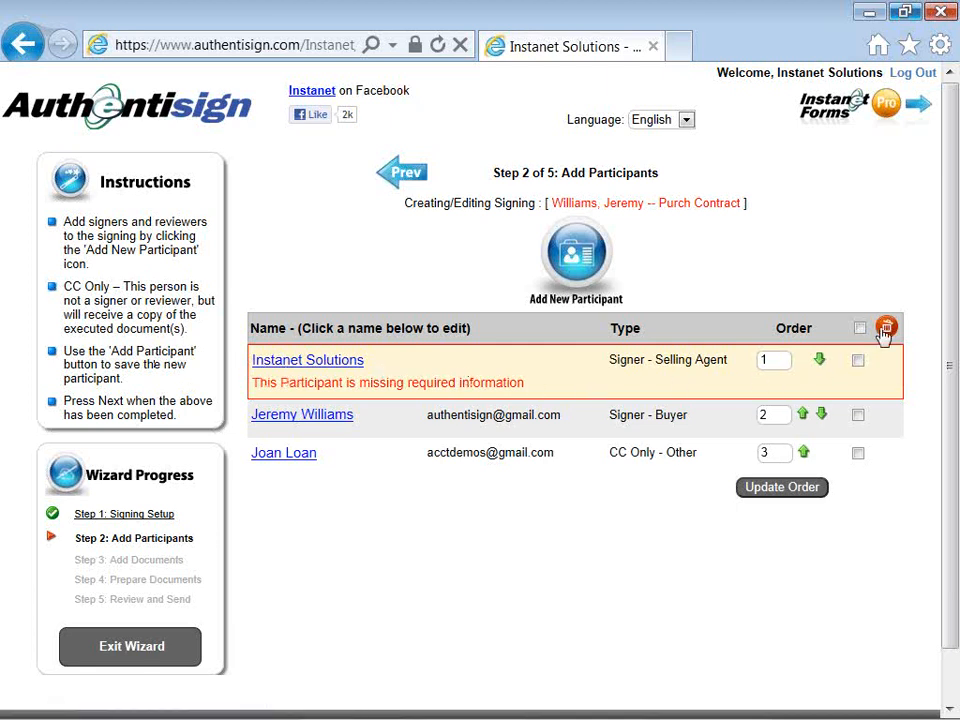
# Step: Delete the selling agent participant and confirm the removal
pyautogui.click(859, 361)
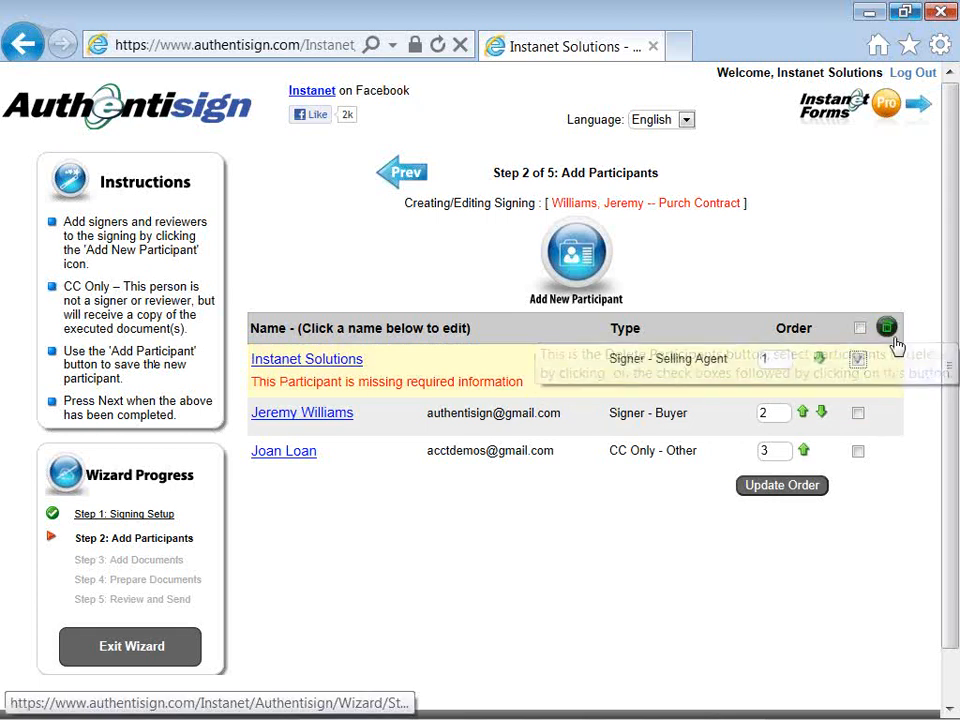
pyautogui.click(888, 330)
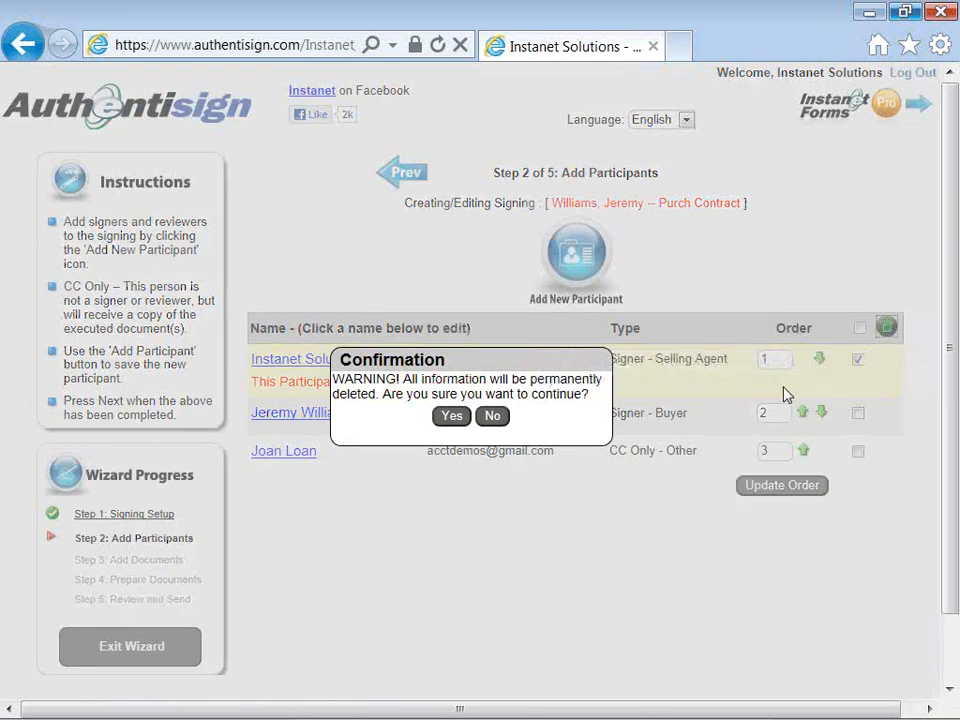
pyautogui.click(451, 416)
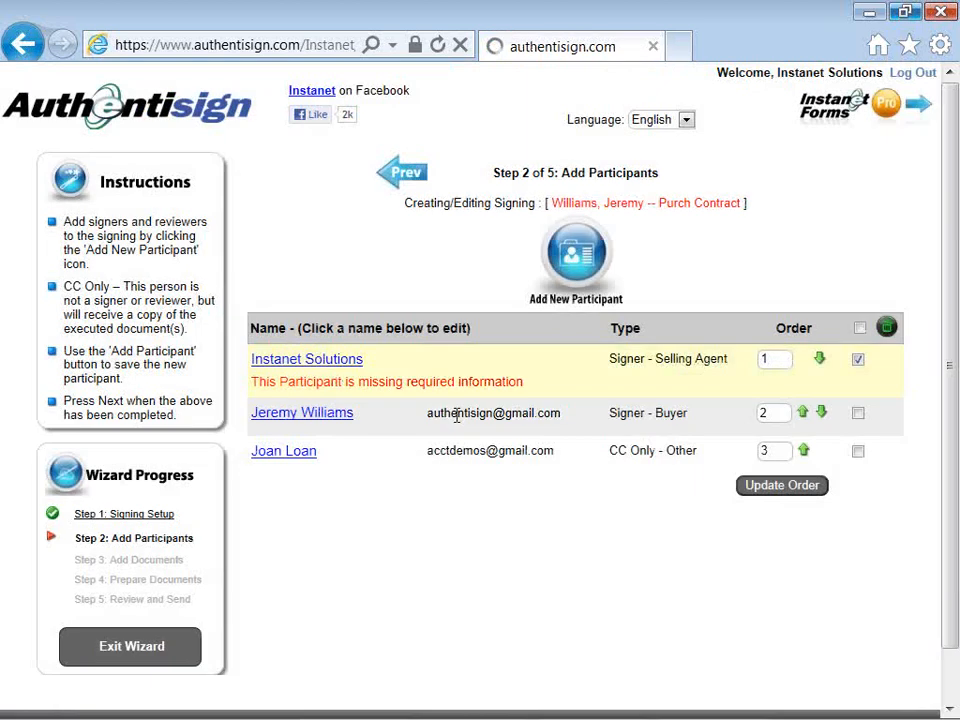
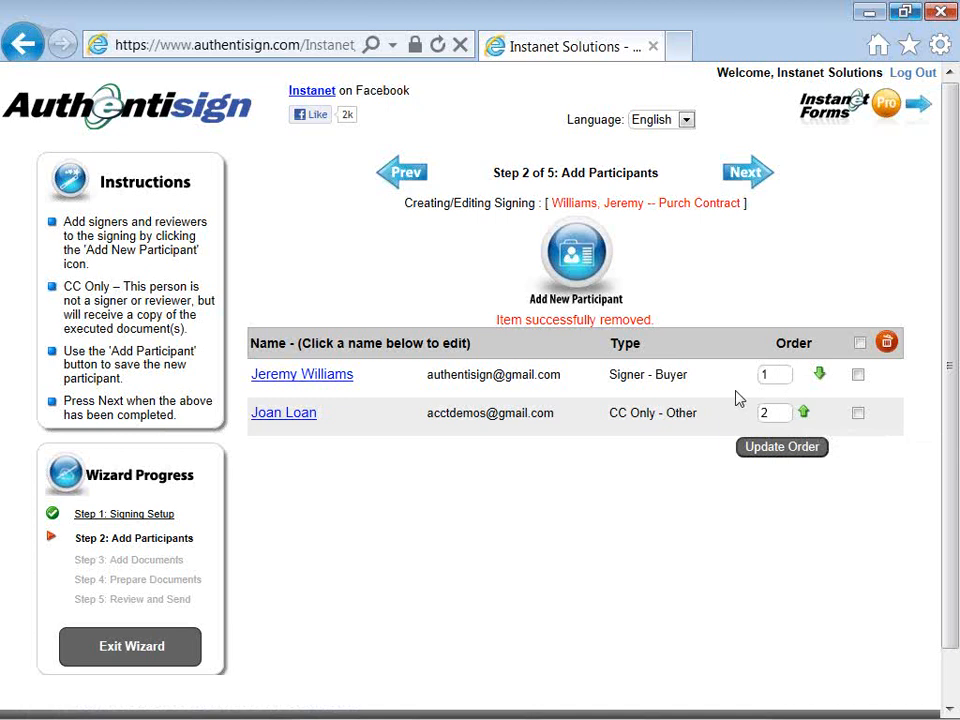
# Step: Advance from Add Participants to Step 3, Add Documents, to list the transaction documents
pyautogui.click(731, 181)
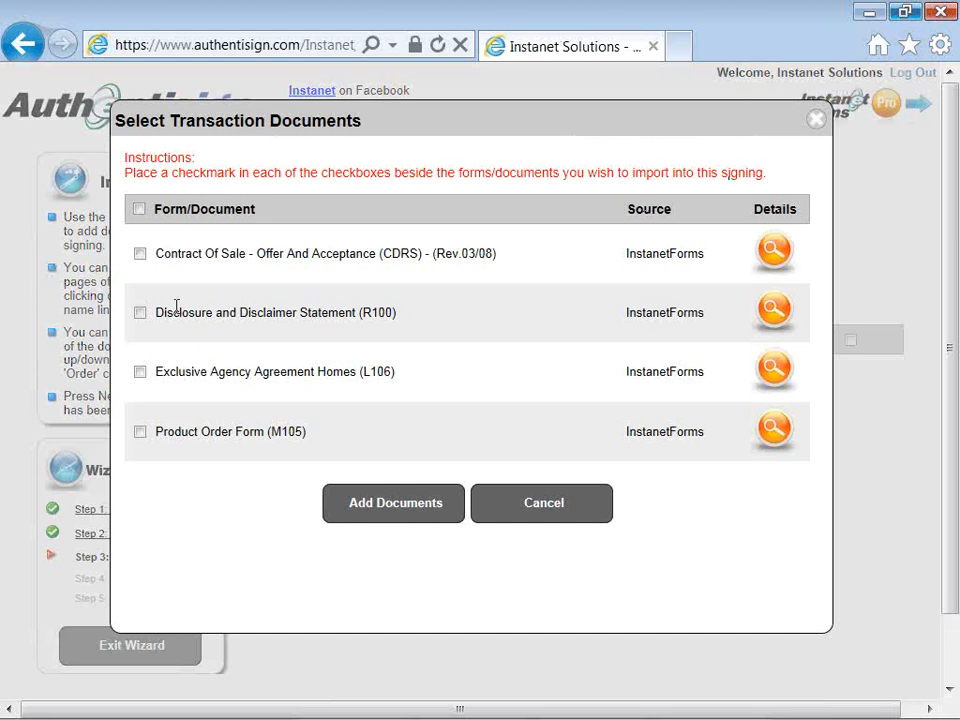
# Step: Import the Contract Of Sale and Disclosure and Disclaimer Statement forms, then start a file upload
pyautogui.click(141, 316)
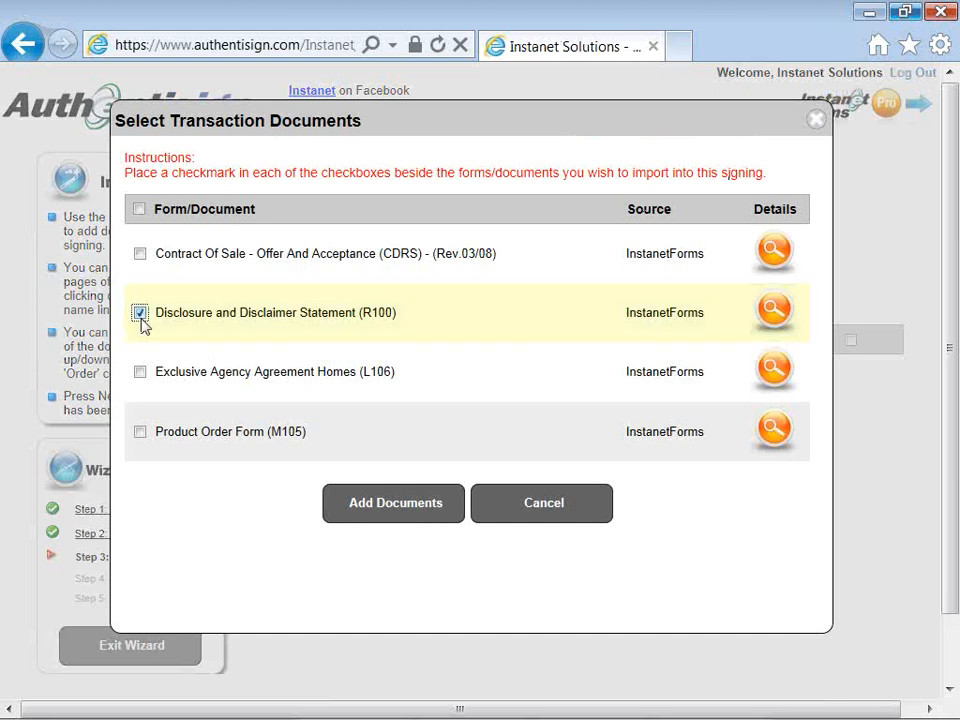
pyautogui.click(140, 256)
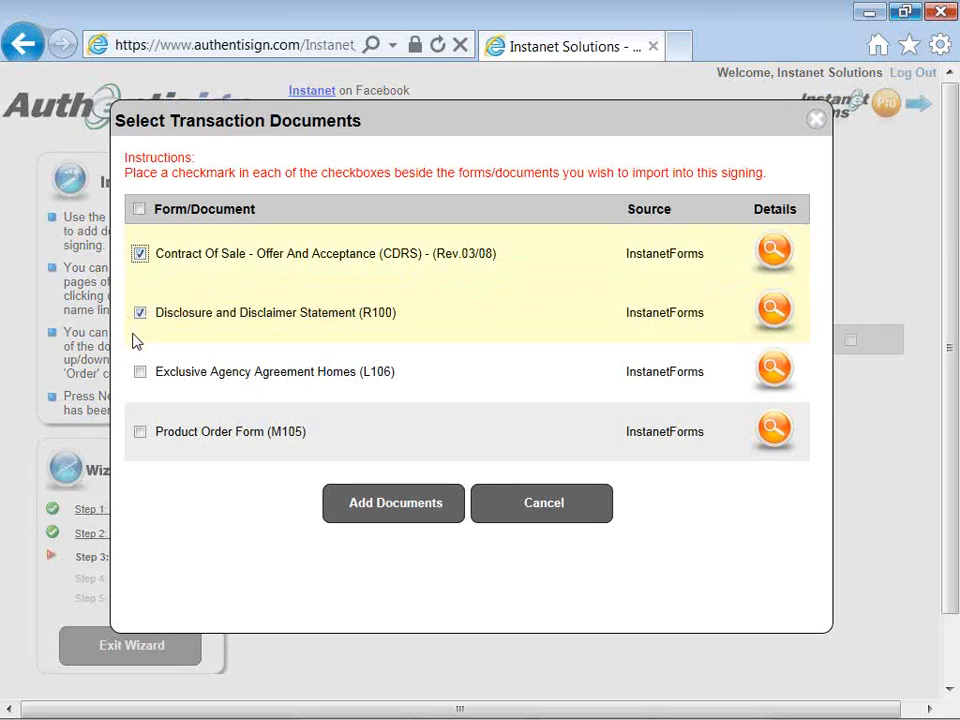
pyautogui.click(390, 511)
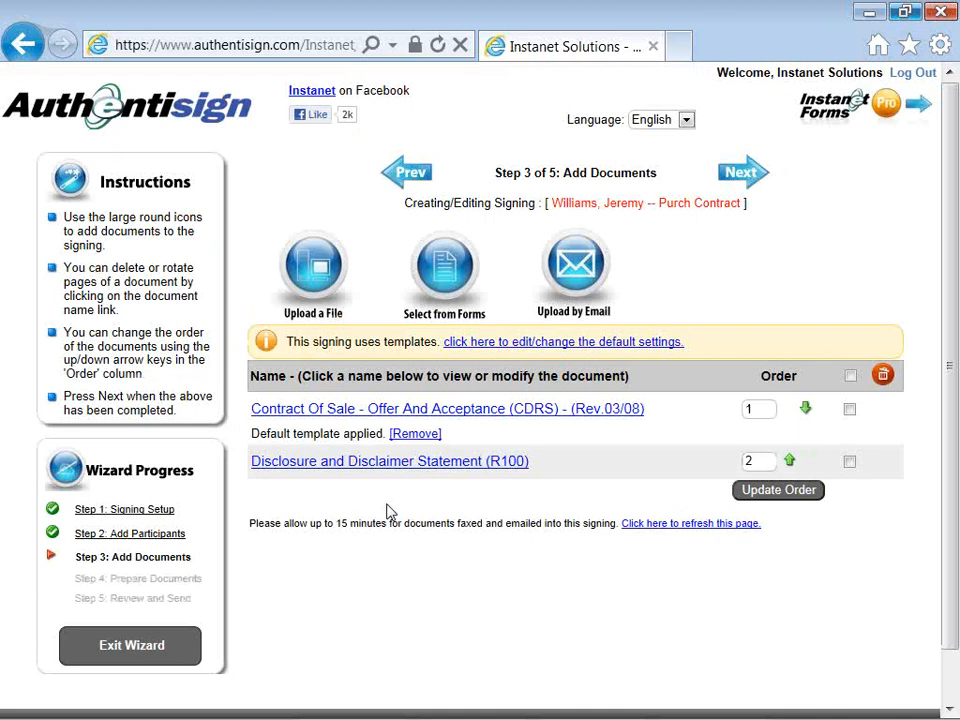
pyautogui.click(325, 272)
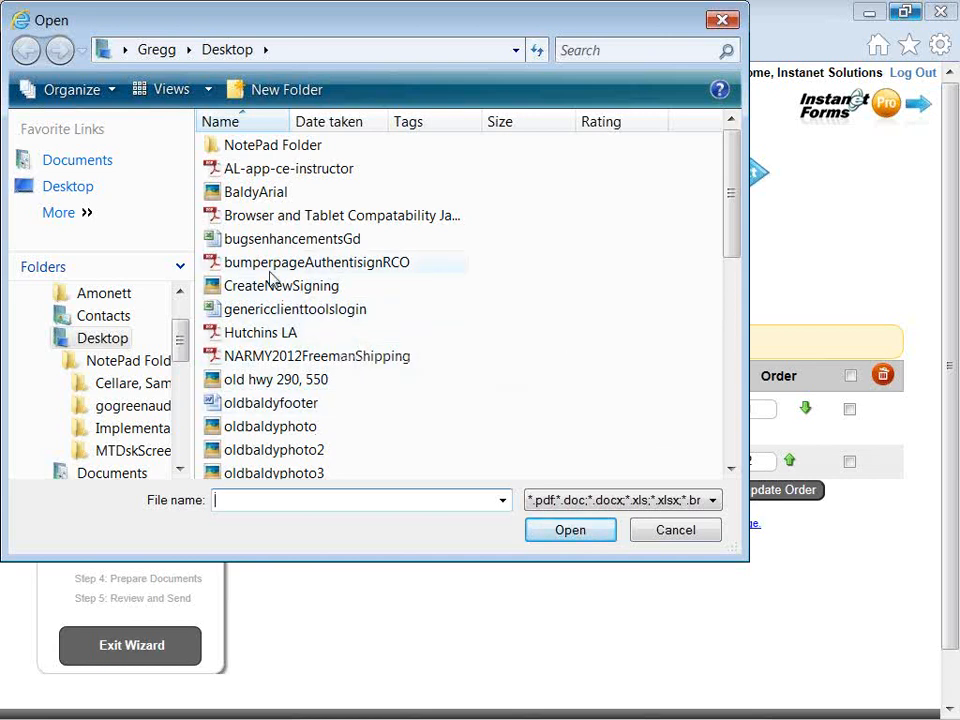
# Step: Upload BaldyArial.JPG from the Desktop as the signing's third document
pyautogui.click(249, 197)
pyautogui.click(248, 194)
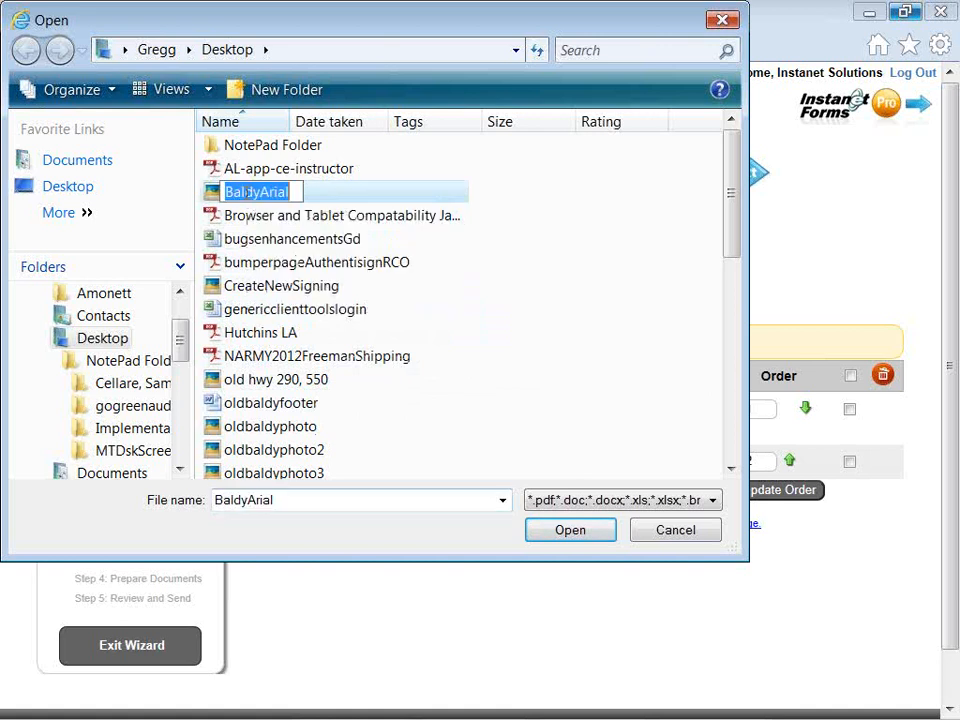
pyautogui.click(215, 194)
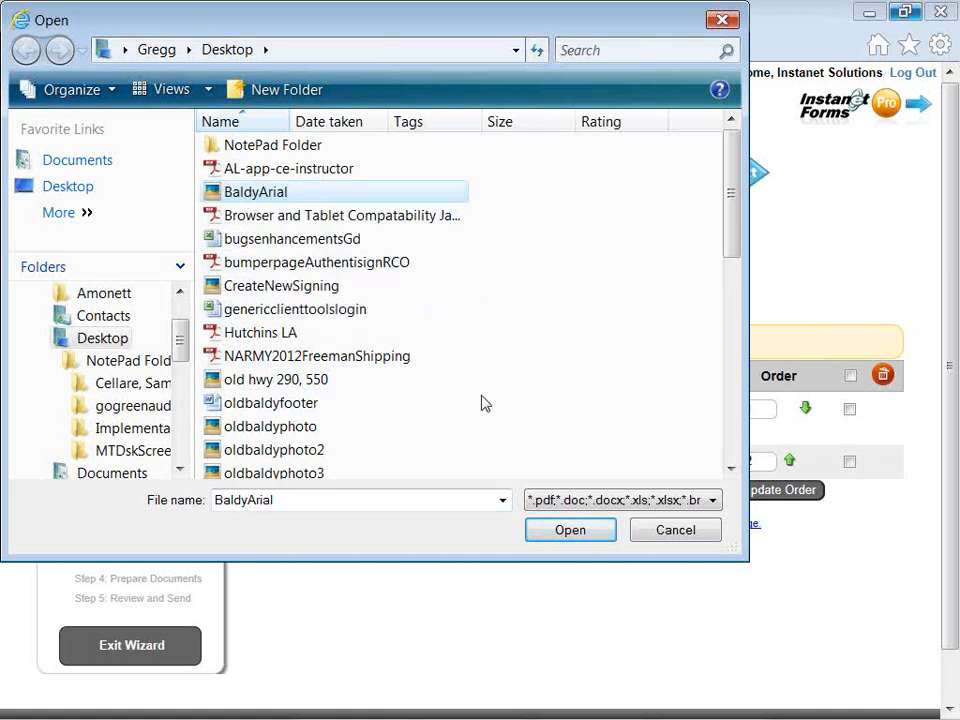
pyautogui.click(546, 536)
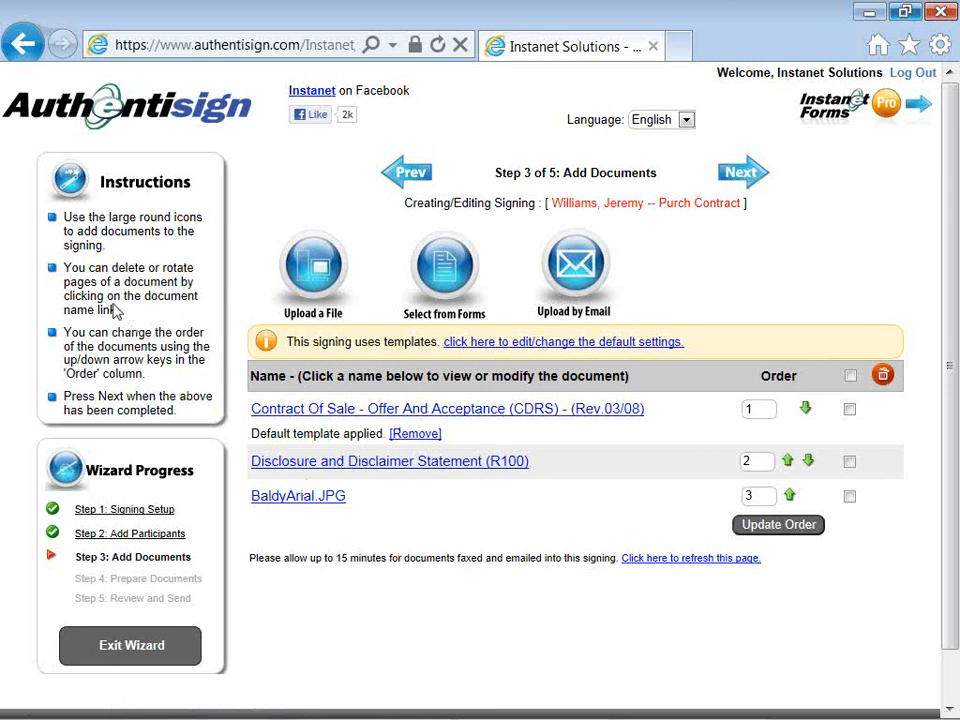
# Step: Preview the uploaded BaldyArial.JPG, close the preview, and continue to Prepare Documents
pyautogui.moveTo(118, 312); pyautogui.dragTo(63, 268)
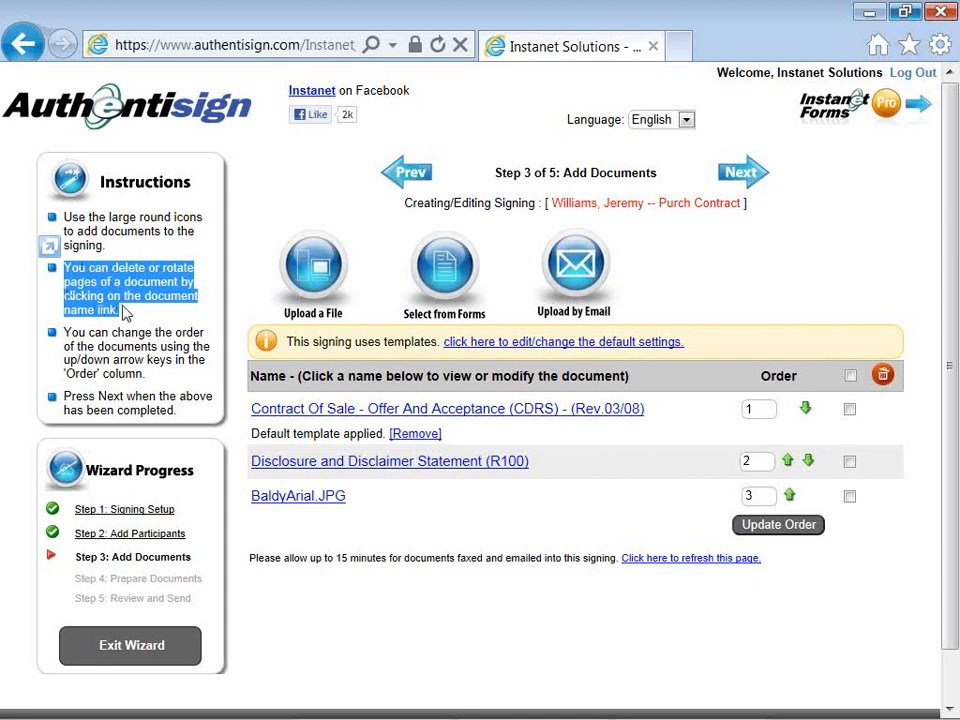
pyautogui.click(305, 497)
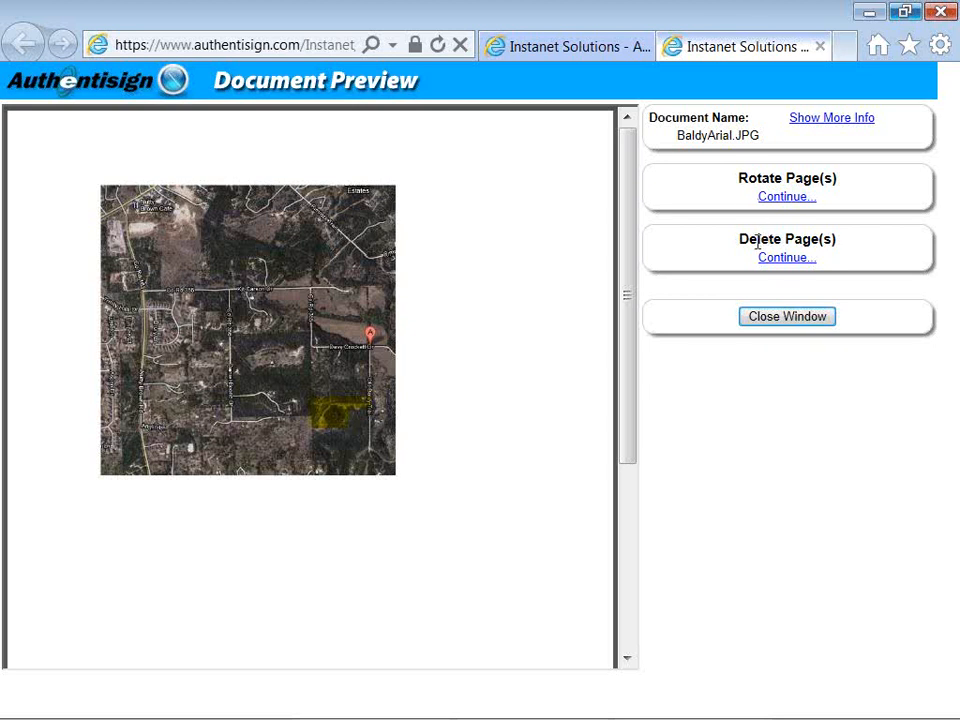
pyautogui.click(767, 318)
pyautogui.click(557, 465)
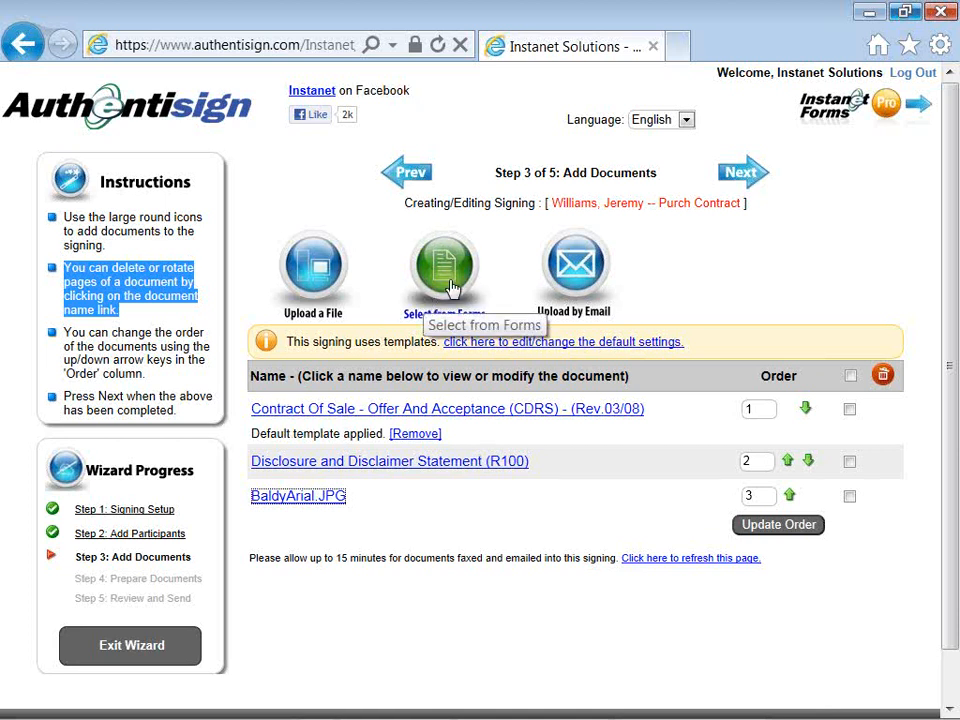
pyautogui.click(735, 178)
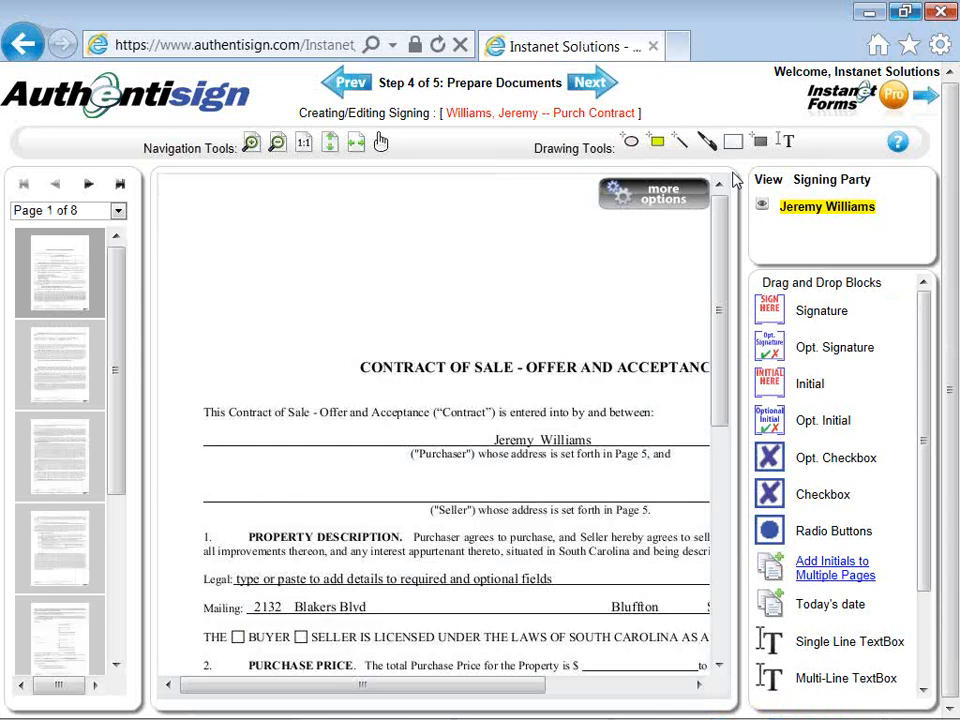
# Step: Open the extra document options and fit the Contract Of Sale page to the viewer width
pyautogui.click(665, 190)
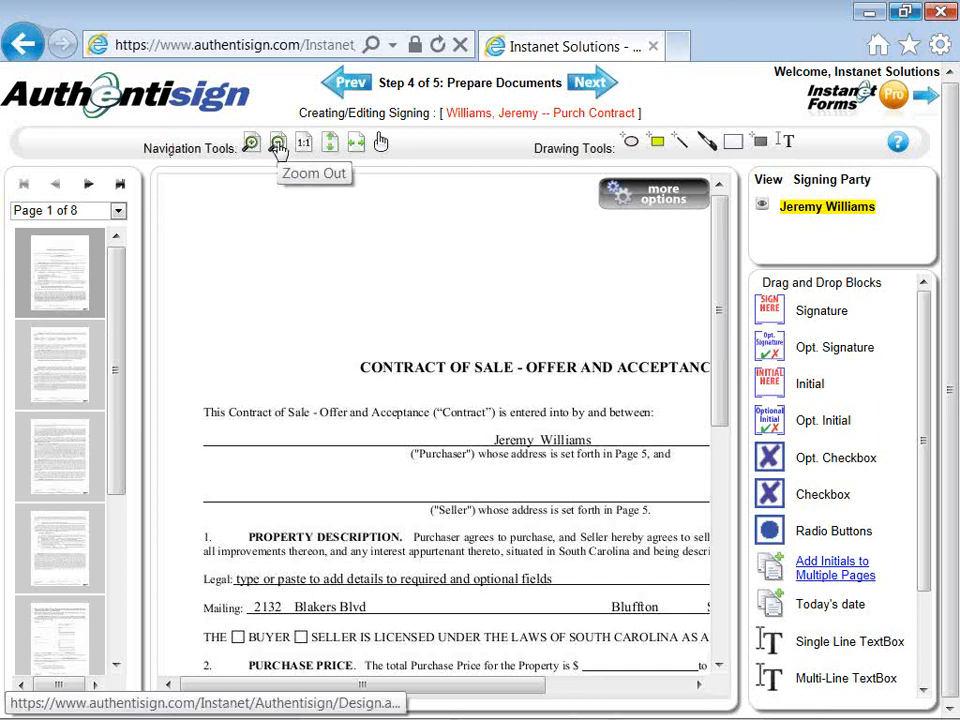
pyautogui.click(355, 145)
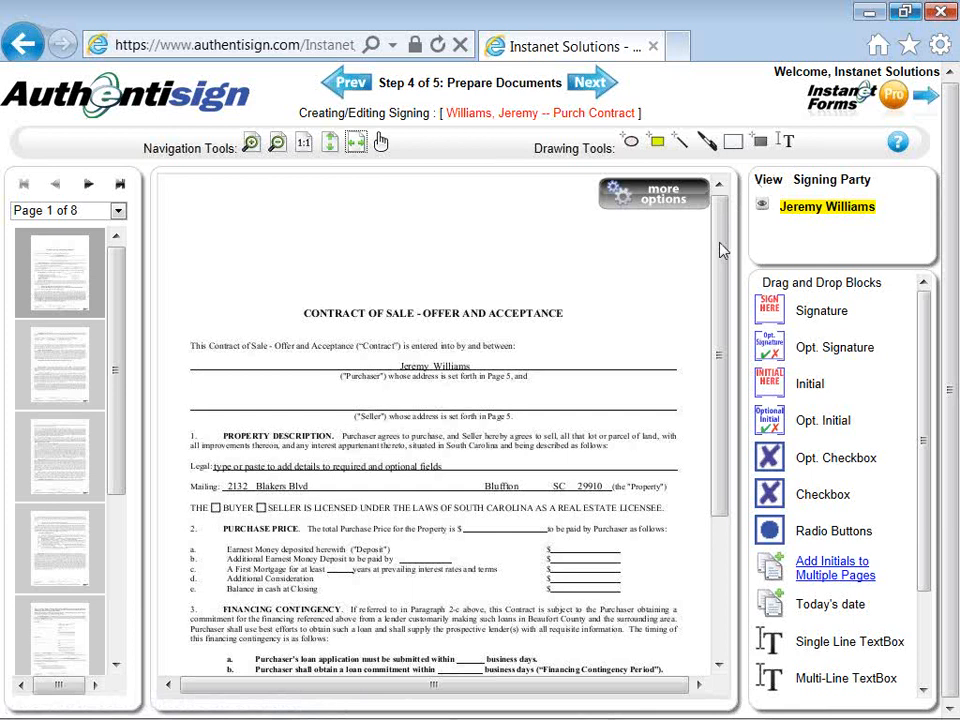
pyautogui.moveTo(720, 250); pyautogui.dragTo(722, 413)
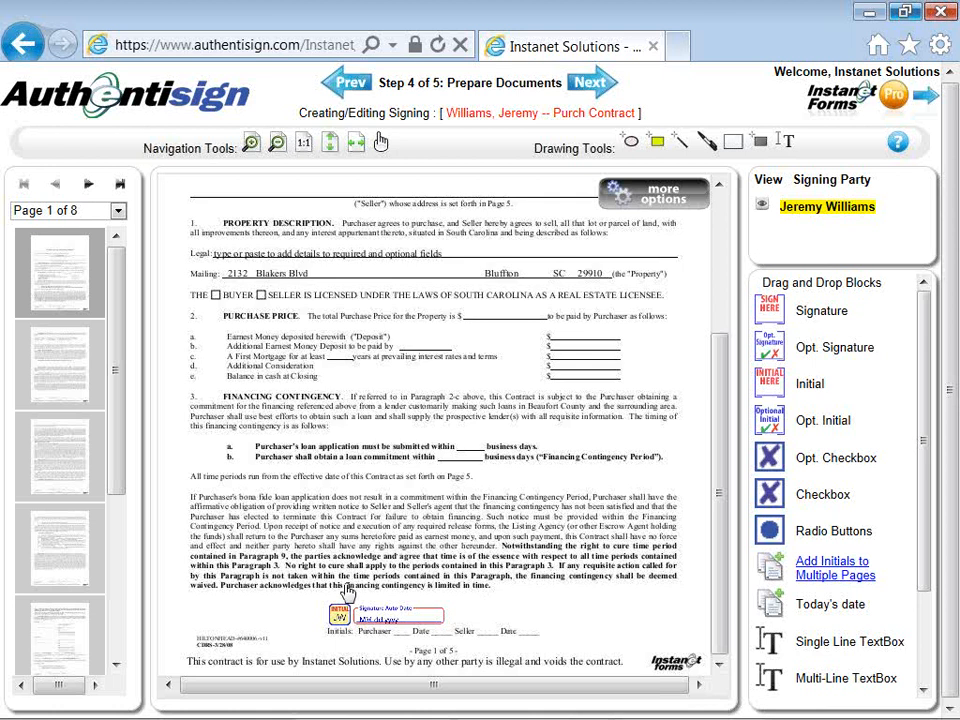
# Step: Use the page thumbnails to reach page 5 and scroll to the purchaser's signature area
pyautogui.click(65, 372)
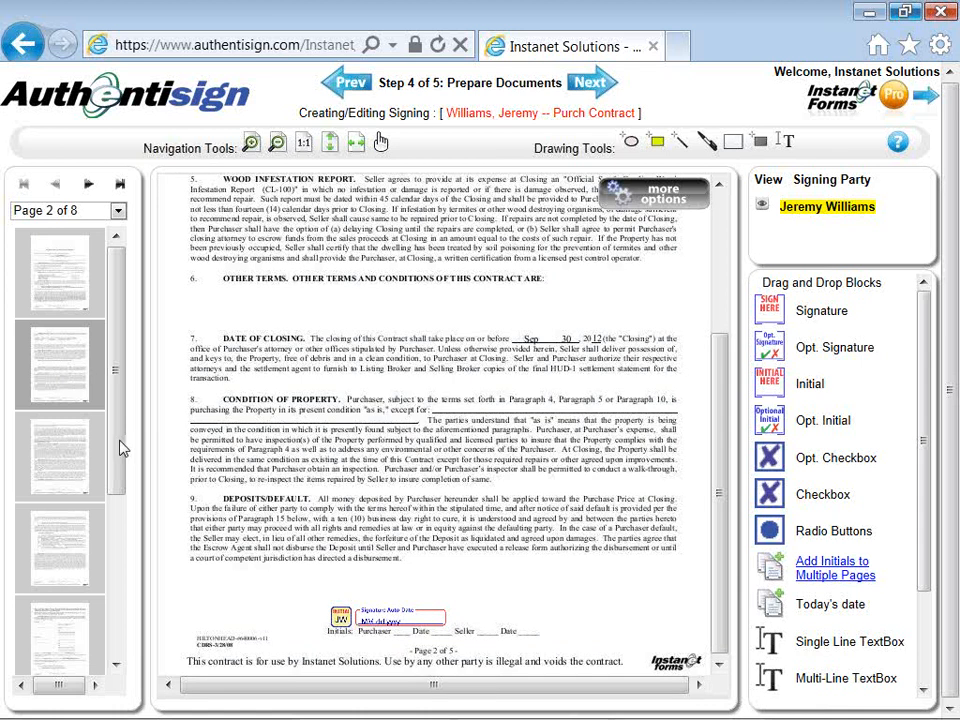
pyautogui.moveTo(119, 446); pyautogui.dragTo(115, 523)
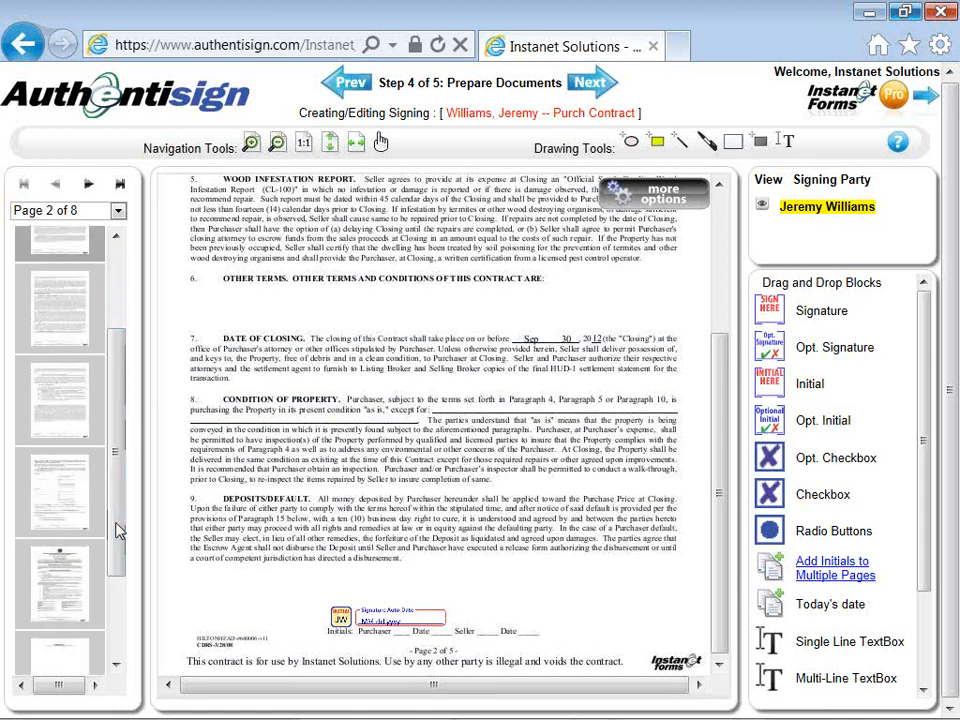
pyautogui.click(62, 494)
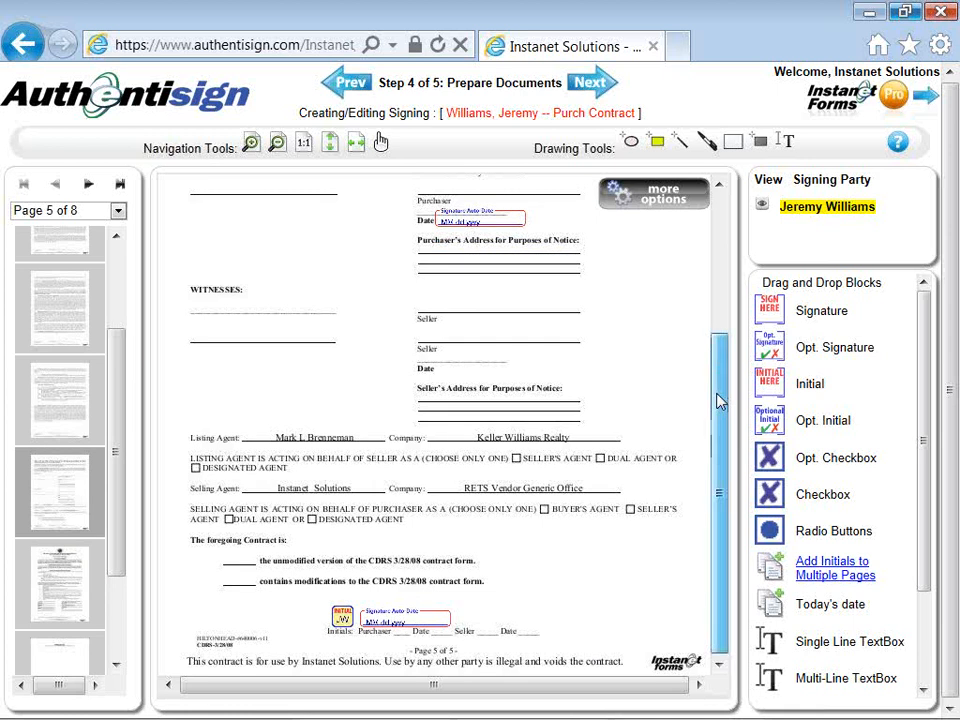
pyautogui.moveTo(717, 400); pyautogui.dragTo(719, 327)
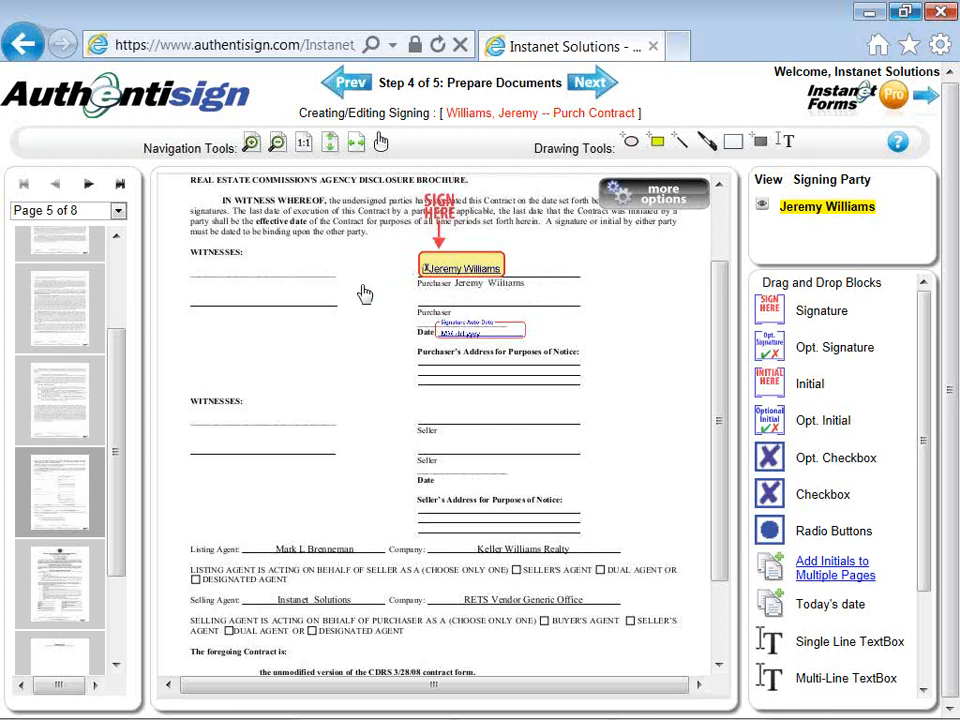
# Step: Nudge the buyer's SIGN HERE block onto the Purchaser line on page 5 and check its options
pyautogui.click(458, 238)
pyautogui.moveTo(458, 238)
pyautogui.mouseDown()
pyautogui.moveTo(465, 225)
pyautogui.moveTo(477, 228)
pyautogui.moveTo(456, 242)
pyautogui.mouseUp()
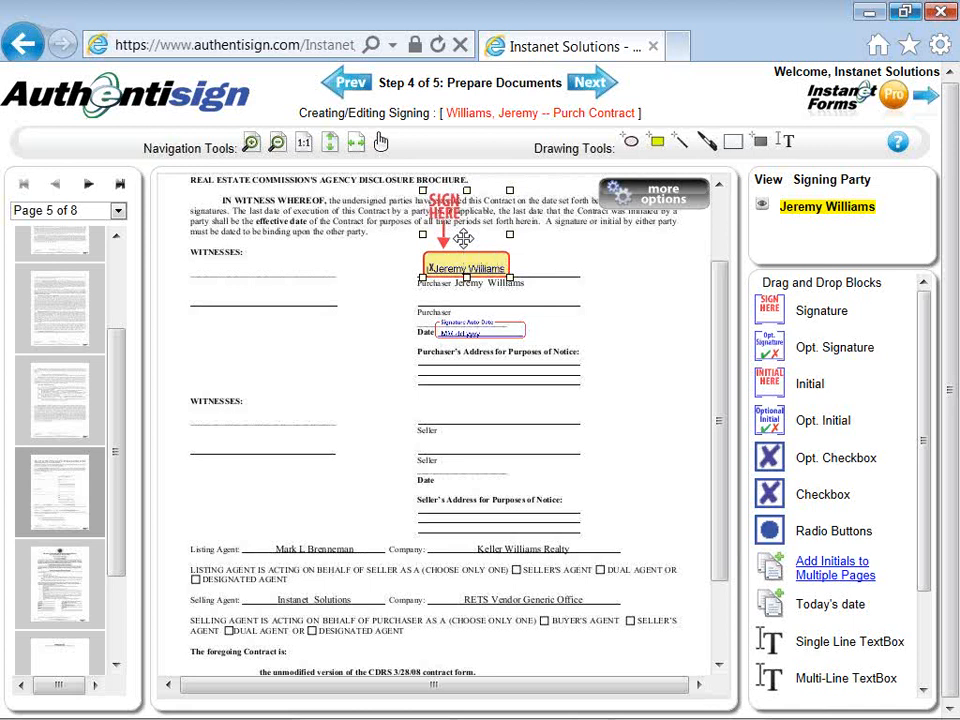
pyautogui.rightClick(462, 238)
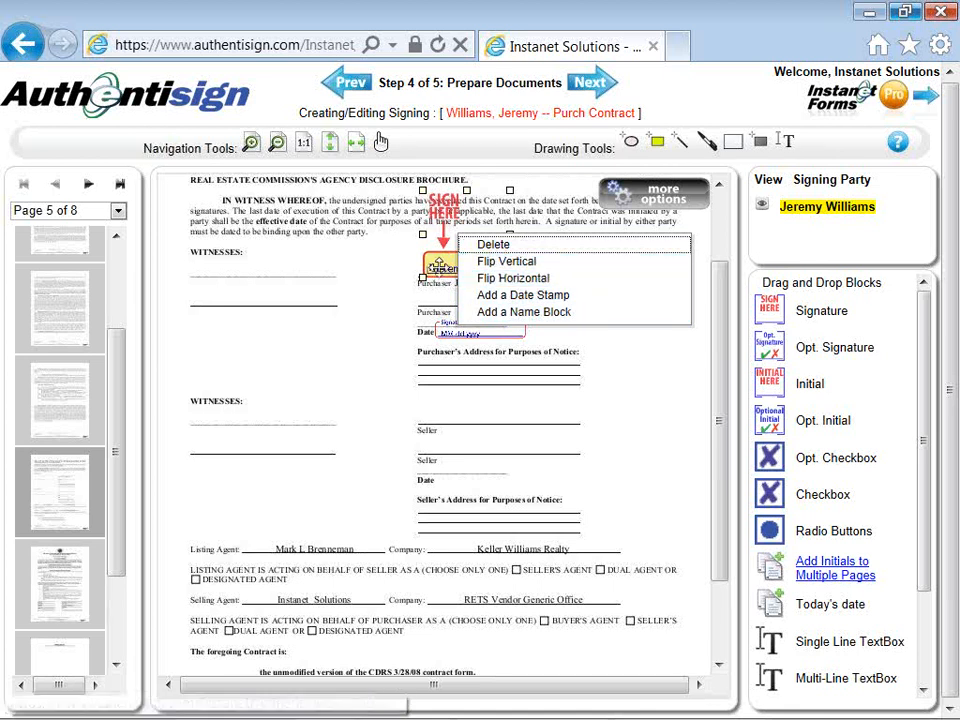
pyautogui.click(385, 272)
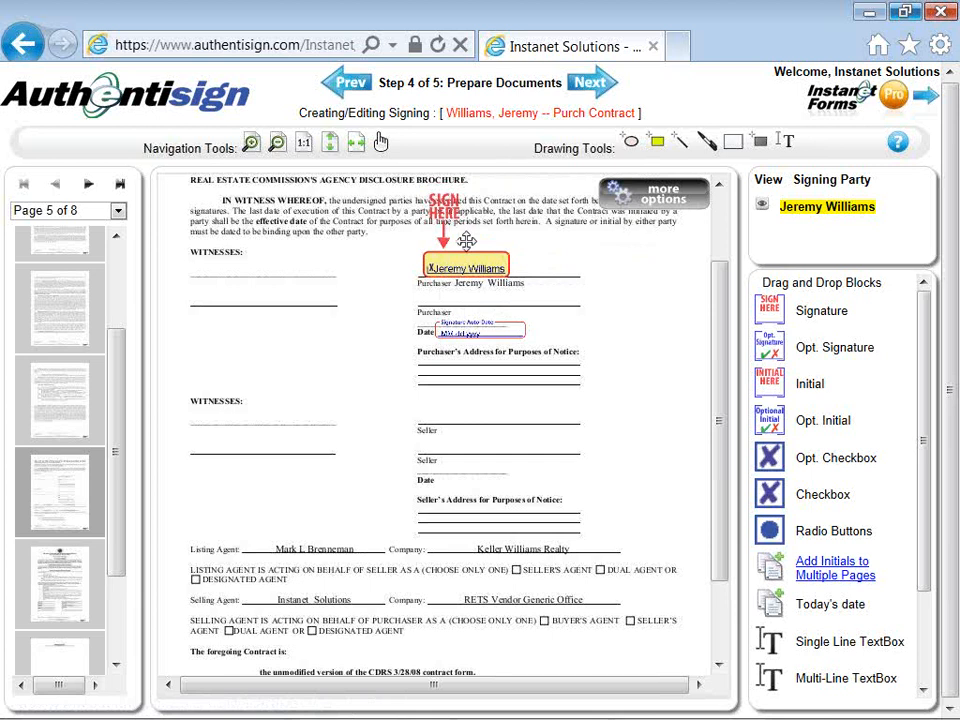
# Step: Move the purchaser's date field up between the Purchaser line and the Date label
pyautogui.rightClick(466, 240)
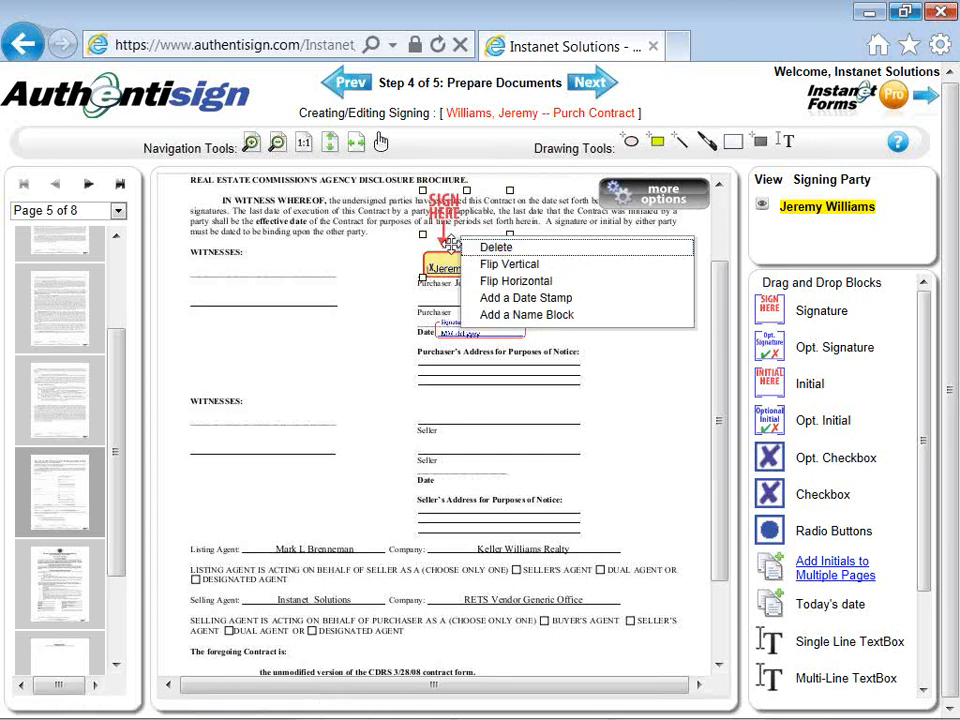
pyautogui.click(405, 276)
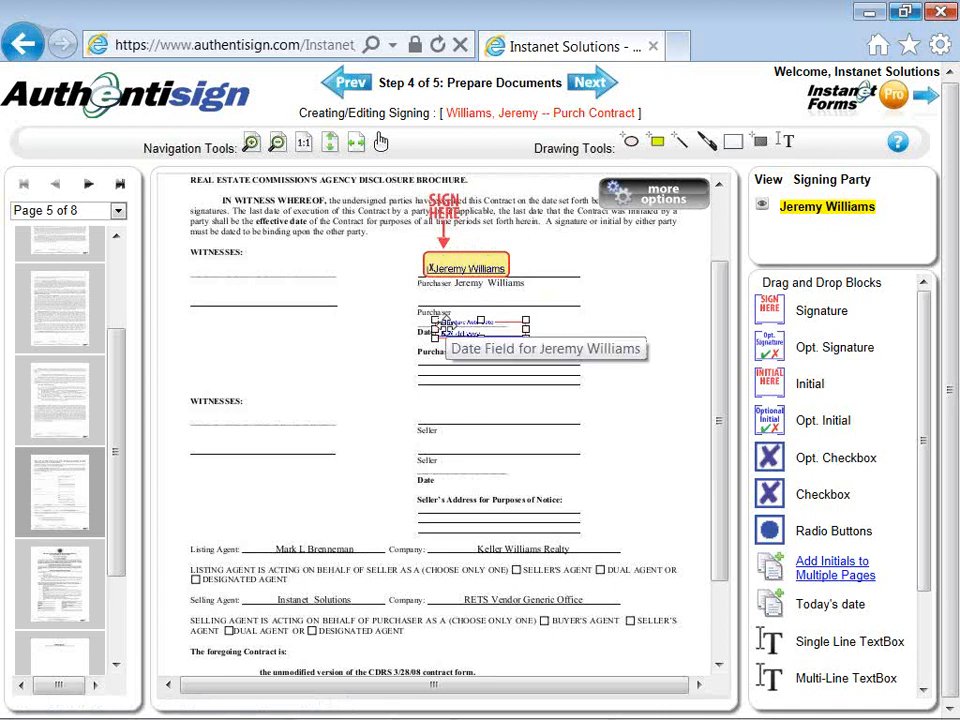
pyautogui.moveTo(446, 325)
pyautogui.mouseDown()
pyautogui.moveTo(442, 313)
pyautogui.moveTo(459, 319)
pyautogui.mouseUp()
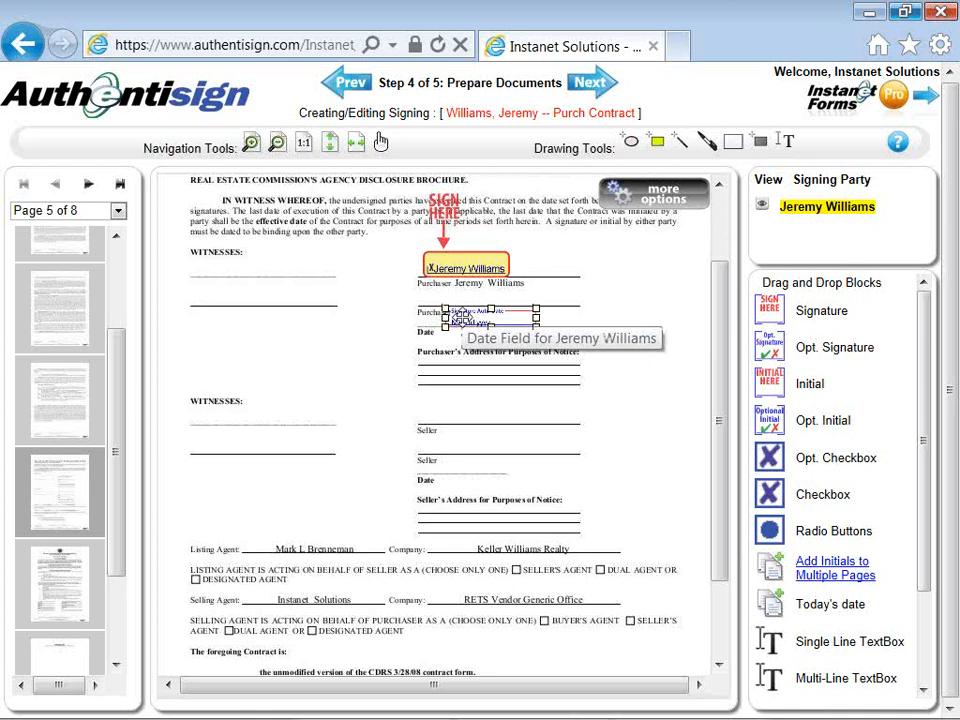
pyautogui.rightClick(459, 319)
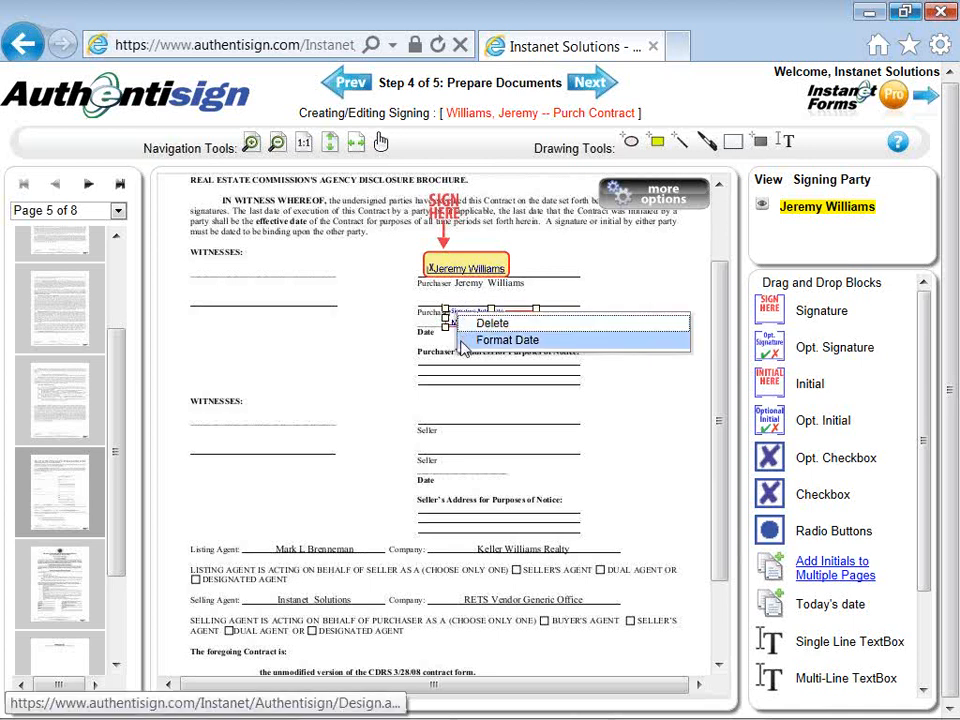
pyautogui.click(412, 380)
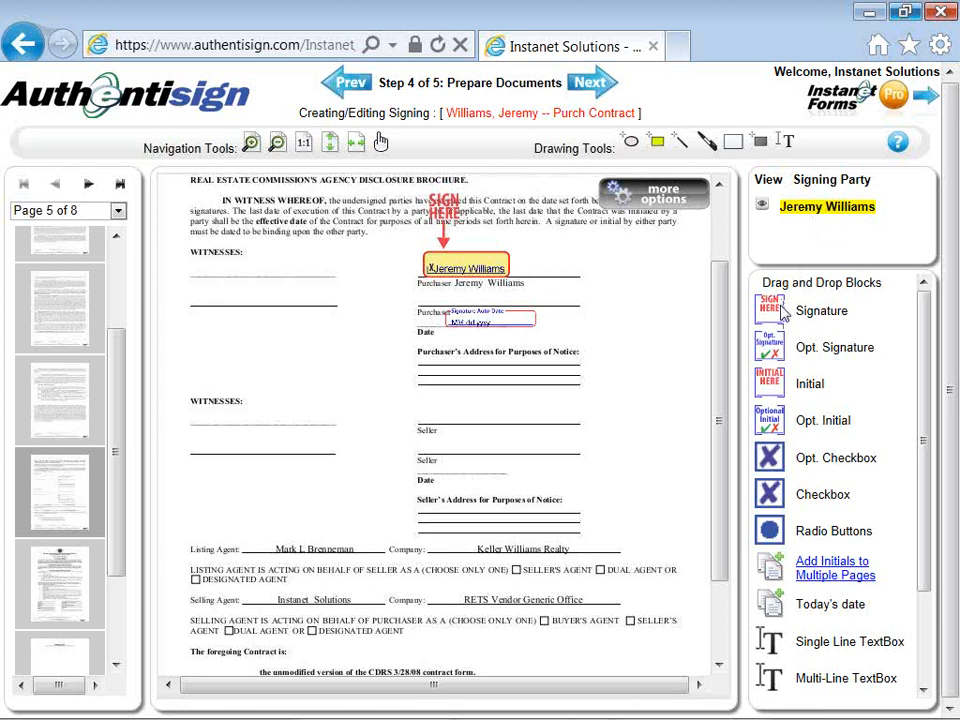
# Step: Place a signing-party Signature block on the witness line under the second WITNESSES heading
pyautogui.moveTo(782, 315)
pyautogui.mouseDown()
pyautogui.moveTo(604, 295)
pyautogui.moveTo(508, 300)
pyautogui.moveTo(388, 344)
pyautogui.moveTo(214, 343)
pyautogui.moveTo(191, 365)
pyautogui.moveTo(220, 390)
pyautogui.mouseUp()
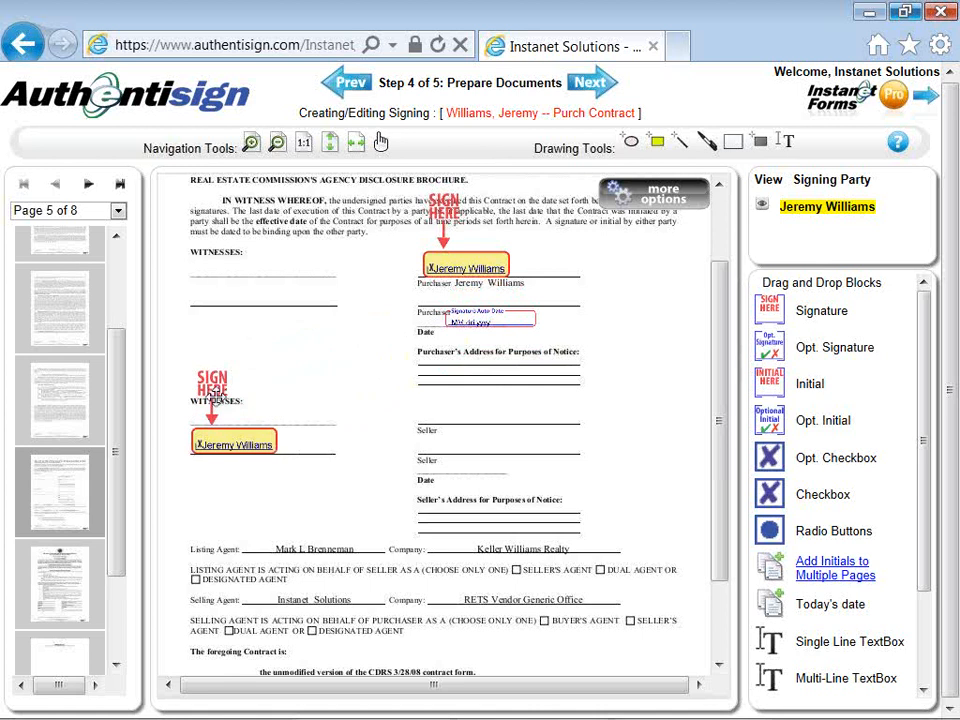
pyautogui.rightClick(214, 393)
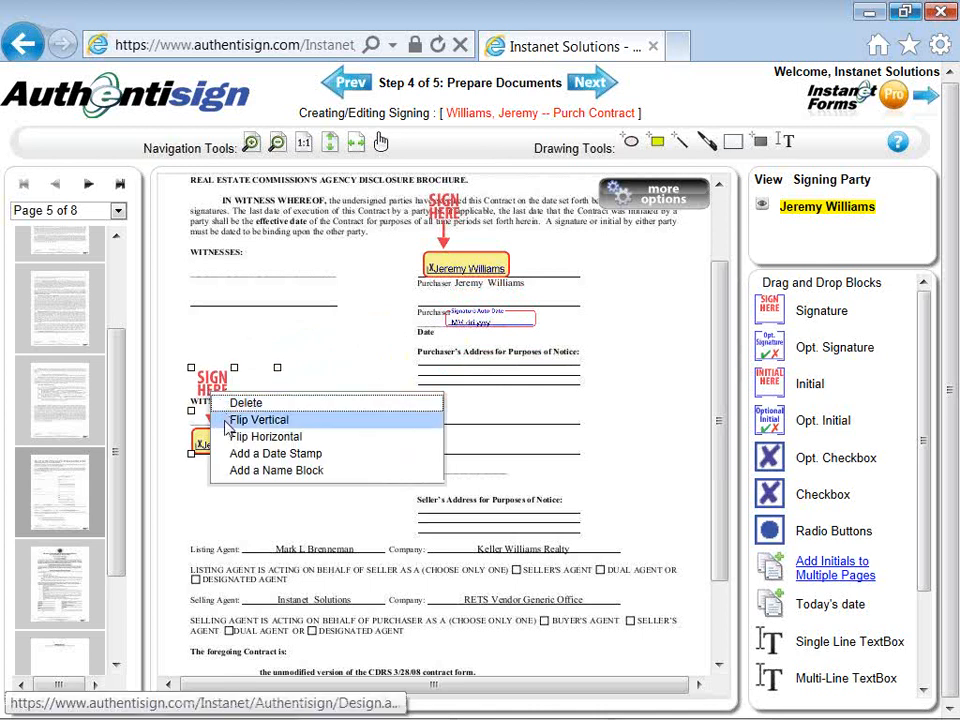
# Step: Add a date stamp beside the lower Sign Here block on page 5
pyautogui.click(228, 455)
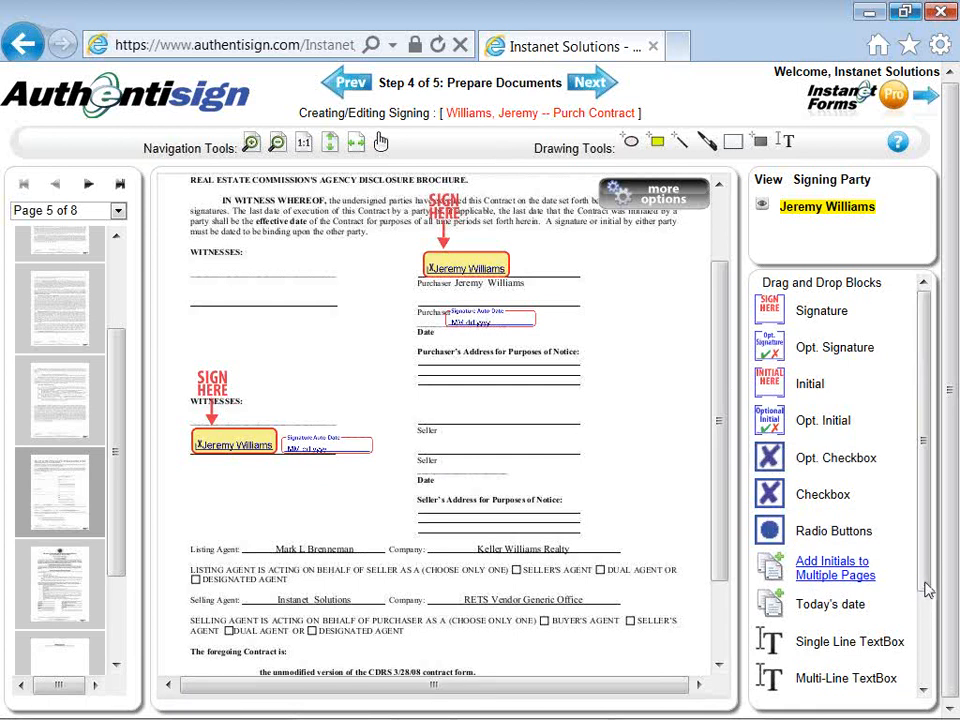
pyautogui.moveTo(926, 594); pyautogui.dragTo(926, 660)
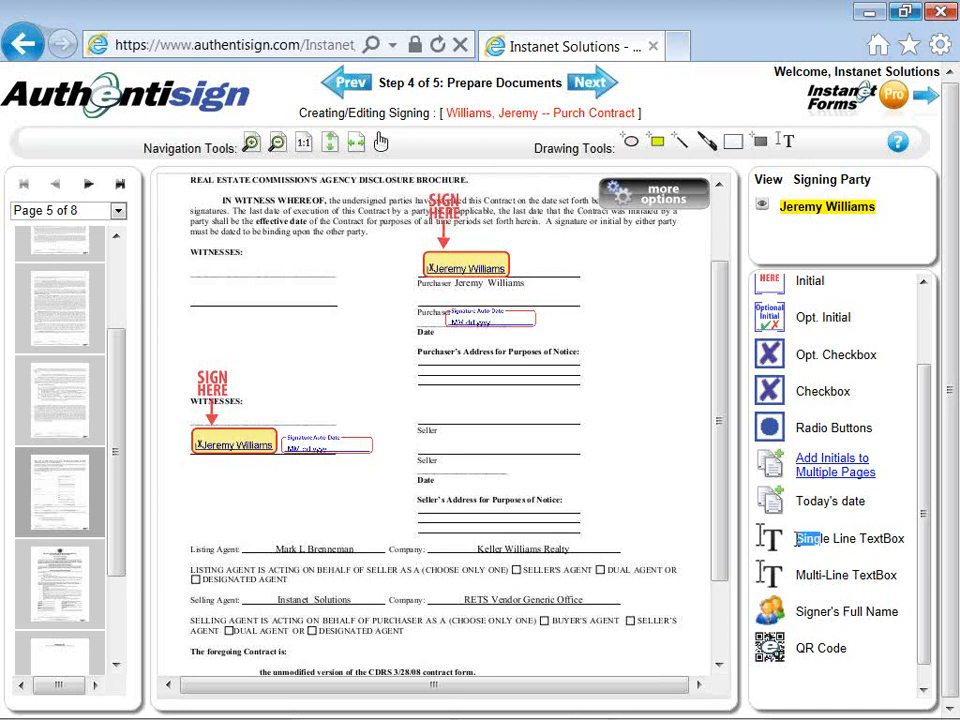
# Step: Place a single-line textbox on page 5 named Description, limited to 50 characters, signer-required
pyautogui.doubleClick(817, 540)
pyautogui.moveTo(775, 542); pyautogui.dragTo(207, 345)
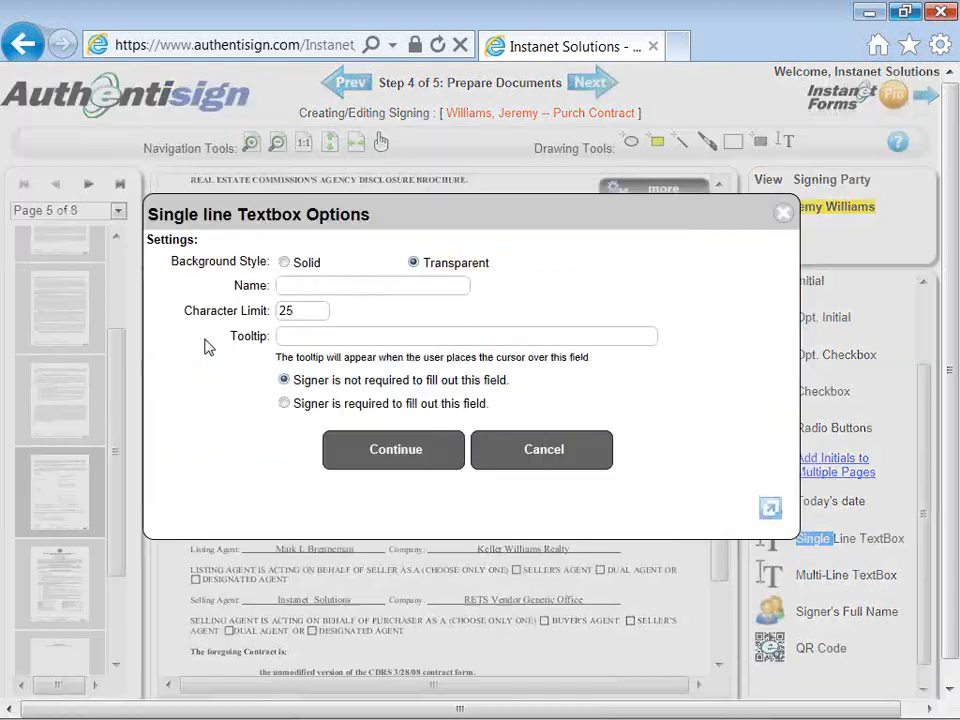
pyautogui.click(303, 285)
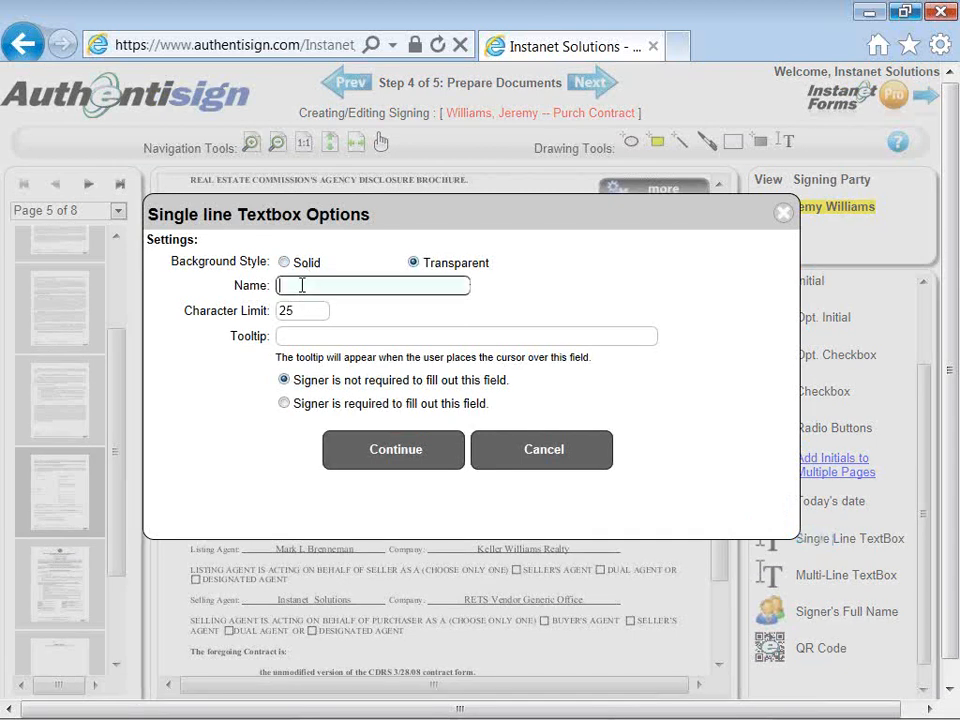
pyautogui.write('Descrioption')
pyautogui.click(316, 287)
pyautogui.press('BackSpace')
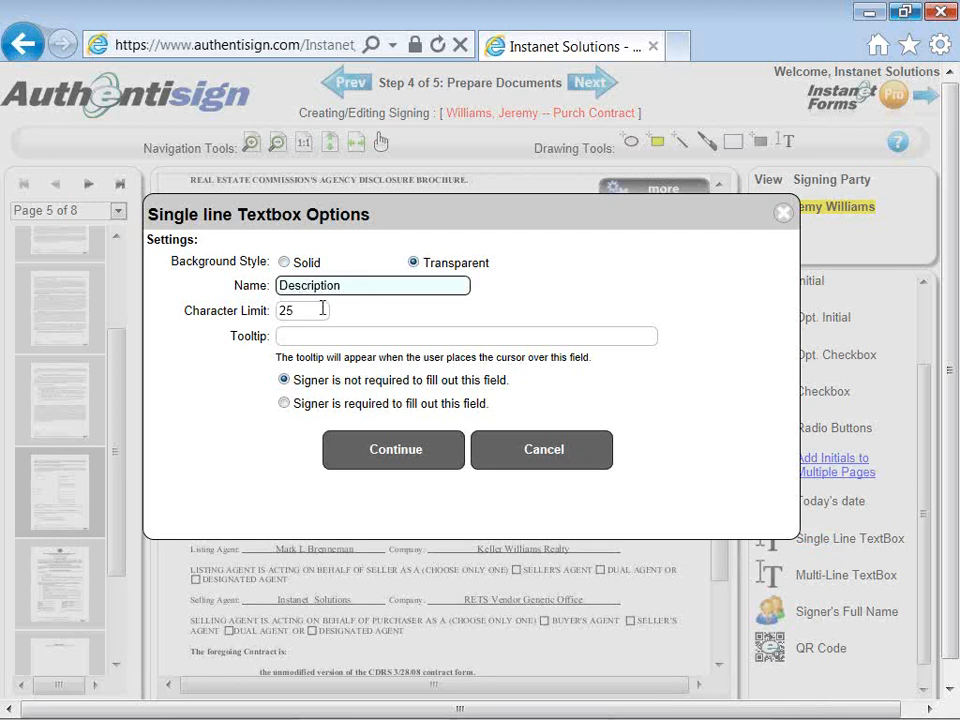
pyautogui.click(322, 310)
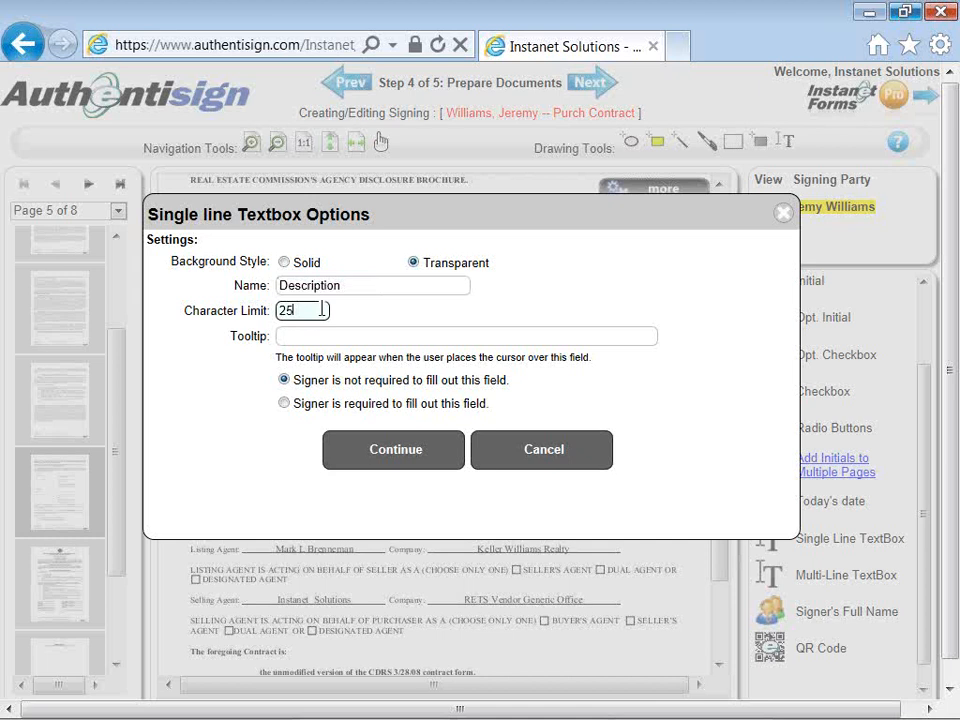
pyautogui.press('BackSpace')
pyautogui.press('BackSpace')
pyautogui.write('50')
pyautogui.click(284, 404)
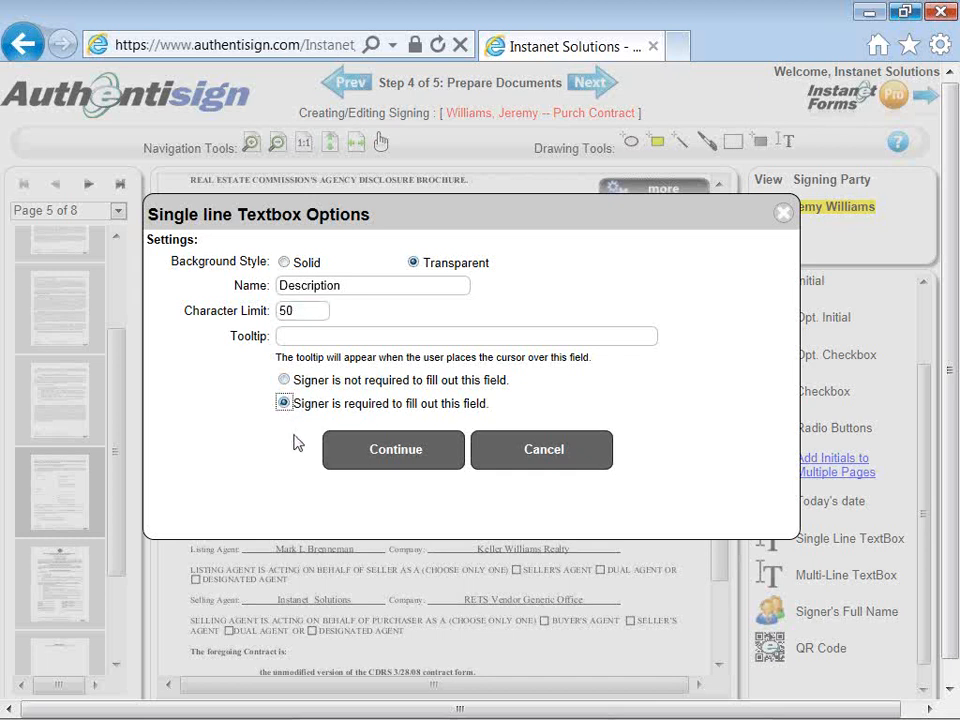
pyautogui.click(361, 452)
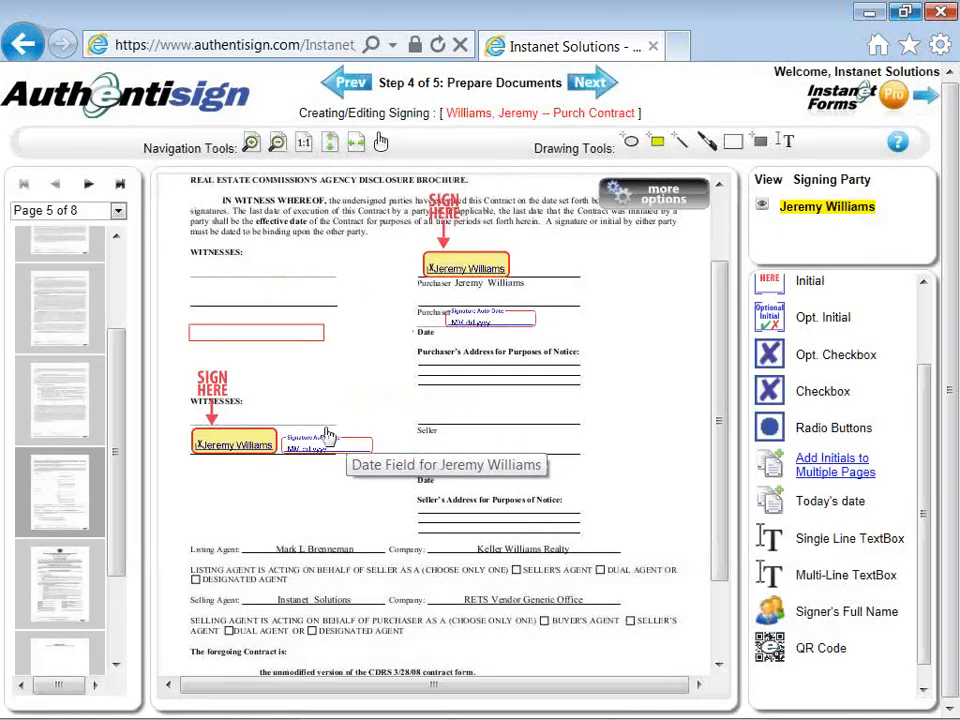
# Step: Drag the Description textbox beneath the lower signature block and its date box
pyautogui.click(245, 337)
pyautogui.moveTo(245, 337)
pyautogui.mouseDown()
pyautogui.moveTo(255, 500)
pyautogui.moveTo(257, 475)
pyautogui.mouseUp()
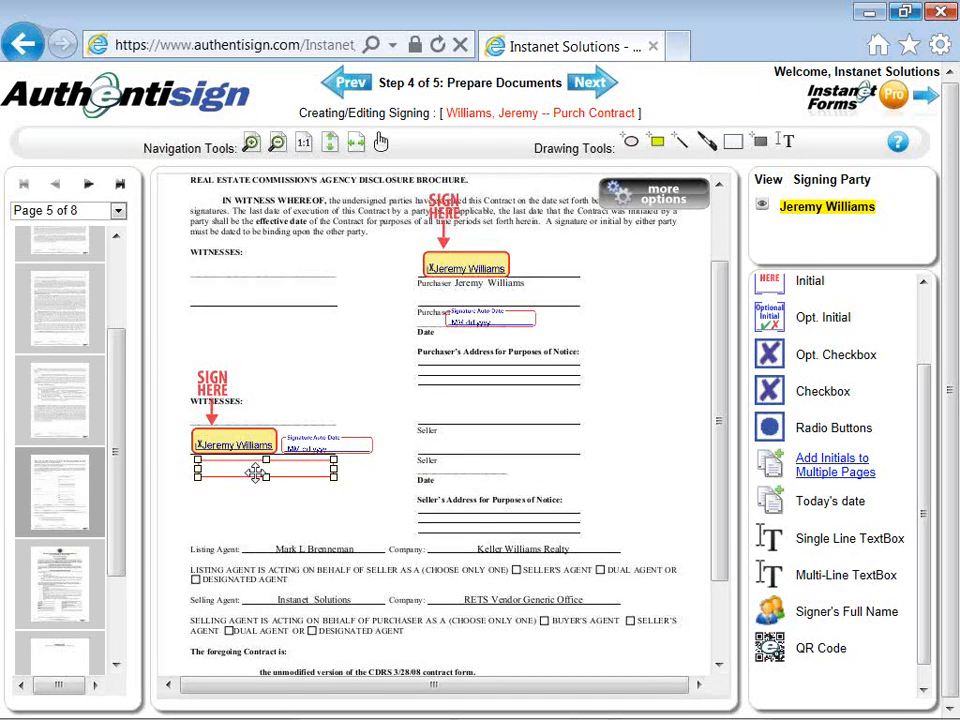
pyautogui.rightClick(255, 475)
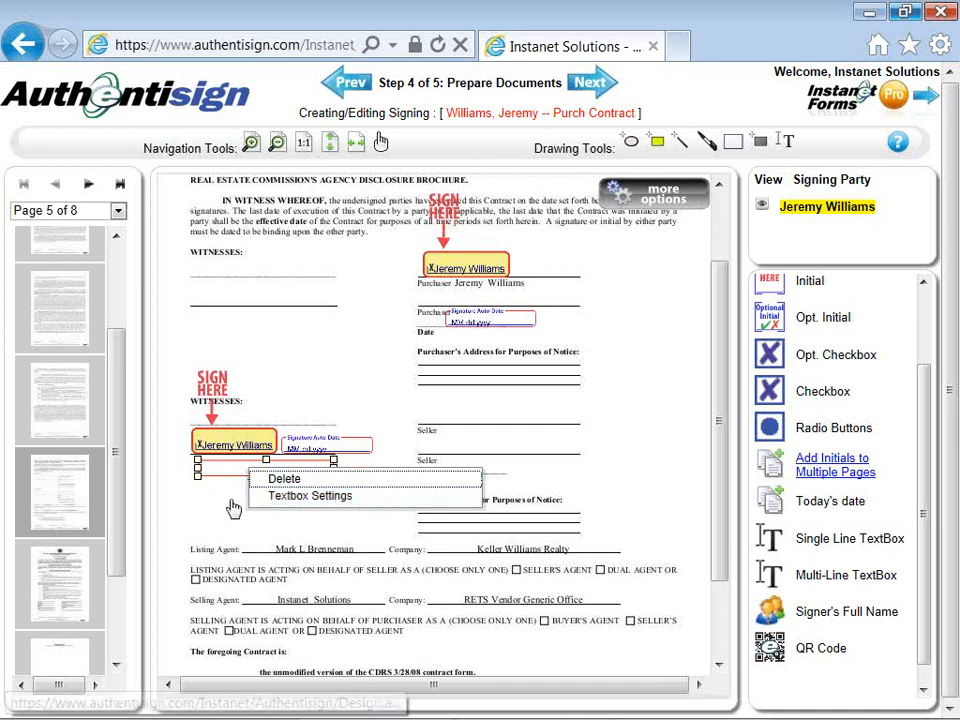
pyautogui.click(231, 508)
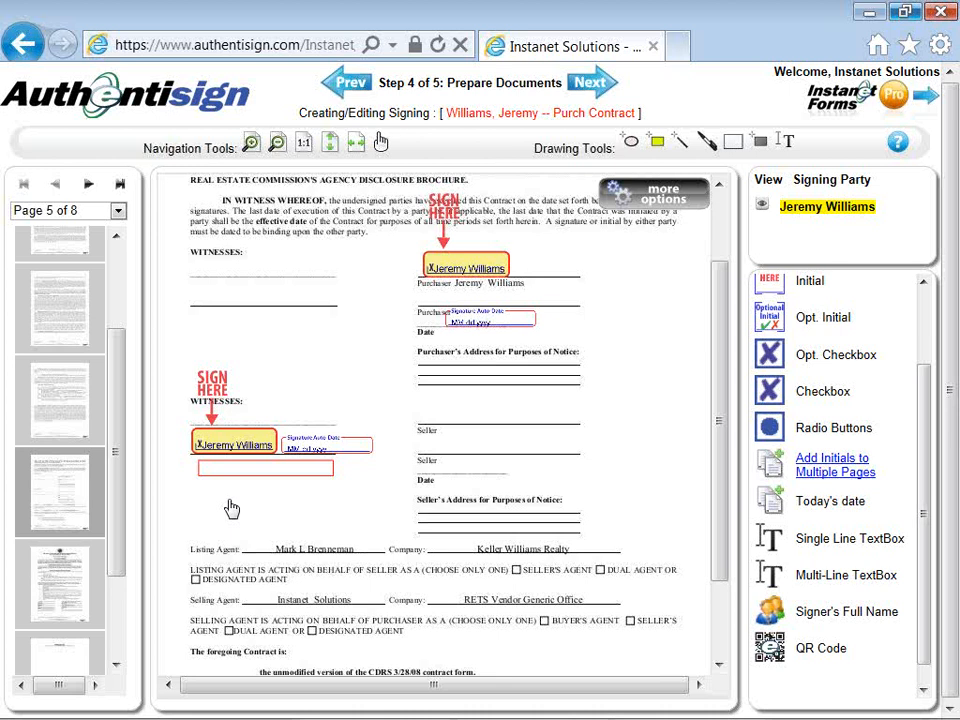
# Step: Go to page 6 and place a signature block on the Sales Agent signature line
pyautogui.click(68, 590)
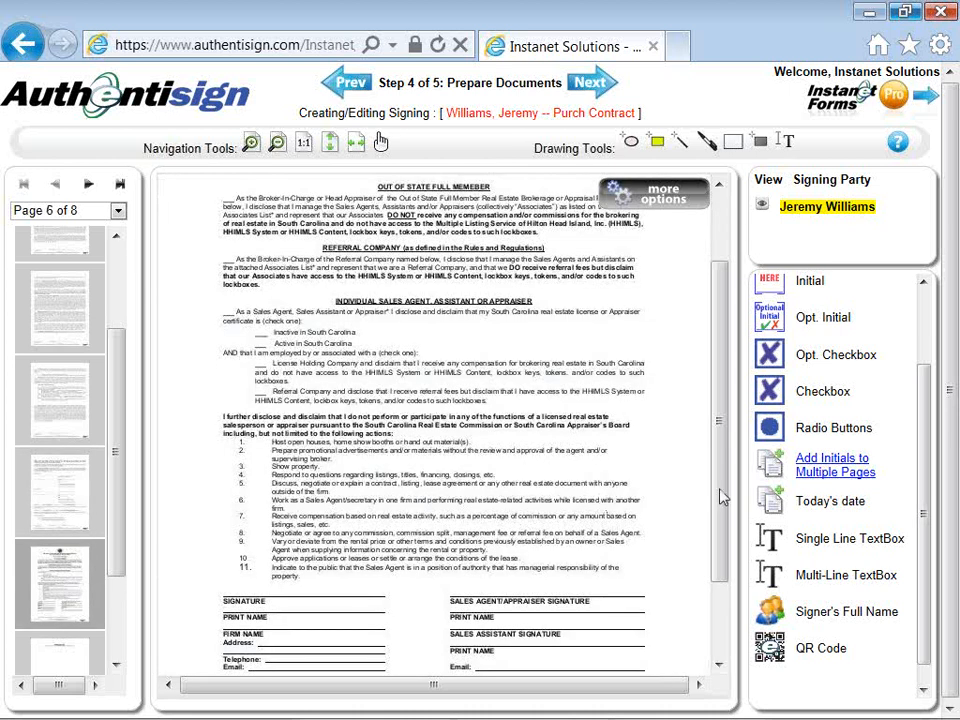
pyautogui.moveTo(722, 497); pyautogui.dragTo(727, 545)
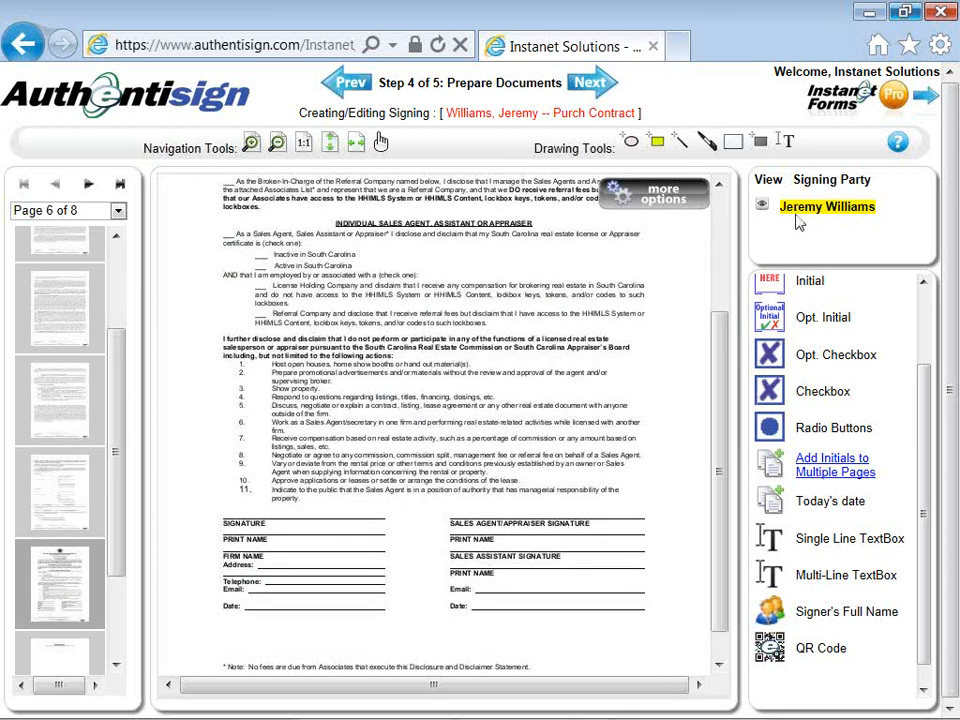
pyautogui.scroll(2, 926, 300)
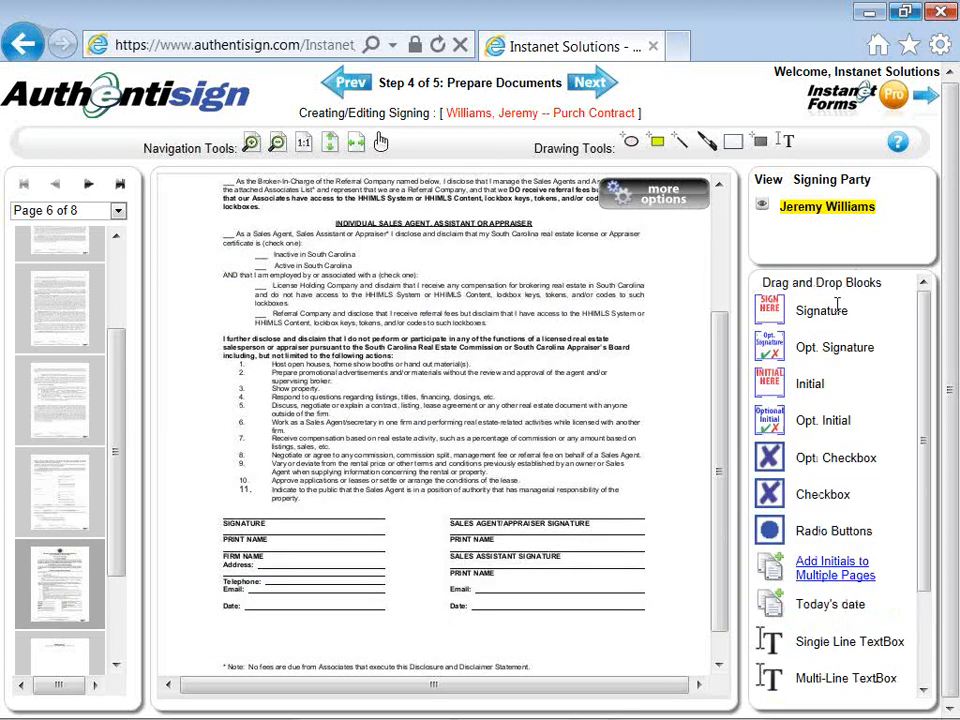
pyautogui.moveTo(838, 308)
pyautogui.mouseDown()
pyautogui.moveTo(745, 325)
pyautogui.moveTo(771, 314)
pyautogui.moveTo(773, 354)
pyautogui.moveTo(478, 455)
pyautogui.mouseUp()
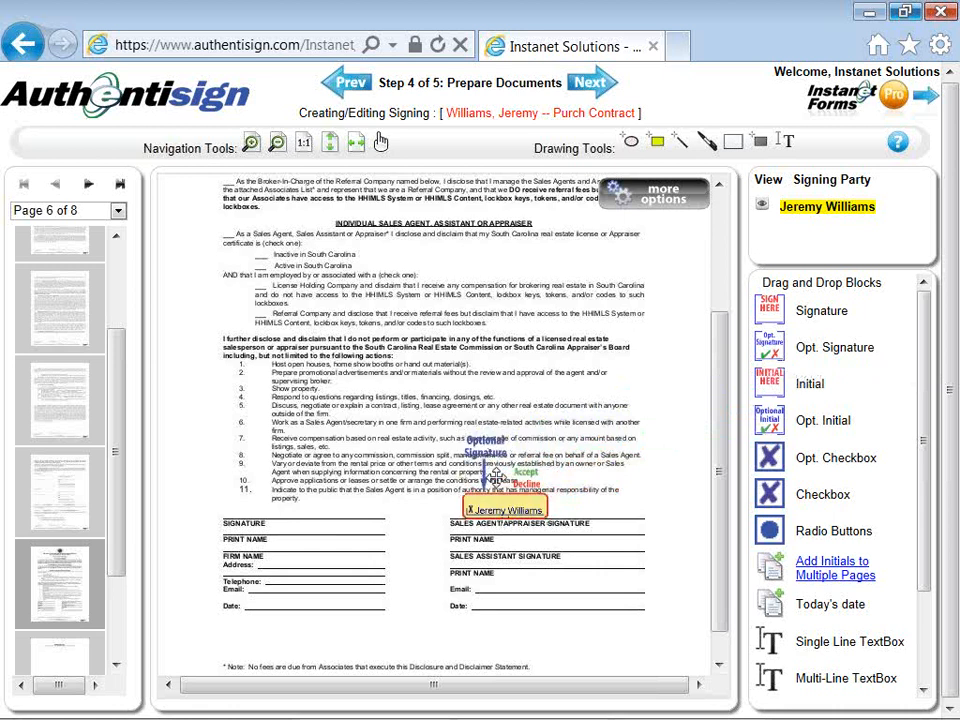
# Step: Add a date stamp to that signature and move it onto the Date line below
pyautogui.rightClick(497, 497)
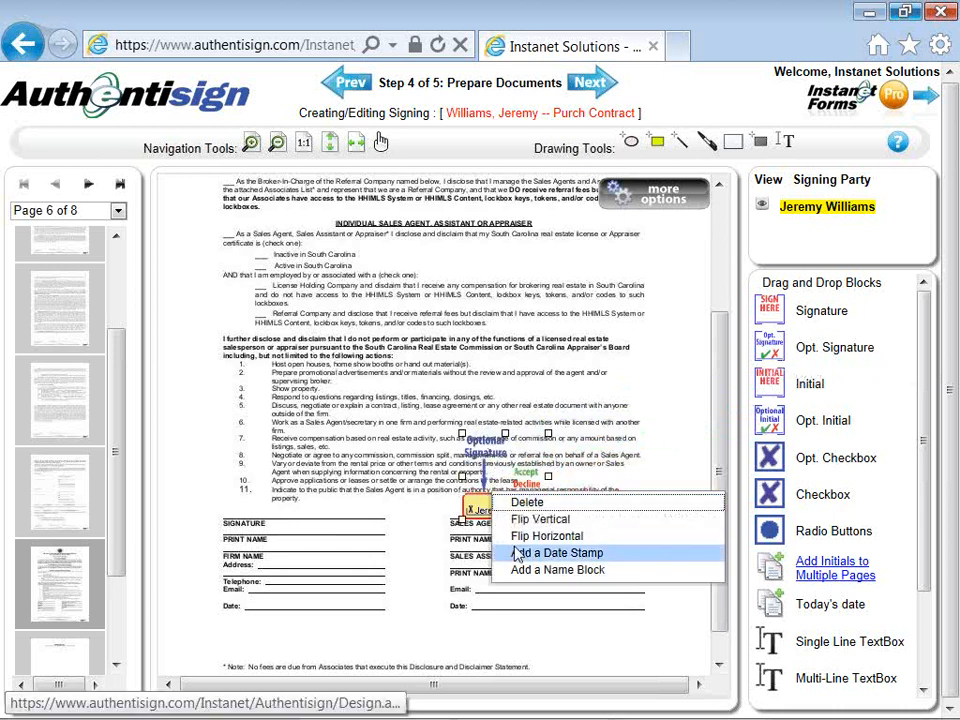
pyautogui.click(517, 553)
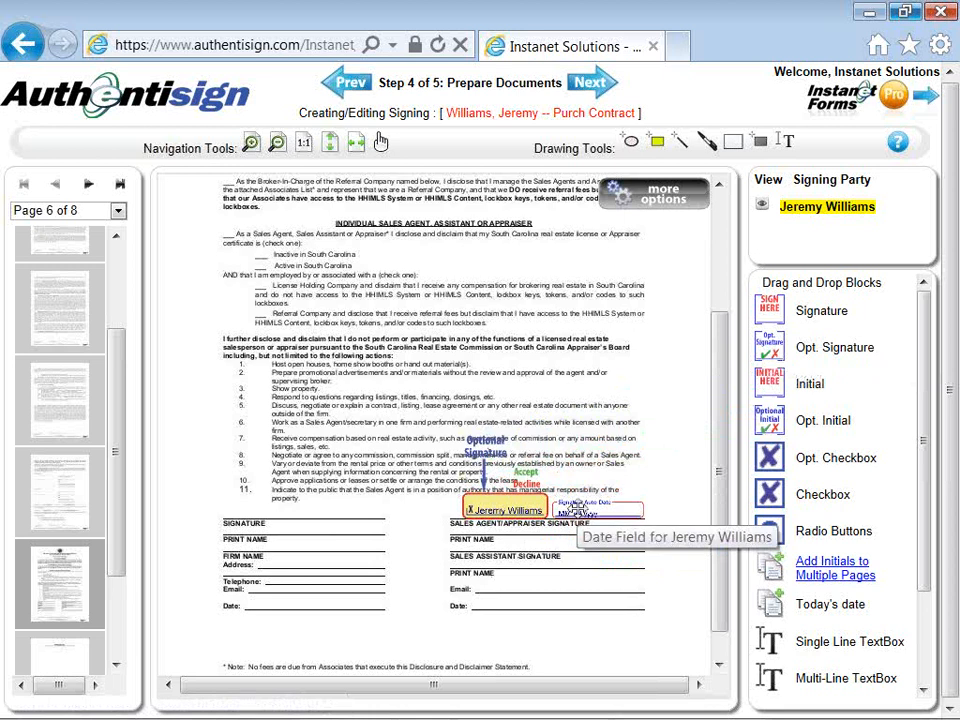
pyautogui.moveTo(576, 510)
pyautogui.mouseDown()
pyautogui.moveTo(536, 583)
pyautogui.moveTo(513, 598)
pyautogui.mouseUp()
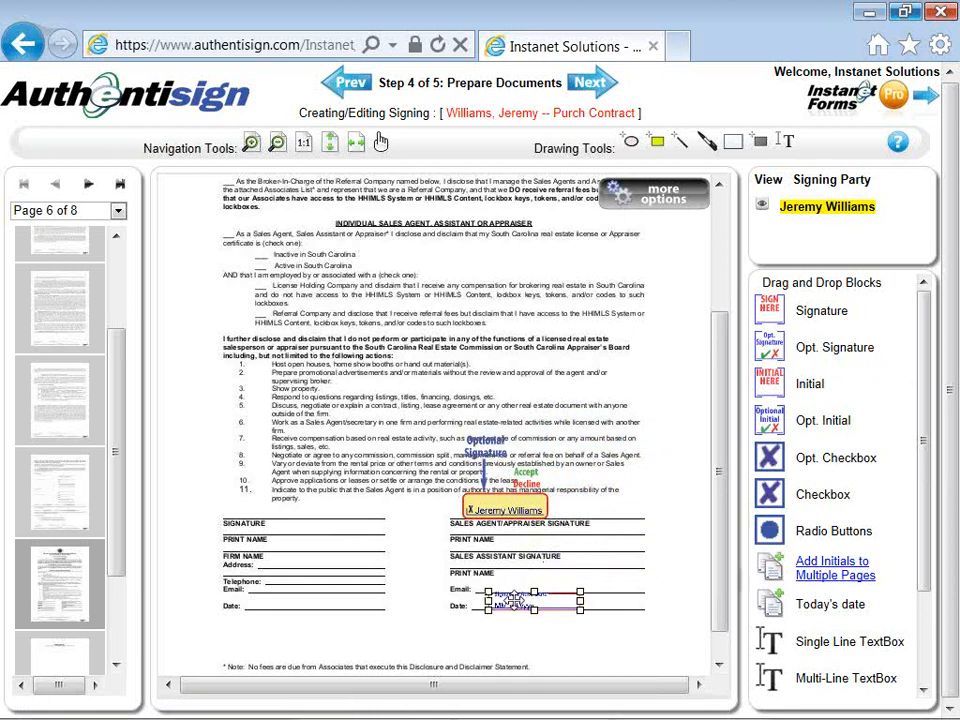
pyautogui.click(513, 635)
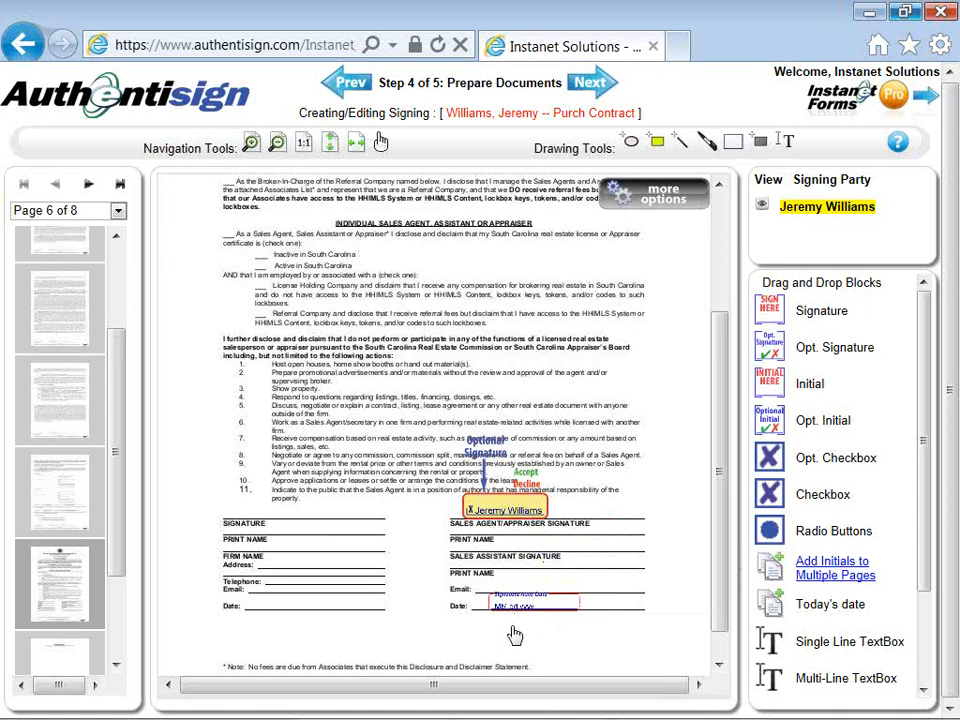
pyautogui.click(616, 196)
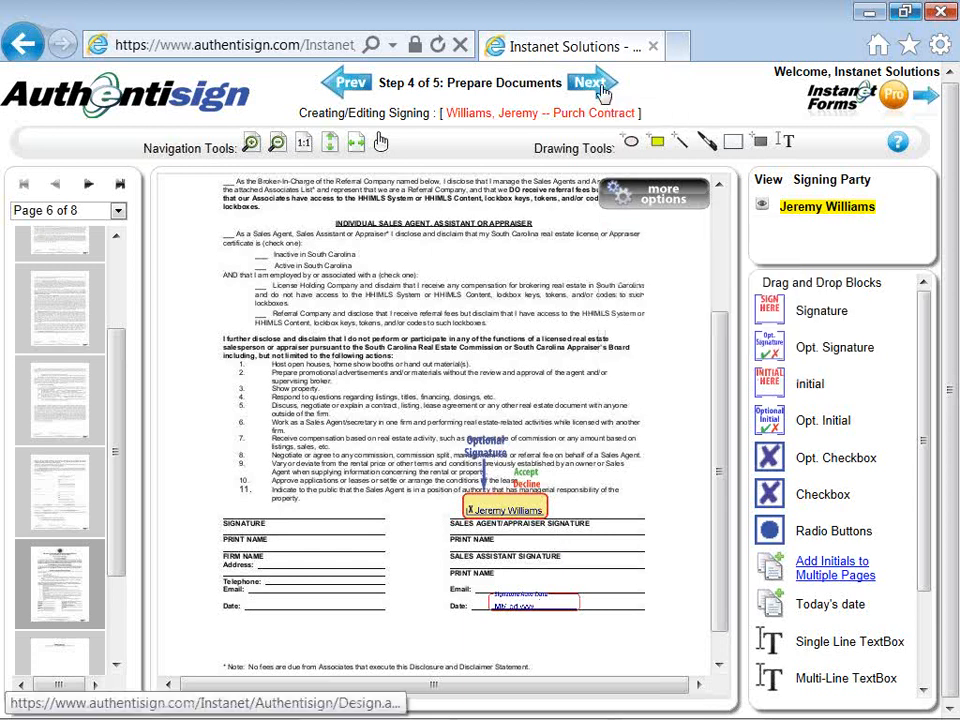
# Step: Advance to Step 5 of 5, Review and Send, and scroll through the signing summary
pyautogui.click(601, 88)
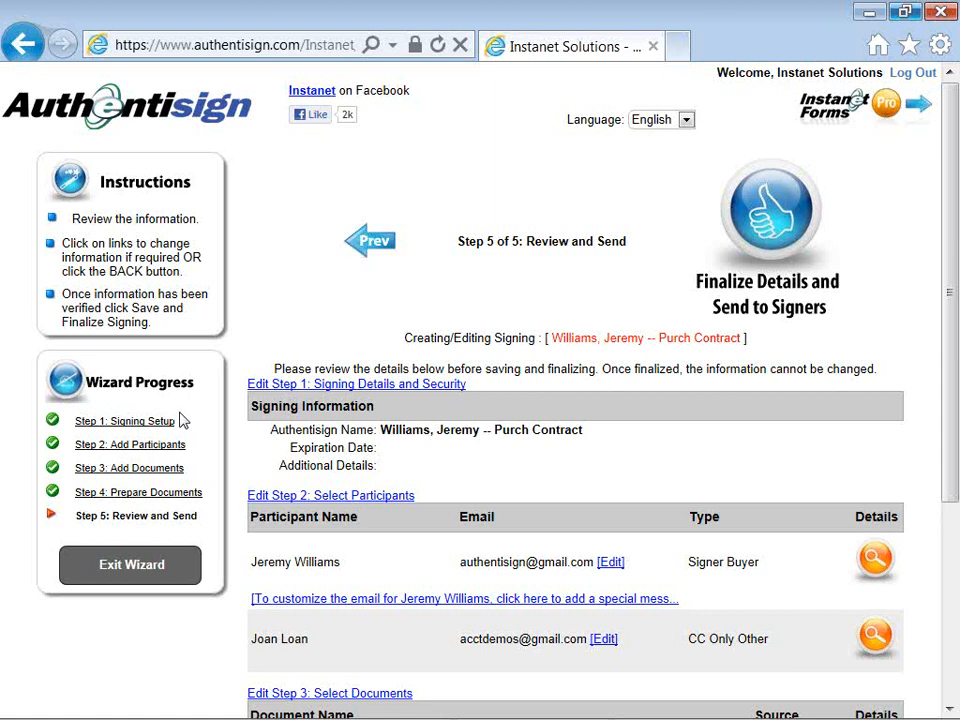
pyautogui.scroll(-1, 182, 421)
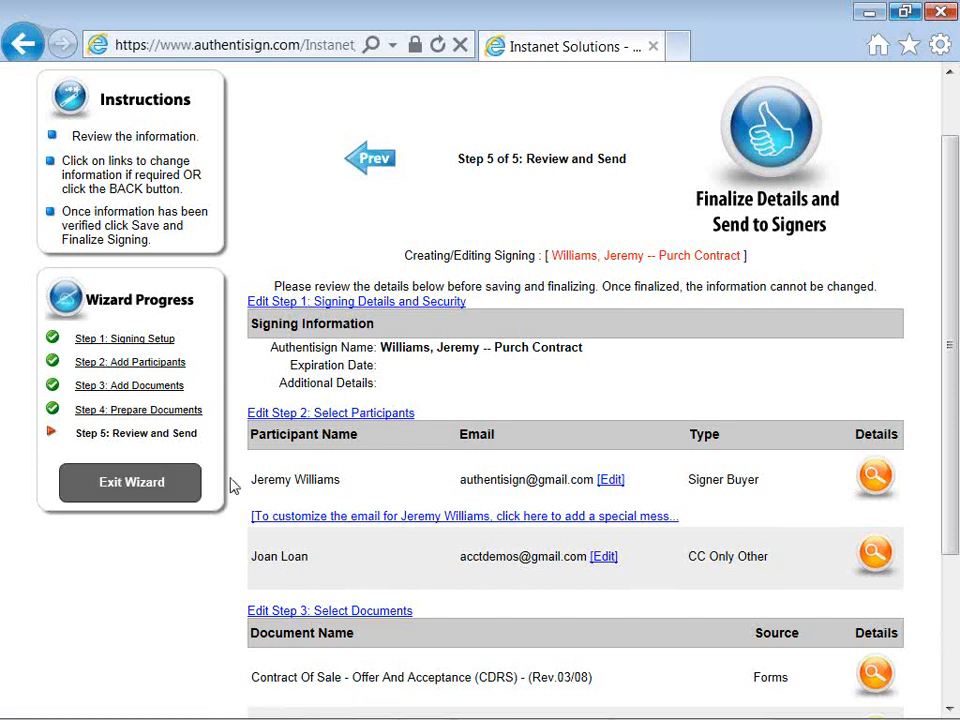
# Step: Save a custom invitation with subject 'Purchase Contract --' and message 'please review and sign or call with questions'
pyautogui.click(389, 522)
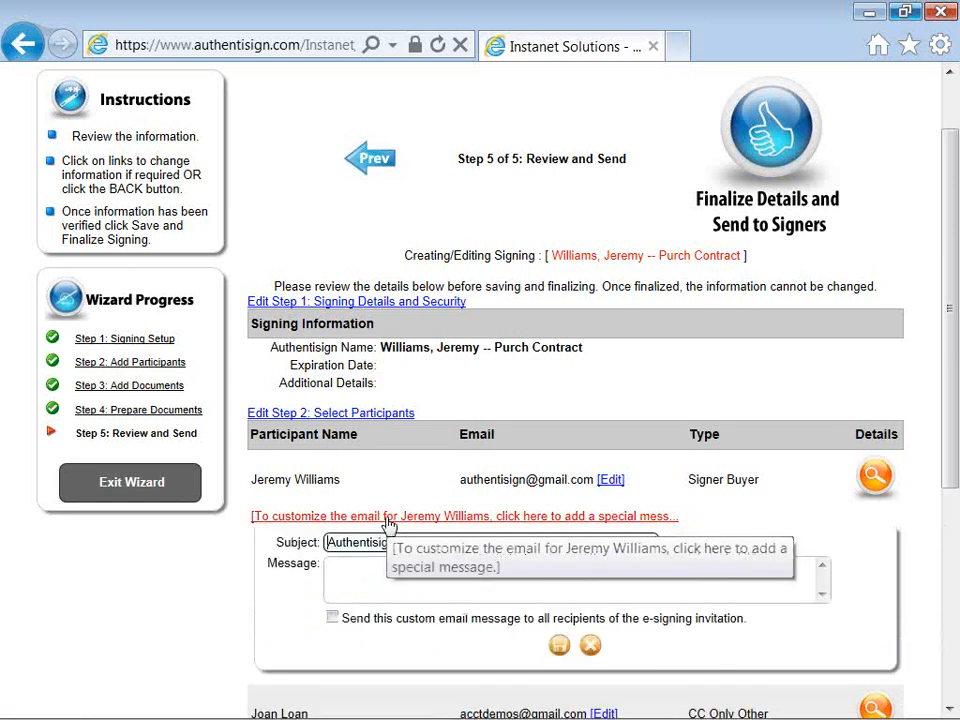
pyautogui.click(330, 545)
pyautogui.write('Purchas')
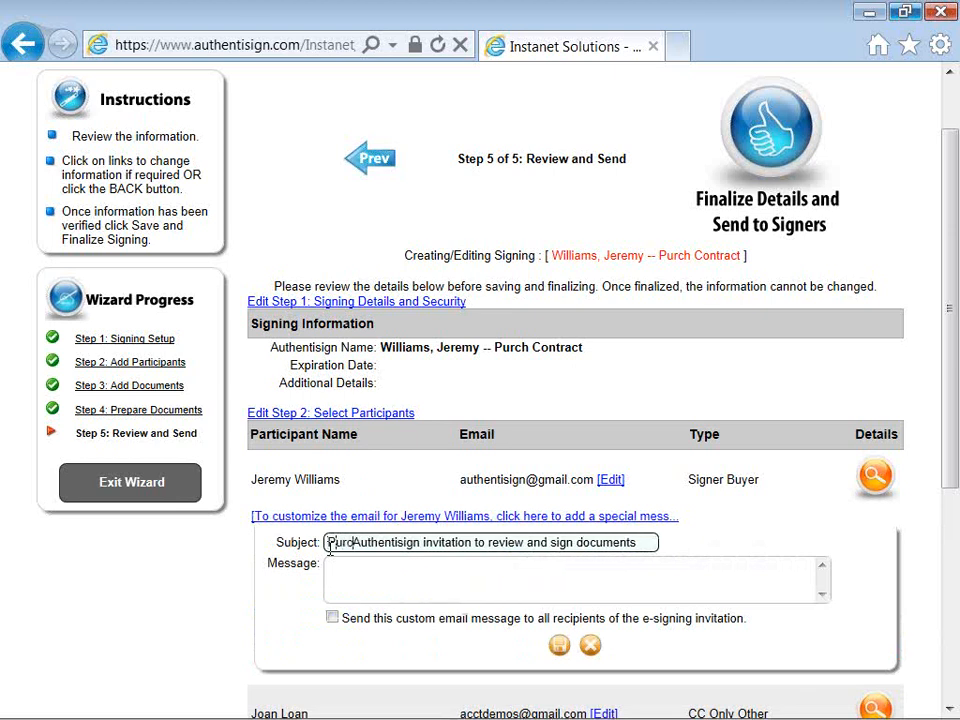
pyautogui.write('e Contra')
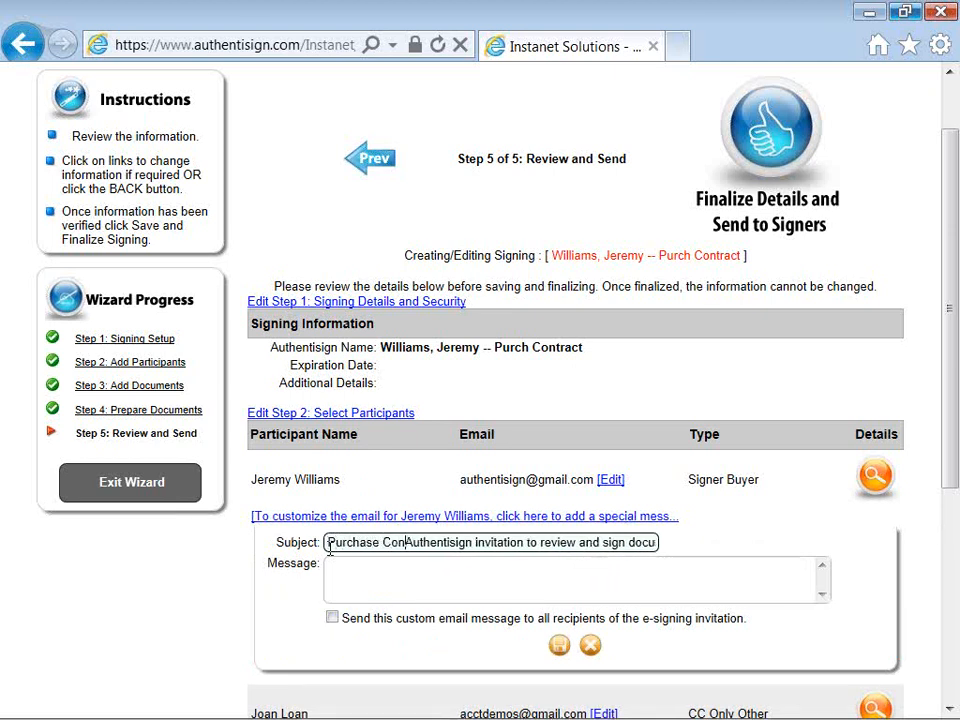
pyautogui.write('ct --')
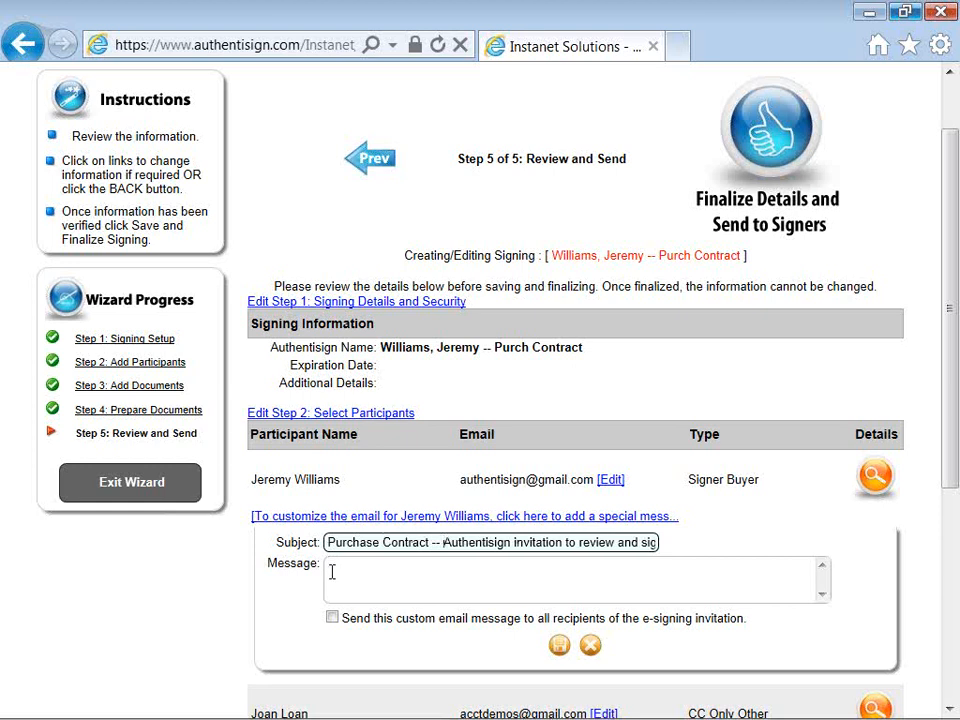
pyautogui.click(332, 570)
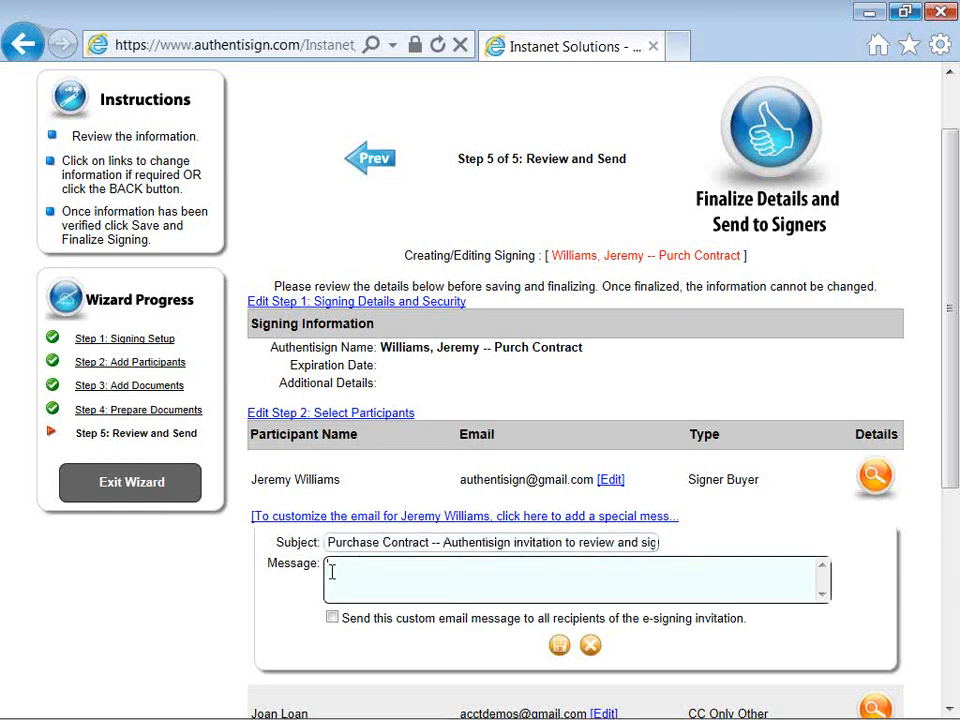
pyautogui.write('please review an d sign')
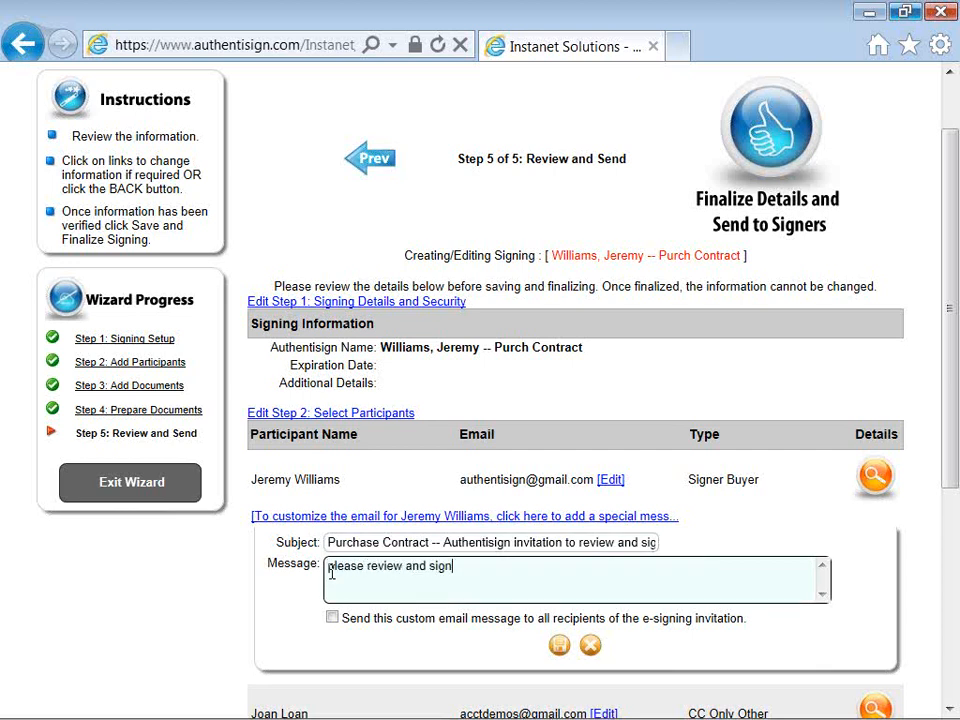
pyautogui.write(' or call with questions. ')
pyautogui.write('Gd')
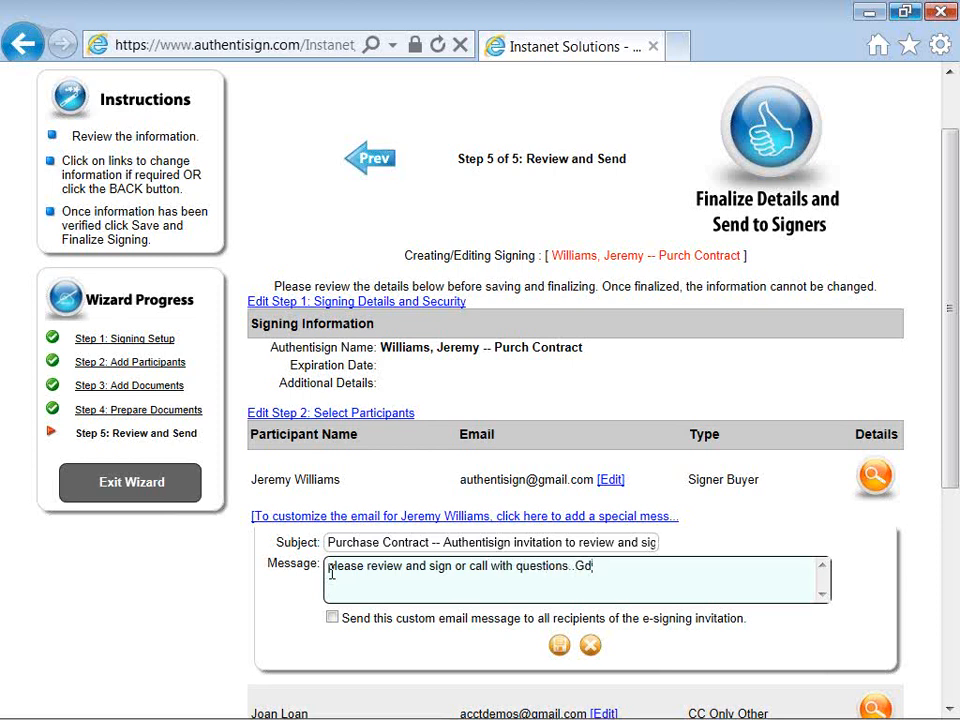
pyautogui.click(560, 647)
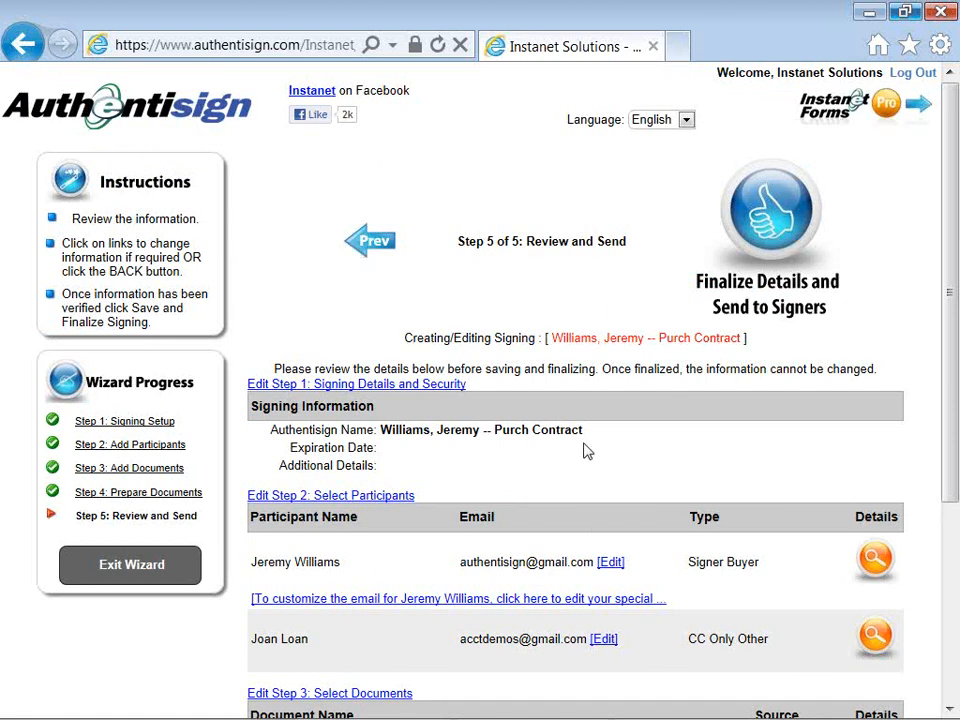
pyautogui.click(757, 229)
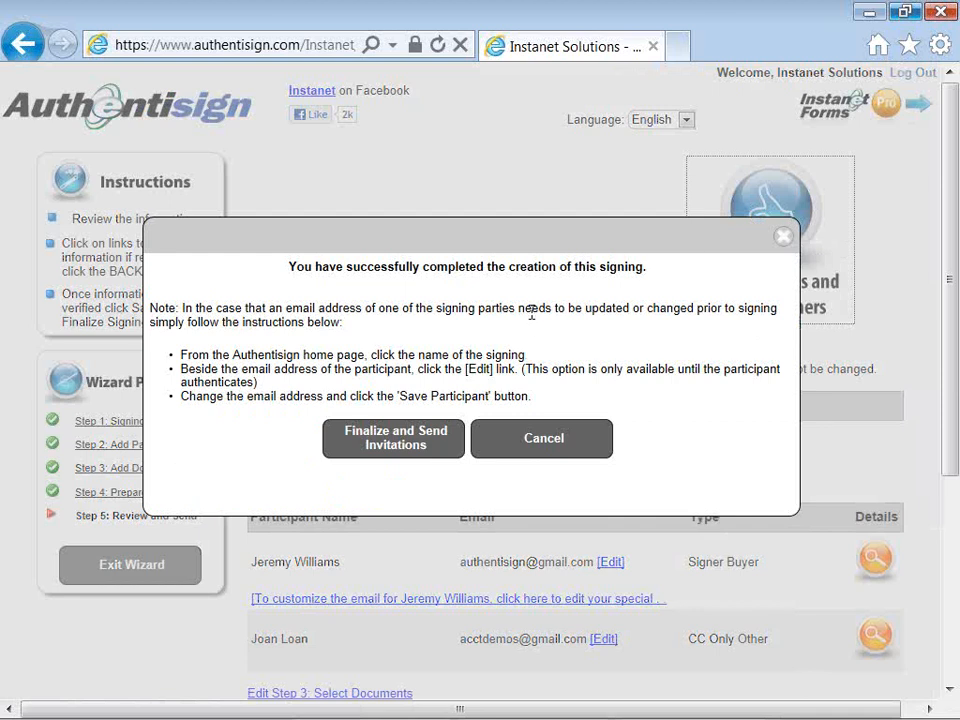
pyautogui.click(393, 453)
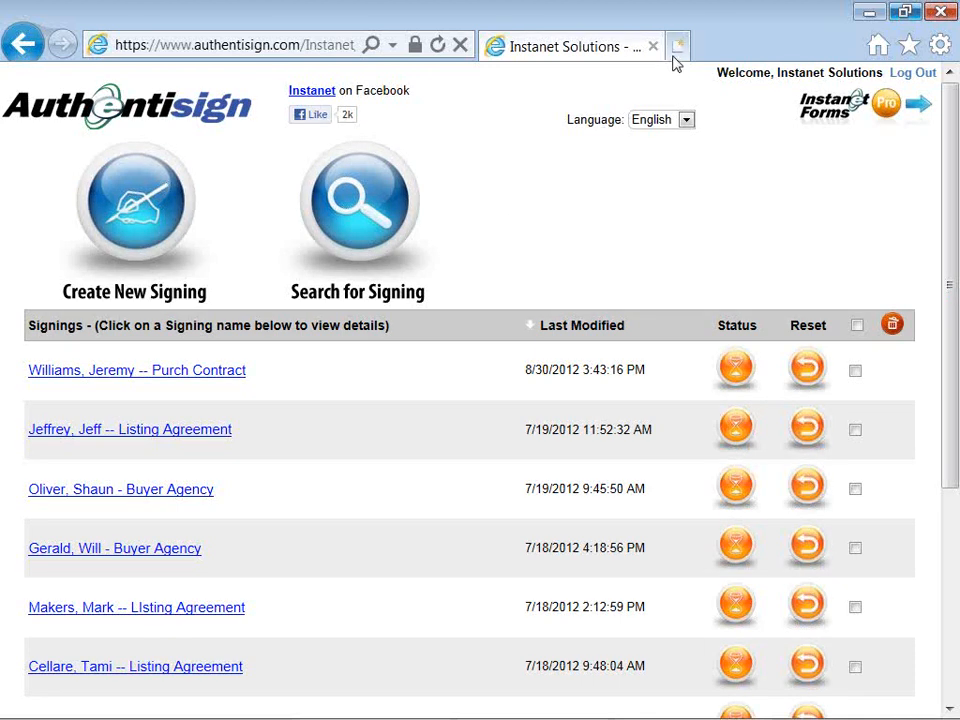
pyautogui.click(241, 372)
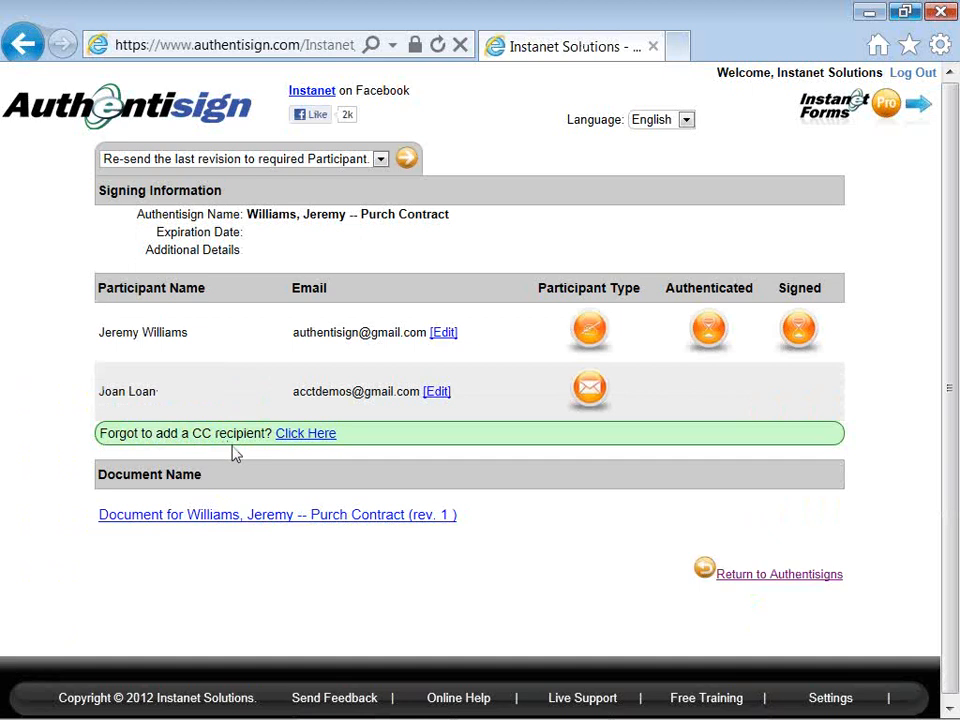
pyautogui.click(736, 578)
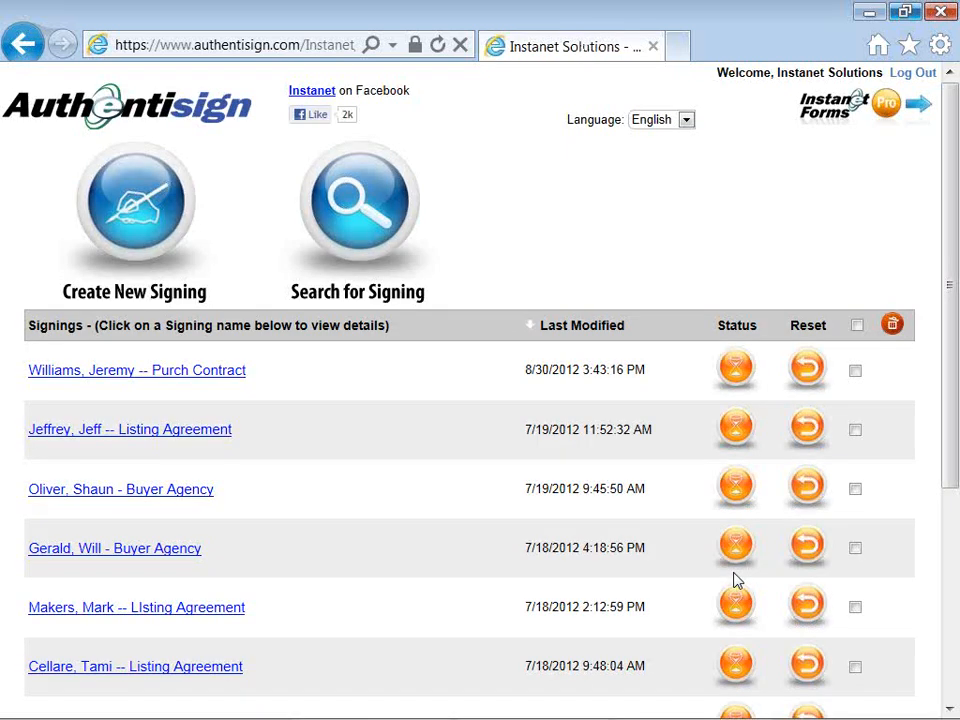
pyautogui.click(808, 371)
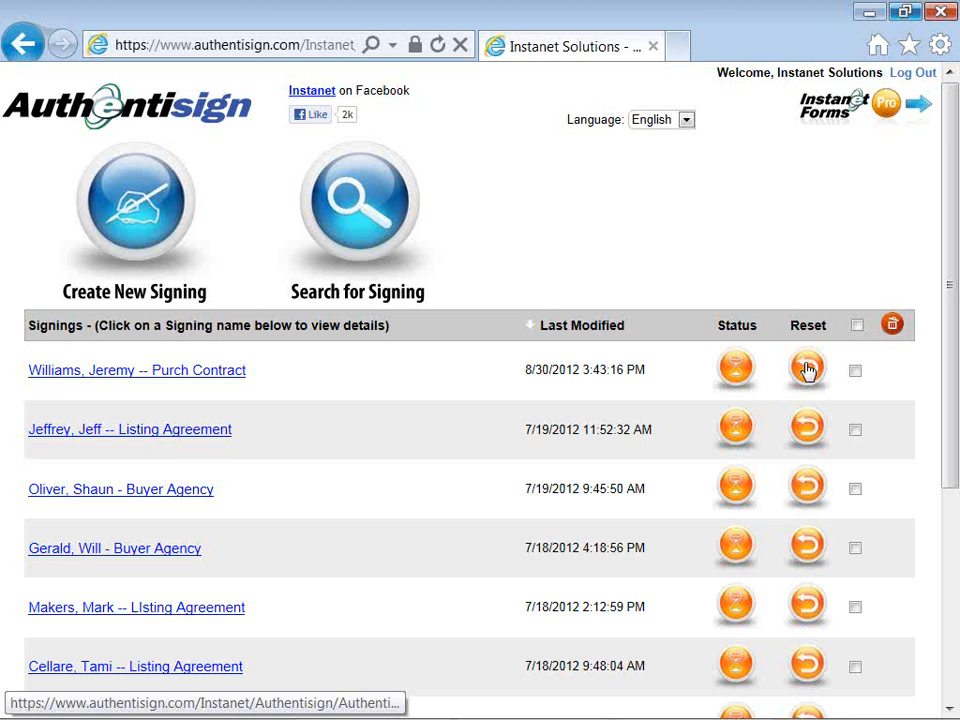
# Step: Open gmail.com in a new browser tab
pyautogui.click(678, 47)
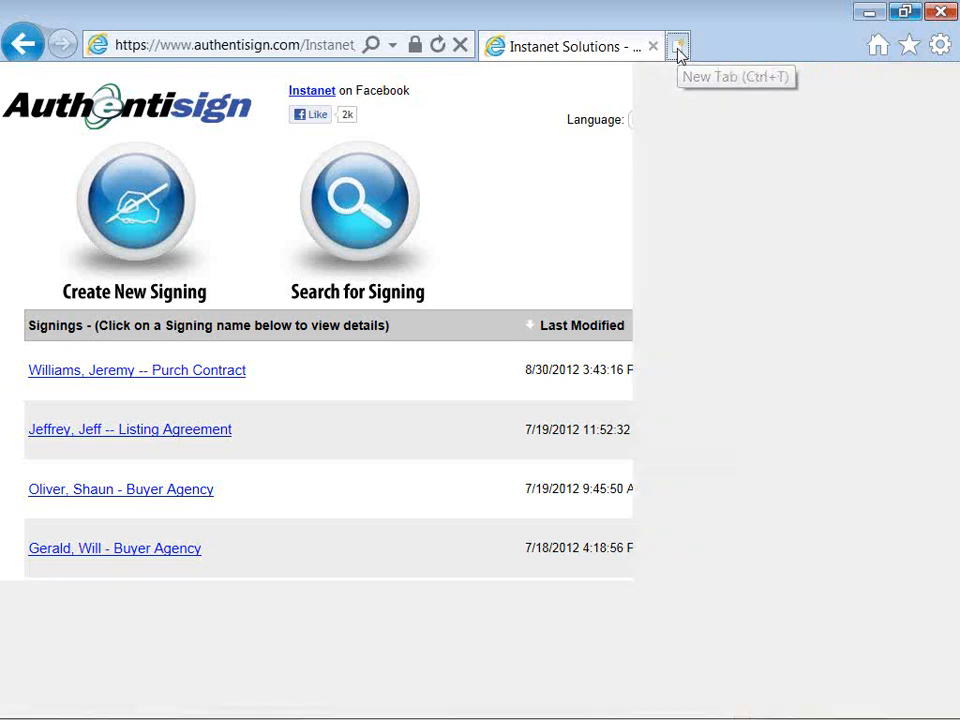
pyautogui.write('gmail.com/')
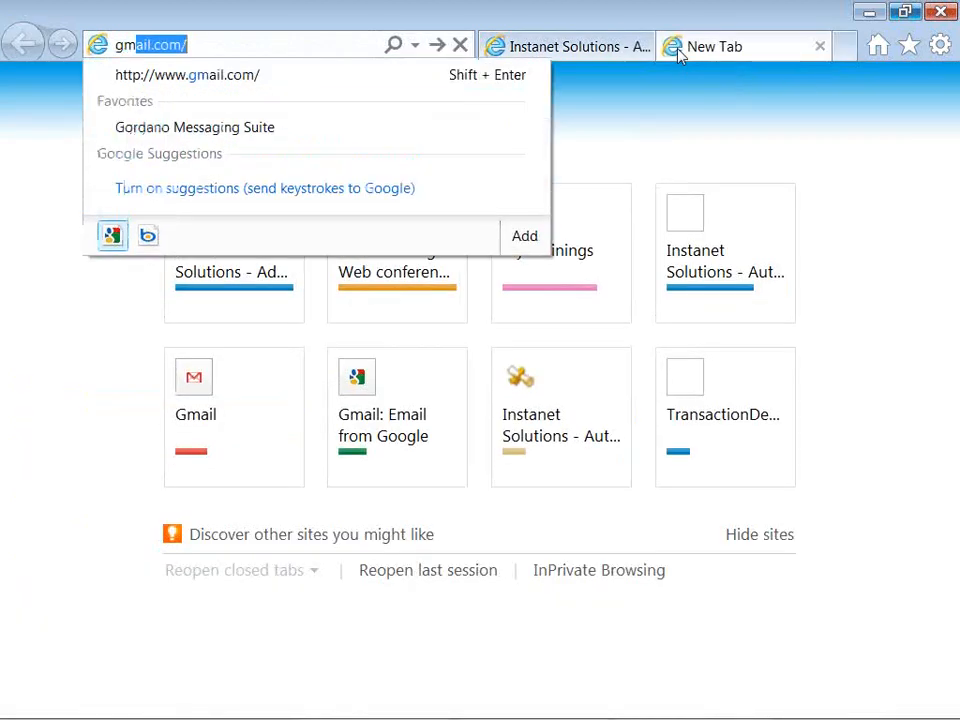
pyautogui.press('Return')
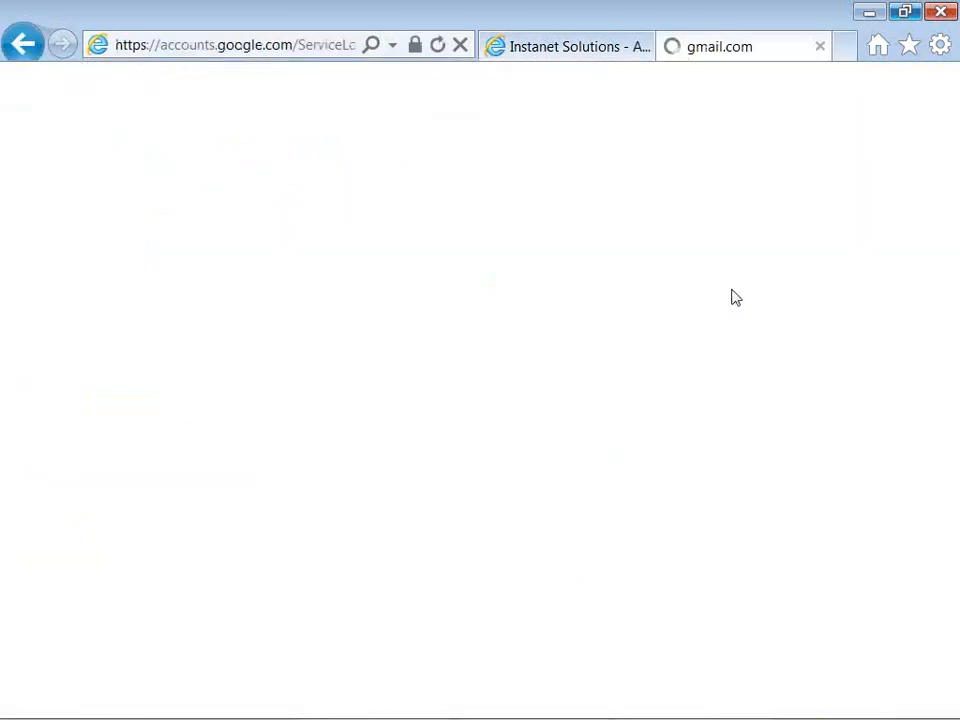
# Step: Sign in with the test mailbox's username and password
pyautogui.click(707, 245)
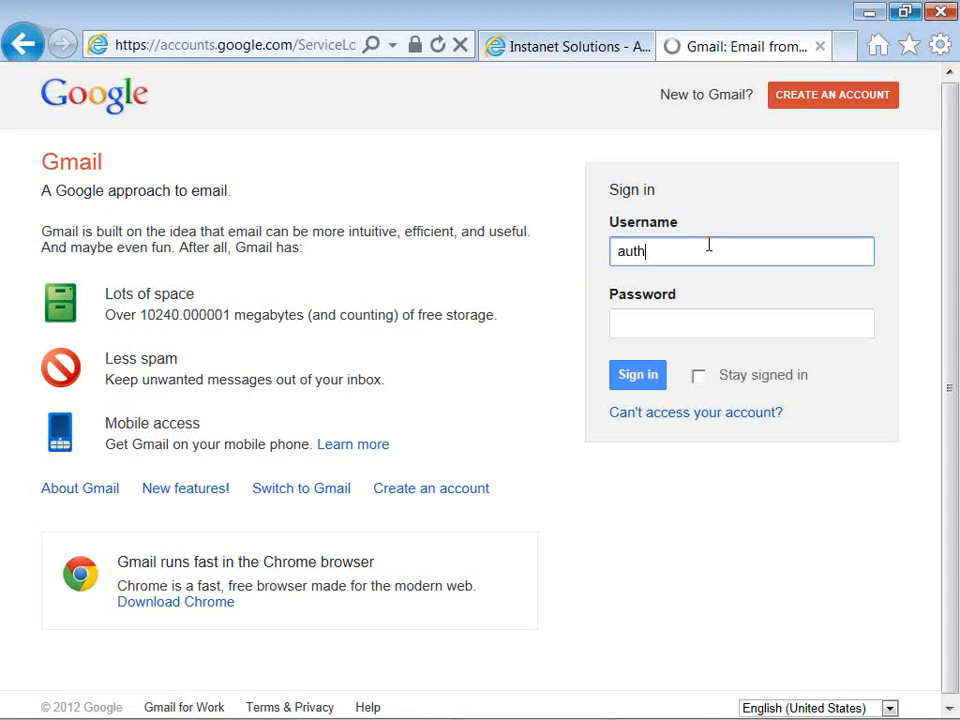
pyautogui.press('Tab')
pyautogui.write('••••')
pyautogui.press('BackSpace')
pyautogui.press('BackSpace')
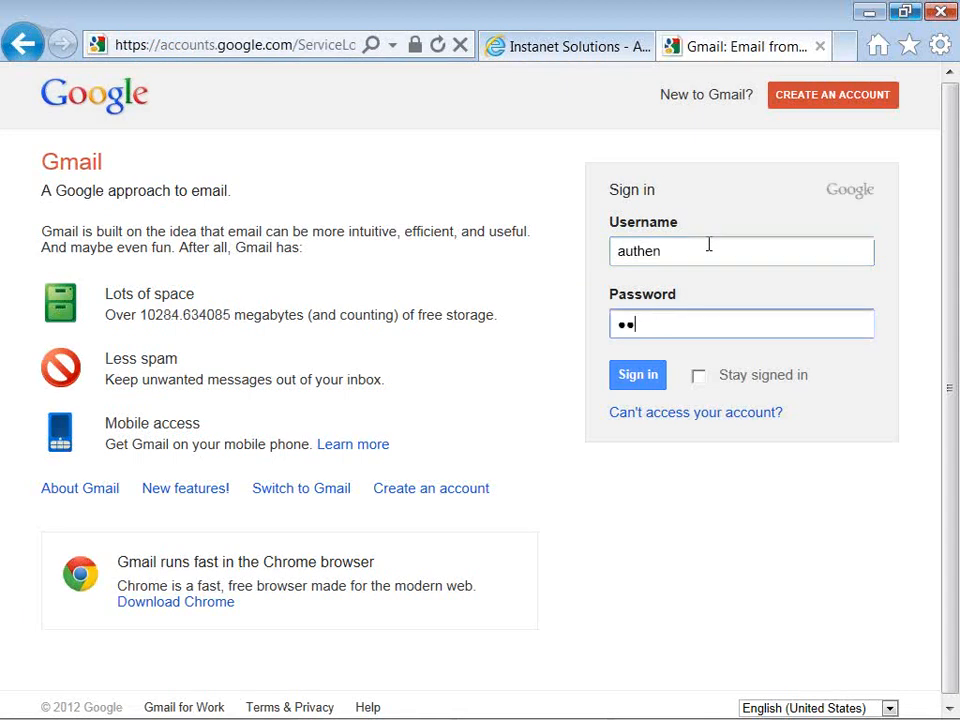
pyautogui.press('BackSpace')
pyautogui.press('BackSpace')
pyautogui.click(707, 245)
pyautogui.press('Tab')
pyautogui.write('•••••')
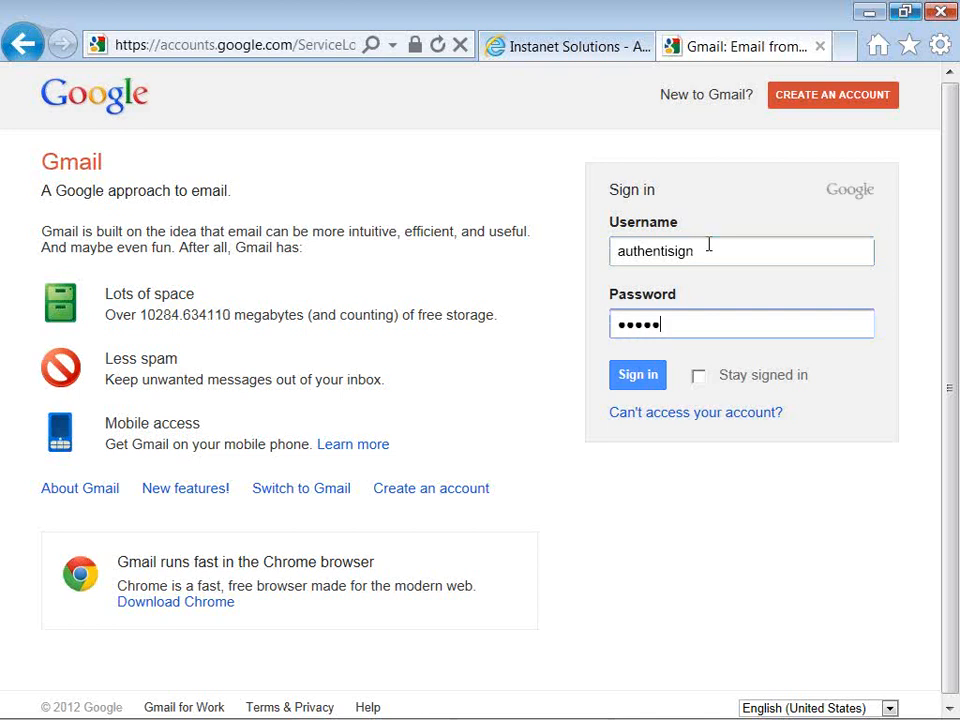
pyautogui.write('•••••')
pyautogui.press('Return')
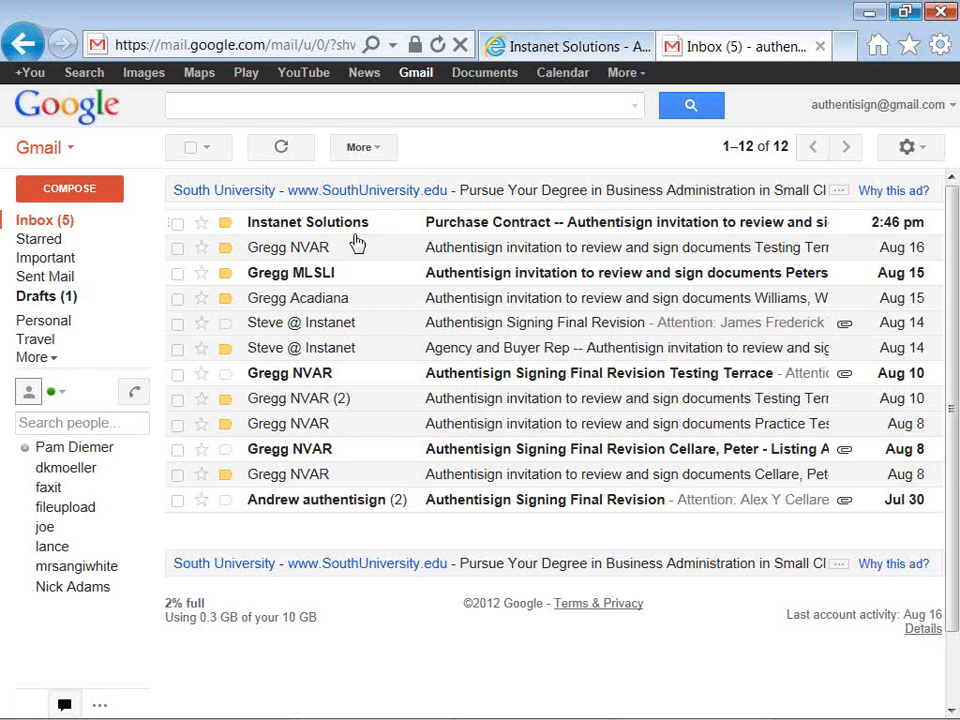
# Step: Open the Instanet Solutions Purchase Contract email, read its message, and start signing via Click here to Sign
pyautogui.moveTo(362, 231)
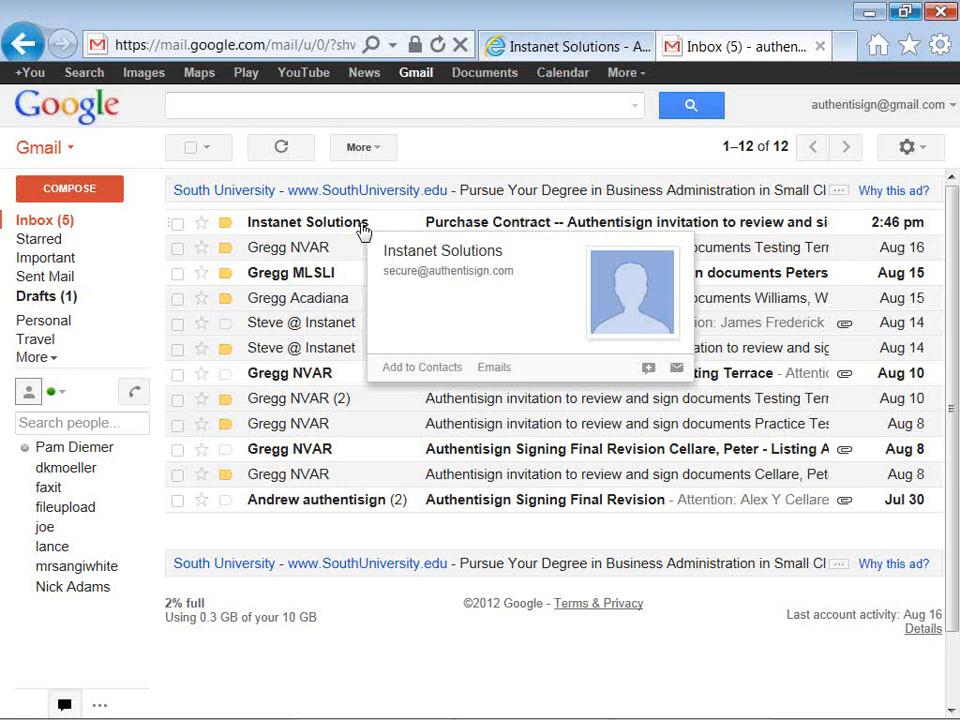
pyautogui.click(363, 230)
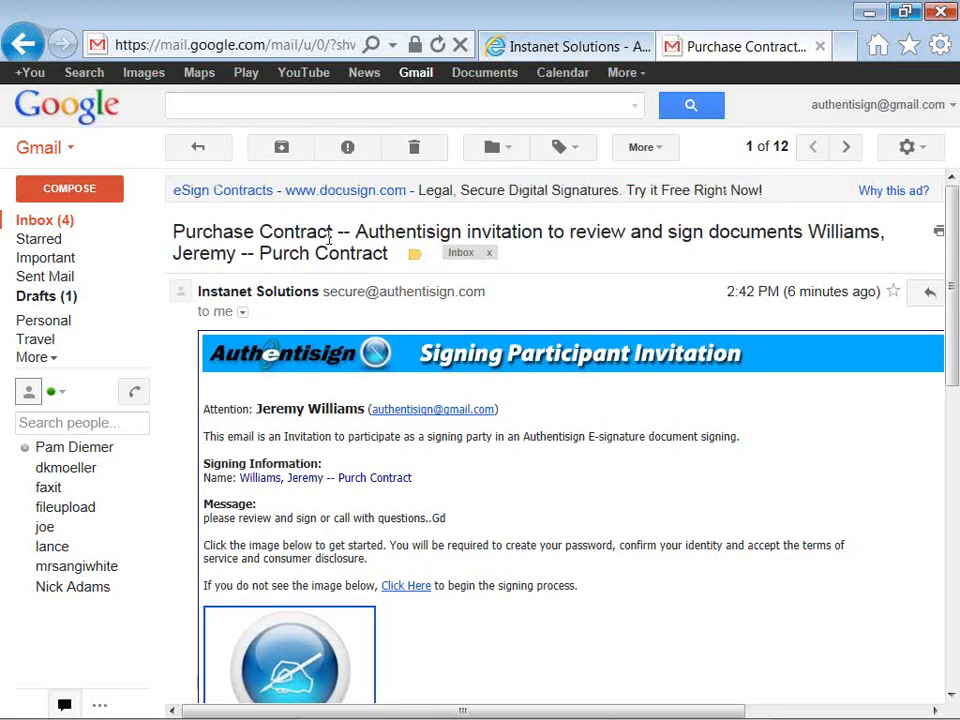
pyautogui.doubleClick(446, 520)
pyautogui.click(501, 523)
pyautogui.scroll(-1, 501, 523)
pyautogui.scroll(-2, 501, 523)
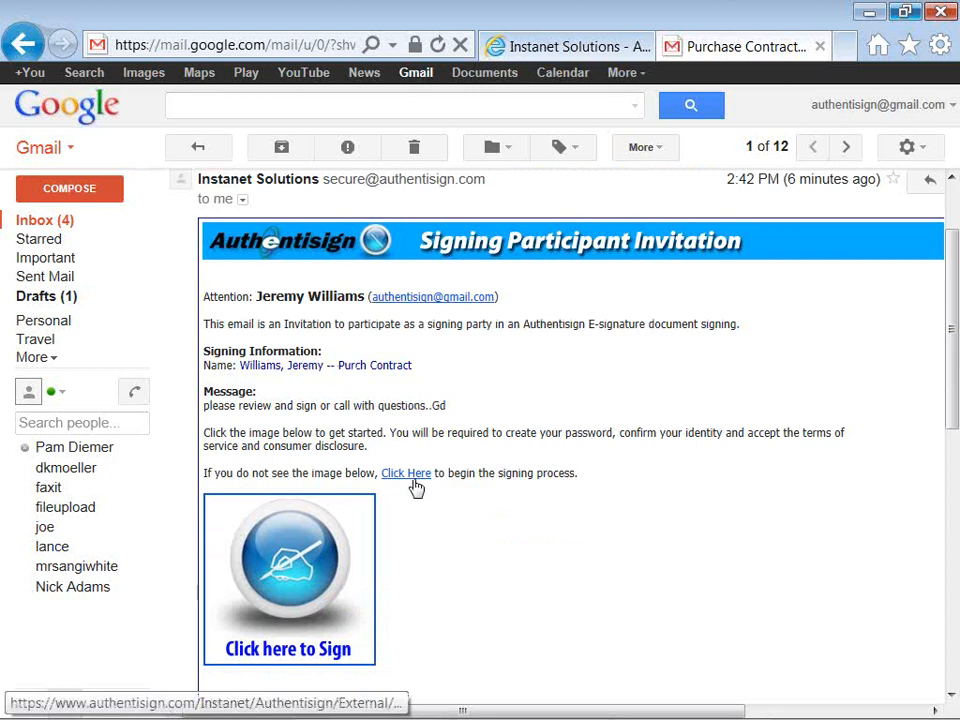
pyautogui.click(295, 563)
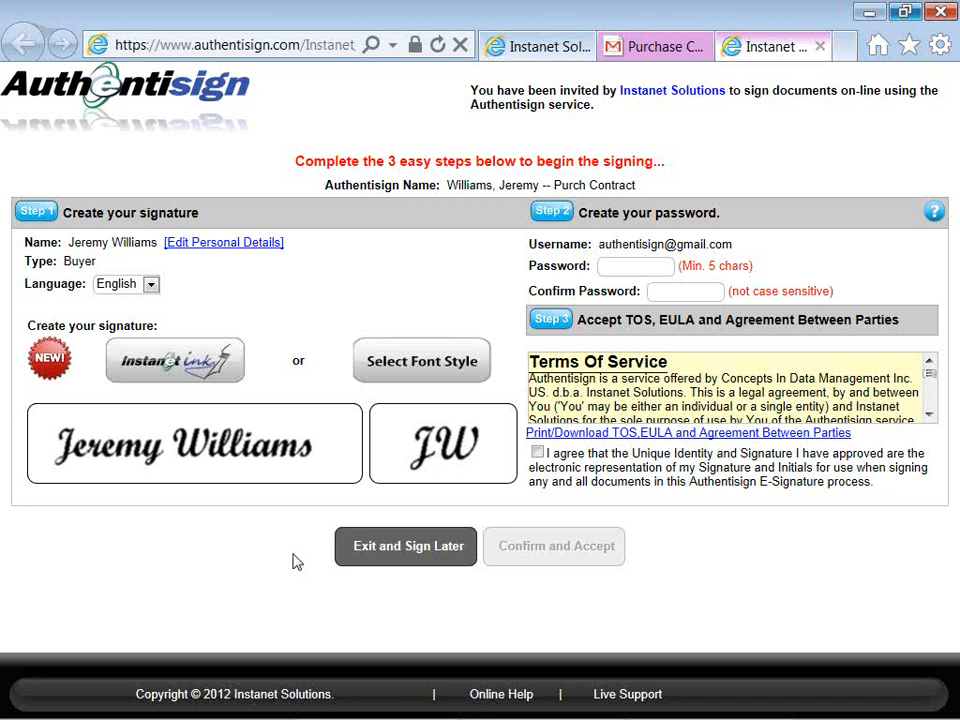
# Step: Enter and confirm the signer's new password, re-entering both after the mismatch warning
pyautogui.click(614, 262)
pyautogui.write('••••••')
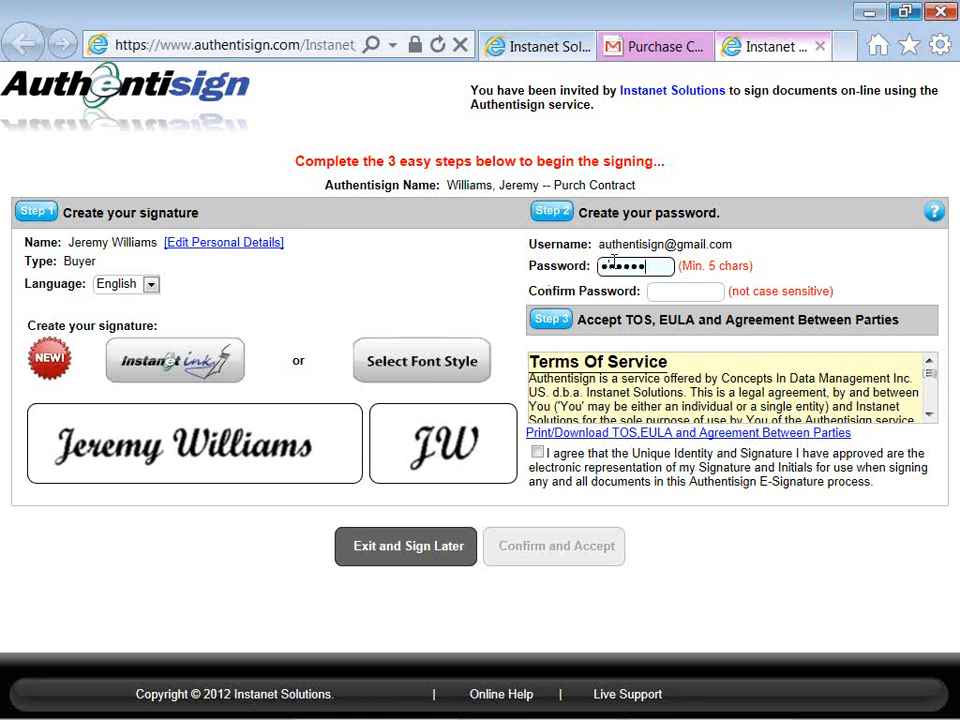
pyautogui.click(658, 290)
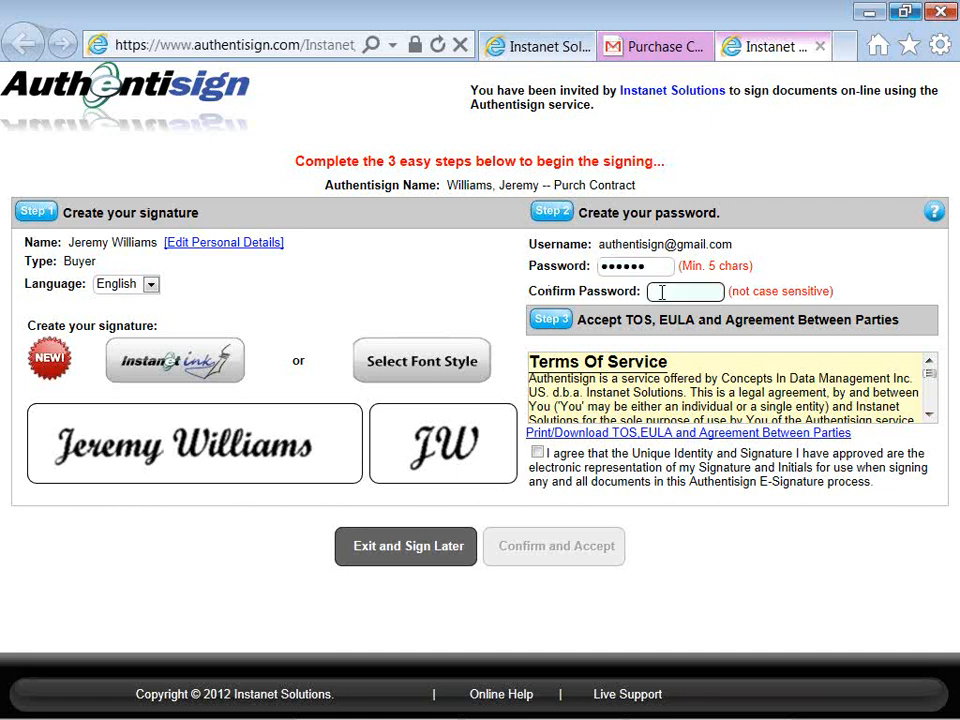
pyautogui.write('••••••')
pyautogui.click(425, 372)
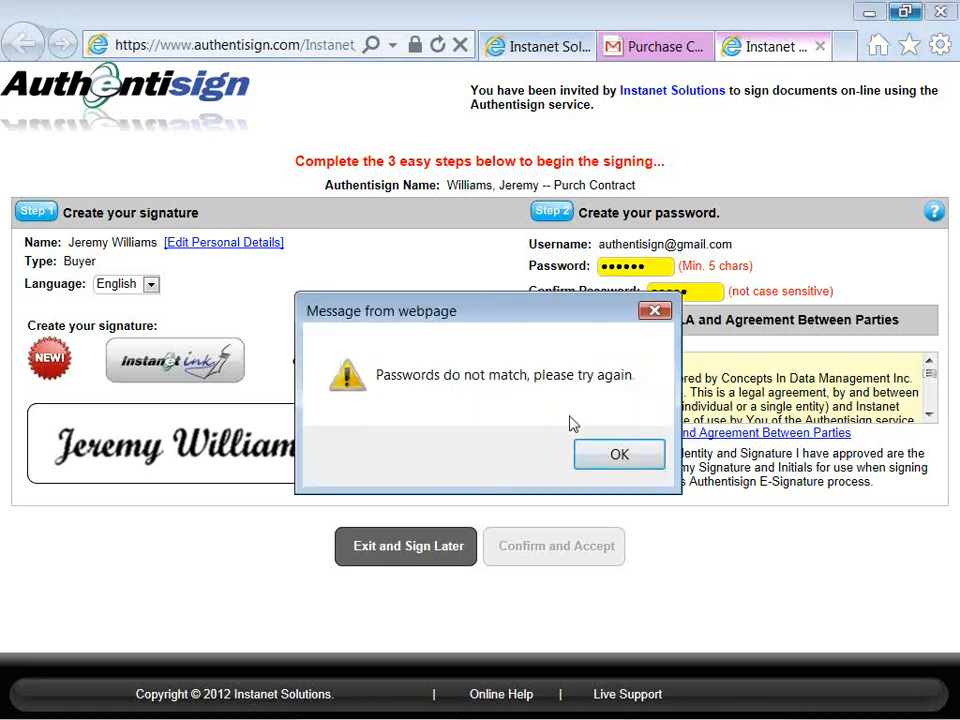
pyautogui.click(616, 456)
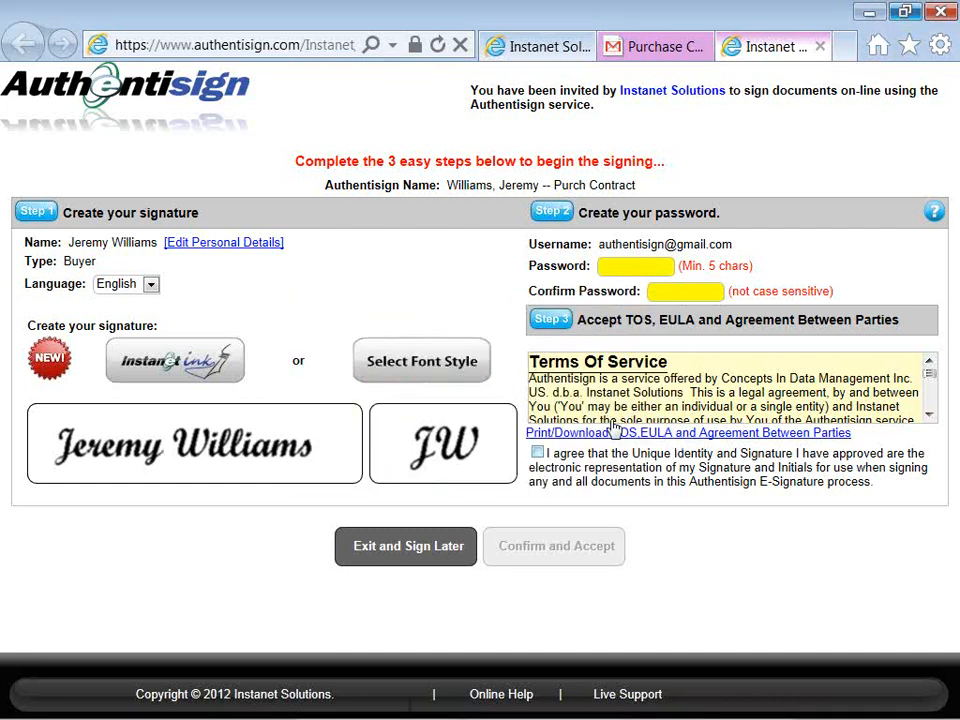
pyautogui.click(656, 270)
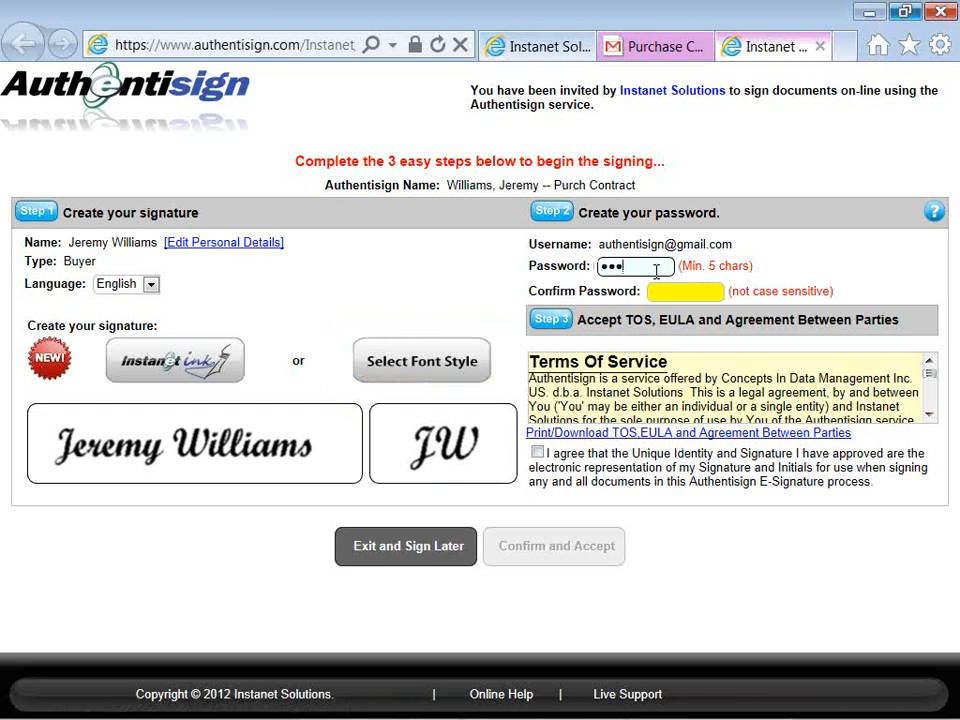
pyautogui.click(670, 290)
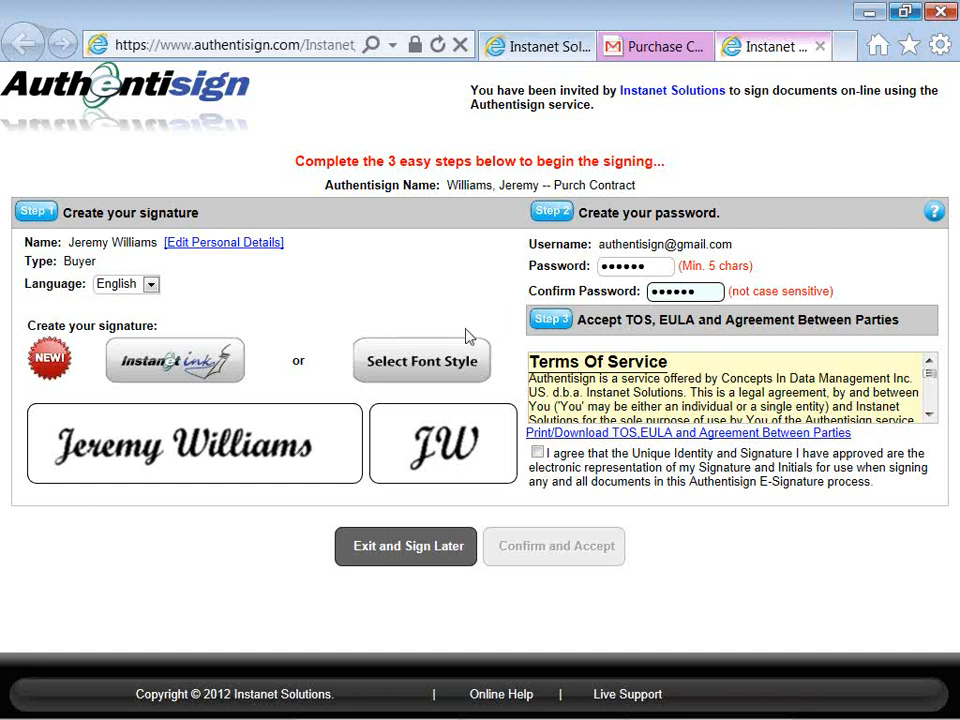
# Step: Choose and apply the second-row script signature style
pyautogui.click(436, 366)
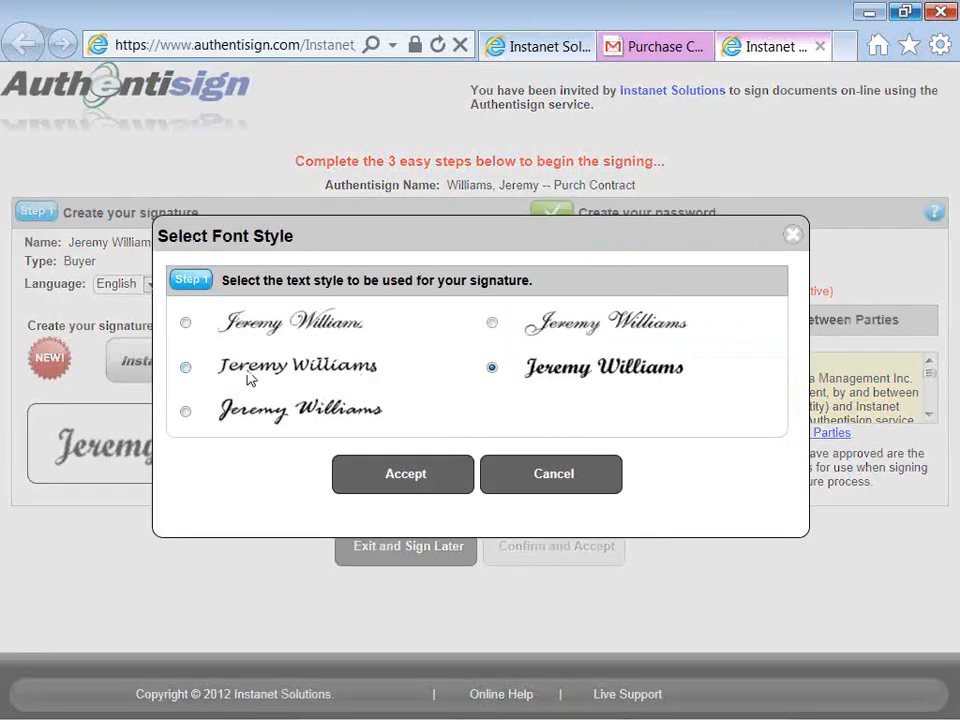
pyautogui.click(187, 368)
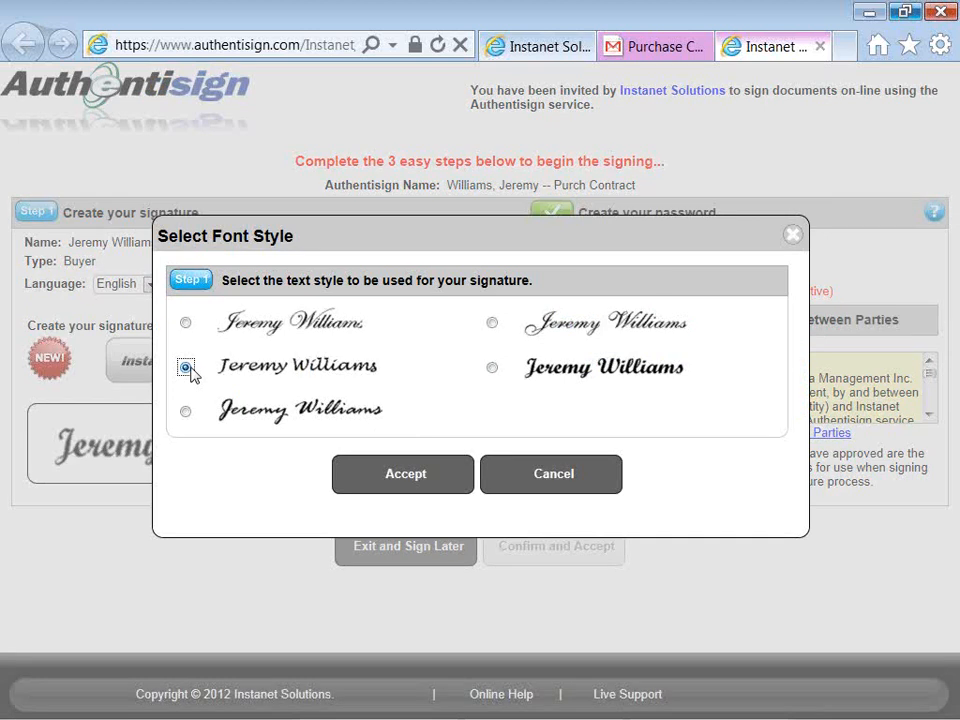
pyautogui.click(399, 477)
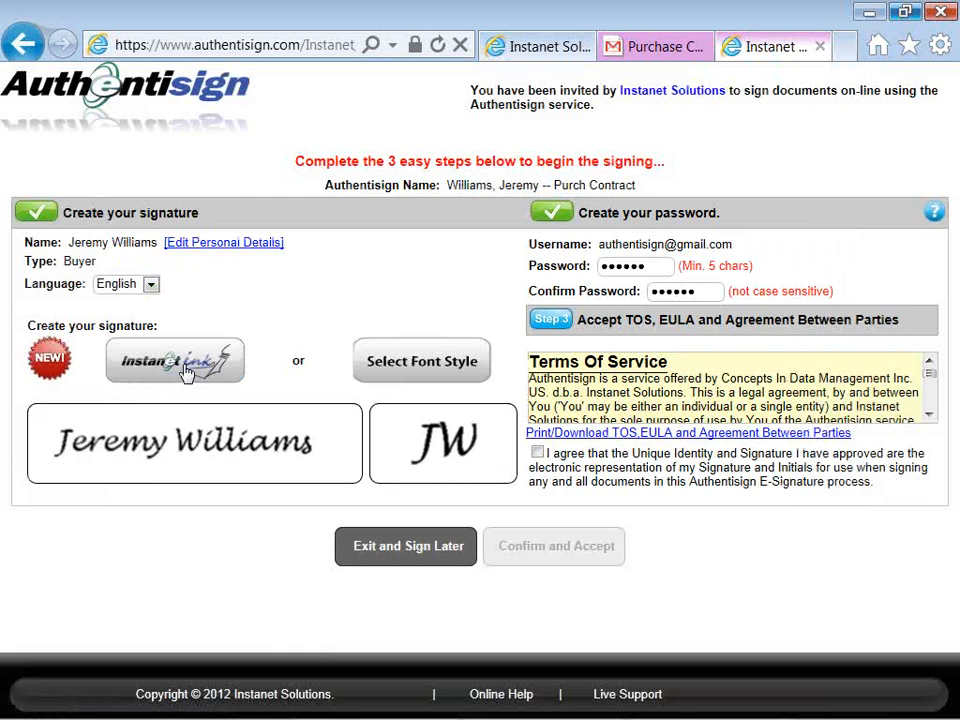
# Step: Switch to hand drawing and write the signer's full name in the Instanet Ink box
pyautogui.click(186, 371)
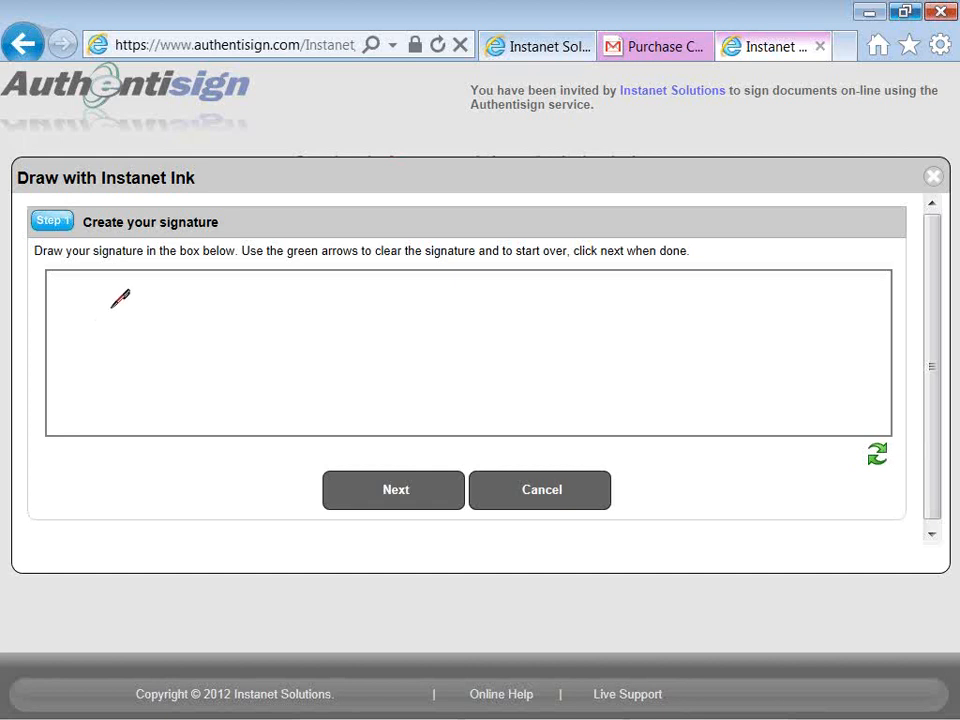
pyautogui.moveTo(138, 352)
pyautogui.mouseDown()
pyautogui.moveTo(133, 315)
pyautogui.moveTo(145, 318)
pyautogui.moveTo(104, 408)
pyautogui.moveTo(112, 384)
pyautogui.moveTo(152, 360)
pyautogui.moveTo(193, 354)
pyautogui.moveTo(206, 376)
pyautogui.moveTo(259, 345)
pyautogui.moveTo(272, 360)
pyautogui.moveTo(304, 366)
pyautogui.moveTo(315, 347)
pyautogui.moveTo(333, 350)
pyautogui.moveTo(283, 392)
pyautogui.moveTo(235, 400)
pyautogui.mouseUp()
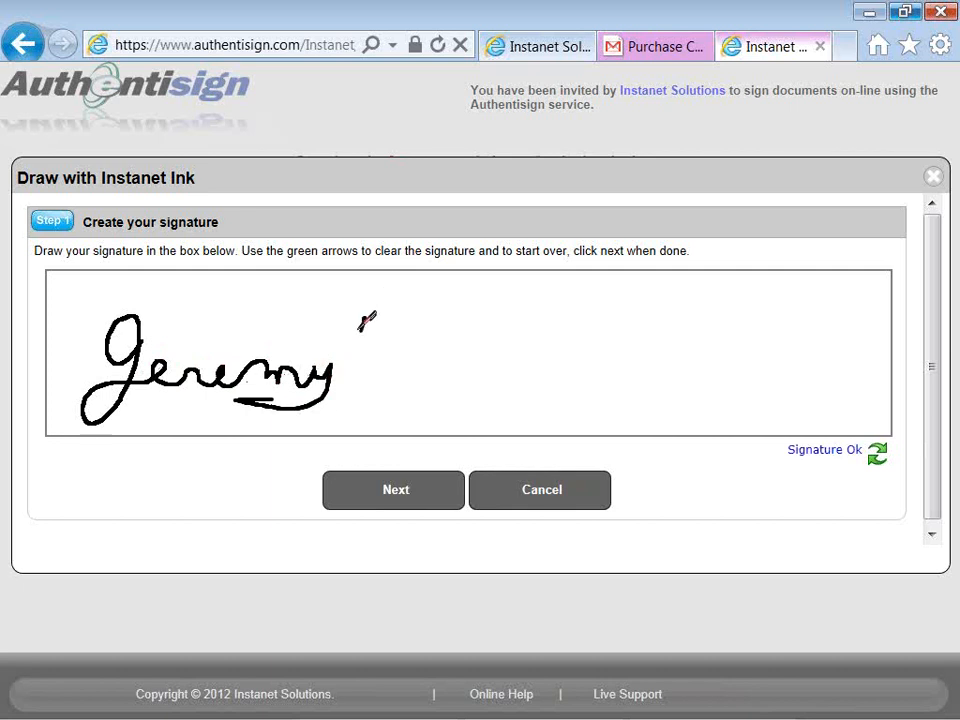
pyautogui.moveTo(364, 320)
pyautogui.mouseDown()
pyautogui.moveTo(388, 352)
pyautogui.moveTo(418, 322)
pyautogui.mouseUp()
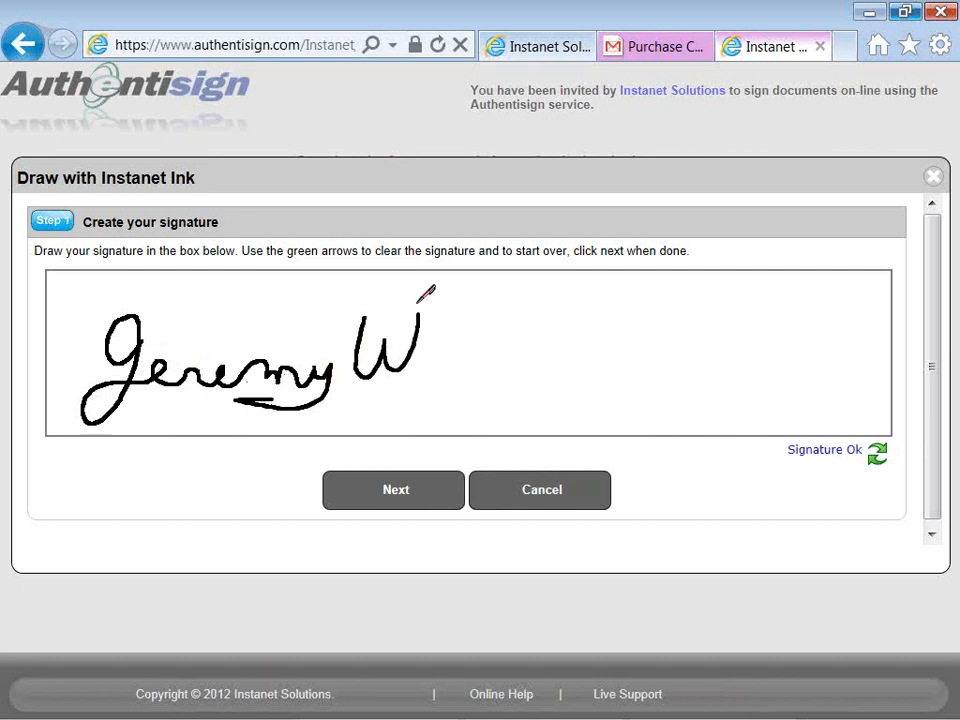
pyautogui.moveTo(440, 378)
pyautogui.mouseDown()
pyautogui.moveTo(456, 292)
pyautogui.moveTo(445, 372)
pyautogui.moveTo(470, 378)
pyautogui.moveTo(482, 285)
pyautogui.moveTo(488, 382)
pyautogui.moveTo(506, 332)
pyautogui.moveTo(505, 362)
pyautogui.moveTo(546, 326)
pyautogui.moveTo(553, 343)
pyautogui.moveTo(622, 345)
pyautogui.moveTo(651, 367)
pyautogui.mouseUp()
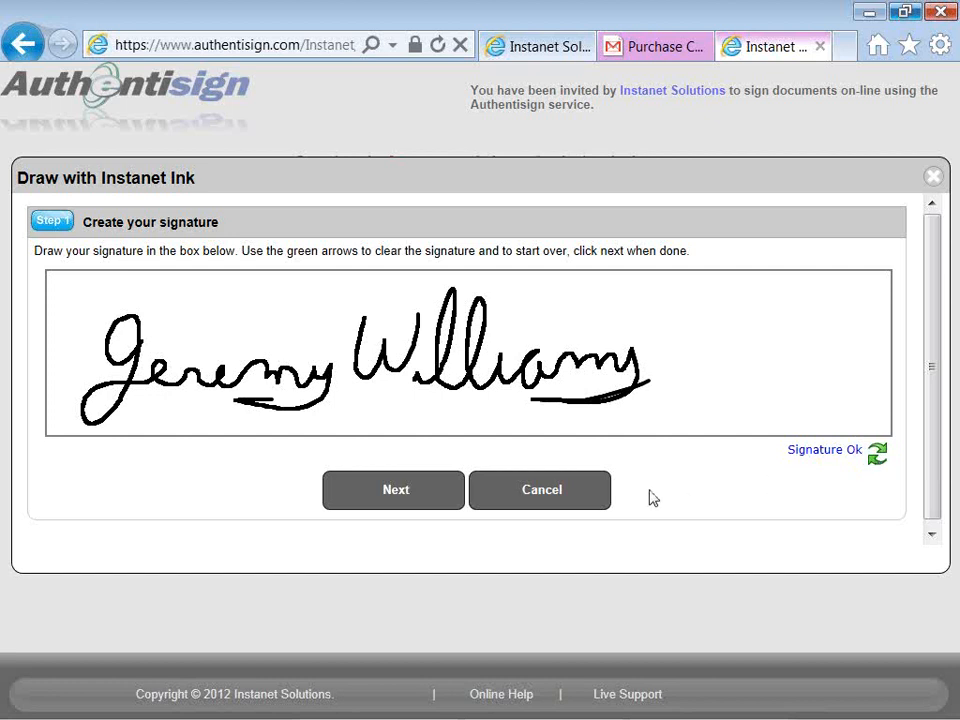
# Step: Approve the drawn signature, then draw, clear, redraw and approve the hand-drawn initials
pyautogui.click(406, 497)
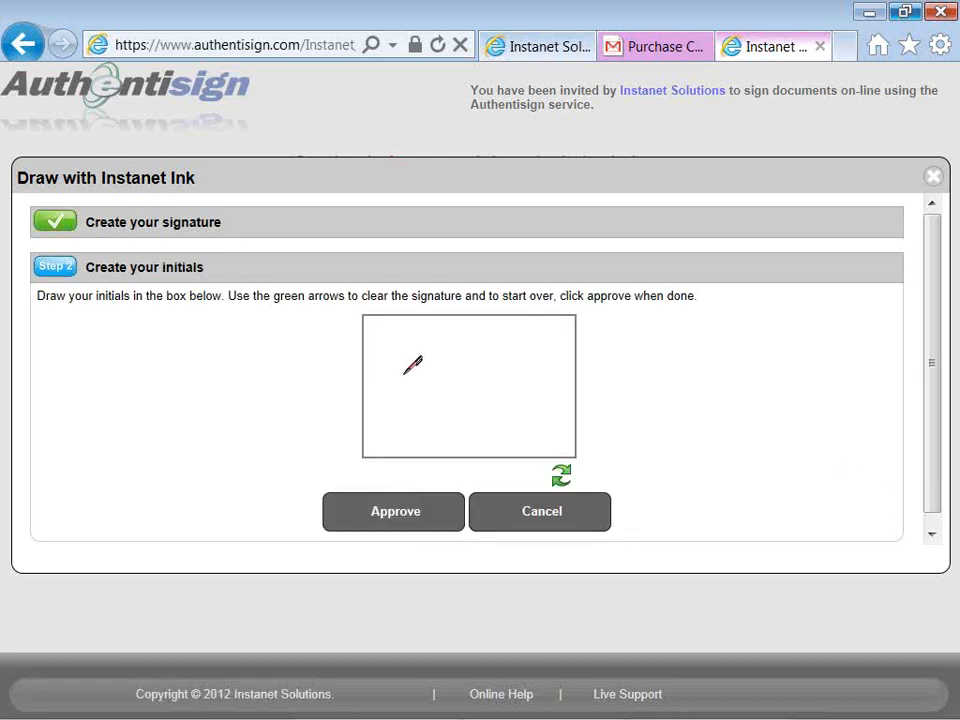
pyautogui.moveTo(428, 350)
pyautogui.mouseDown()
pyautogui.moveTo(420, 360)
pyautogui.moveTo(438, 348)
pyautogui.moveTo(400, 455)
pyautogui.mouseUp()
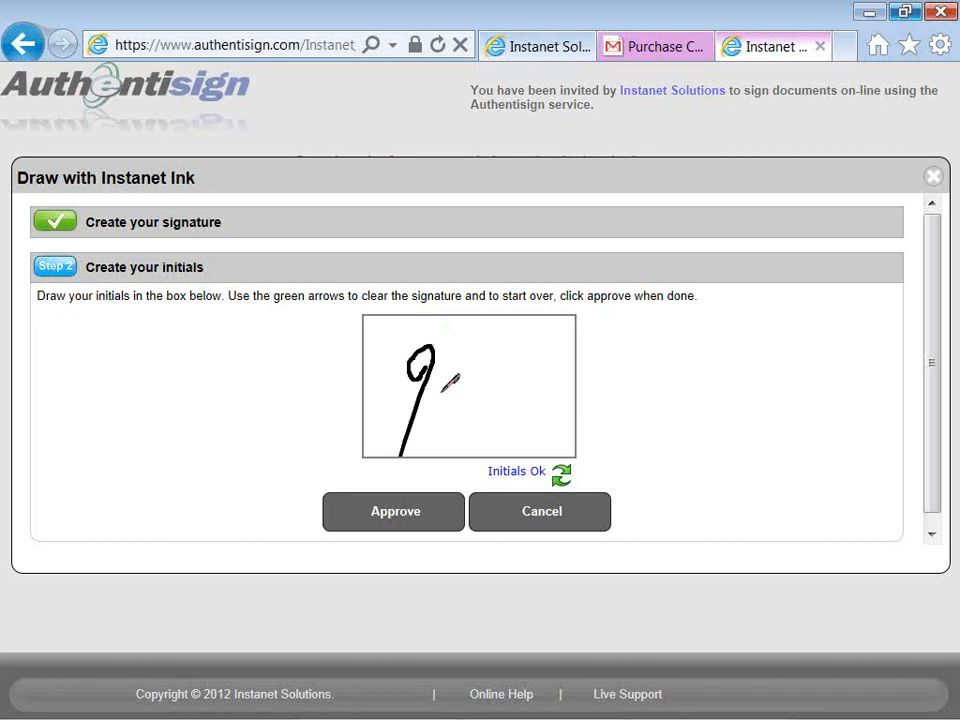
pyautogui.click(561, 477)
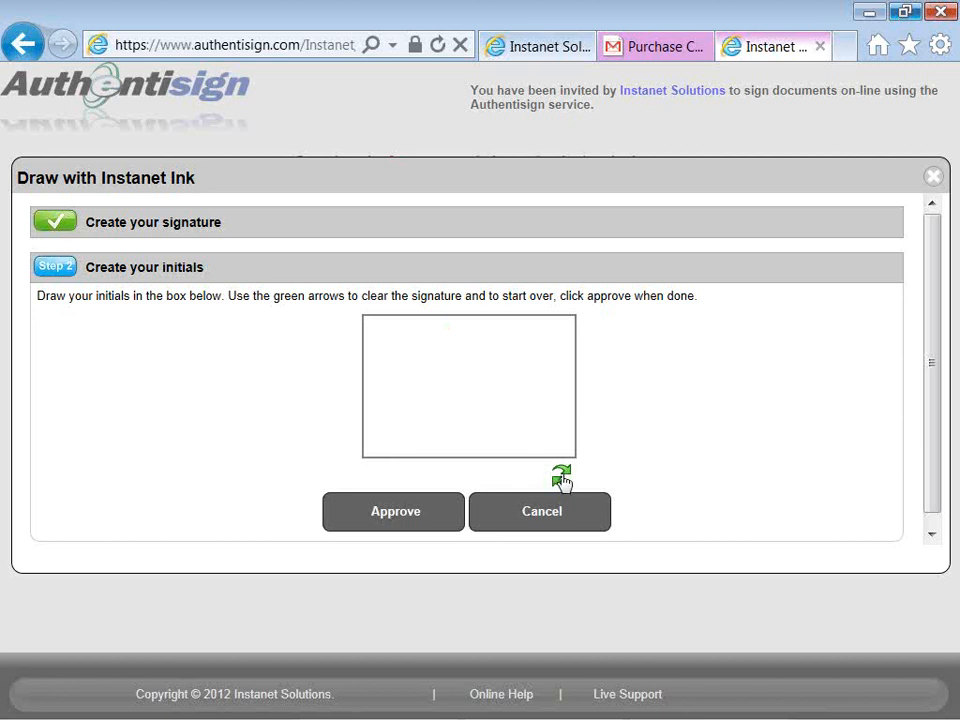
pyautogui.moveTo(415, 370)
pyautogui.mouseDown()
pyautogui.moveTo(412, 357)
pyautogui.moveTo(421, 389)
pyautogui.moveTo(392, 413)
pyautogui.moveTo(436, 376)
pyautogui.moveTo(506, 345)
pyautogui.mouseUp()
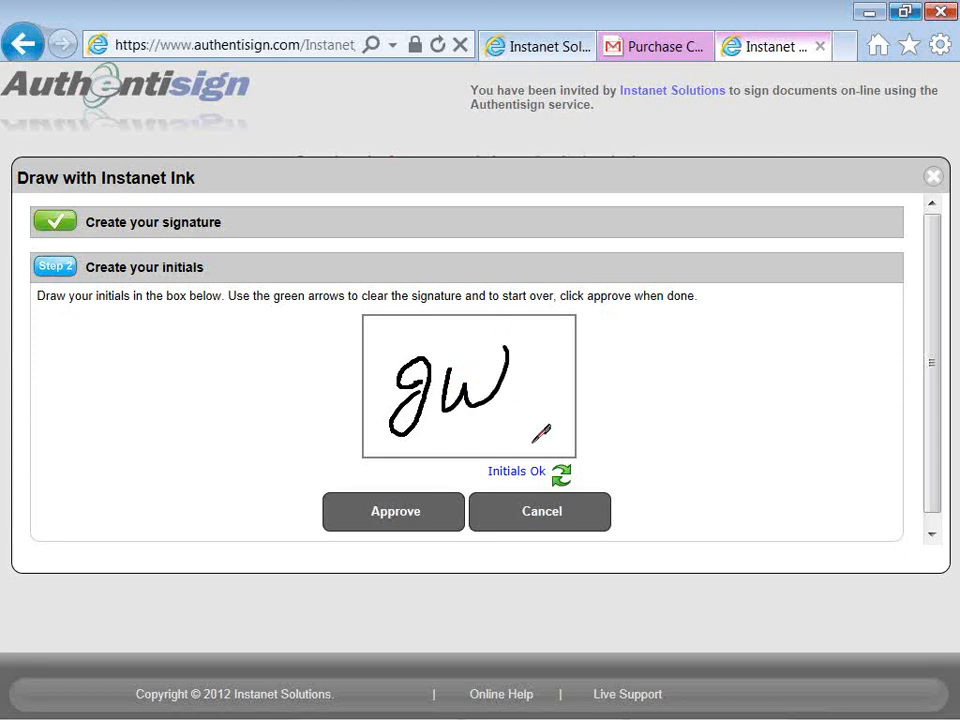
pyautogui.click(397, 514)
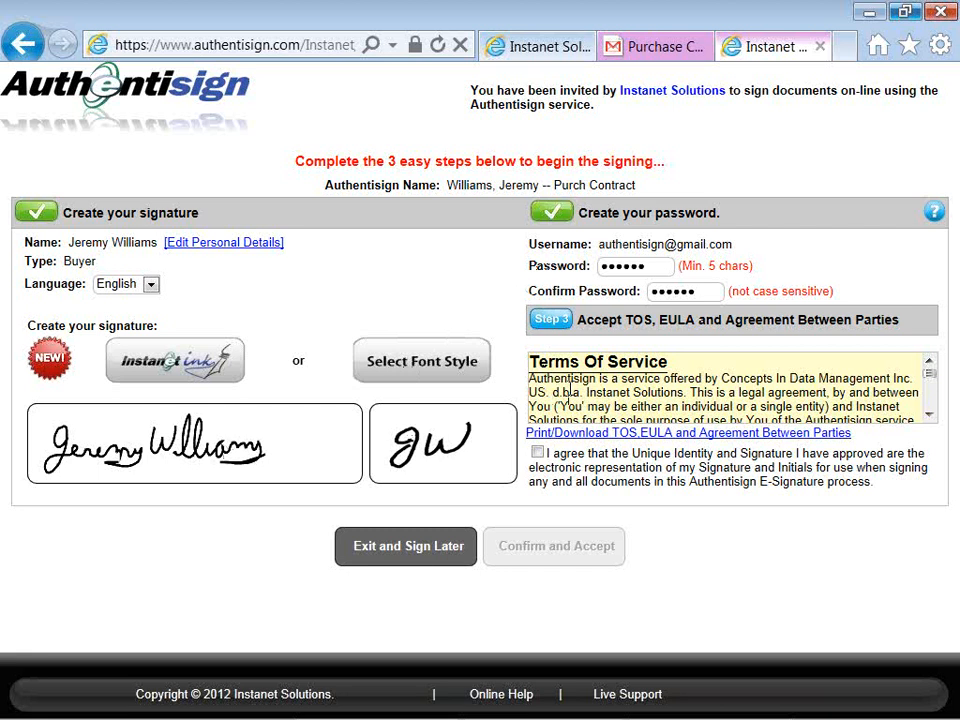
# Step: Agree to the Terms of Service and confirm to open the Contract of Sale for signing
pyautogui.click(537, 452)
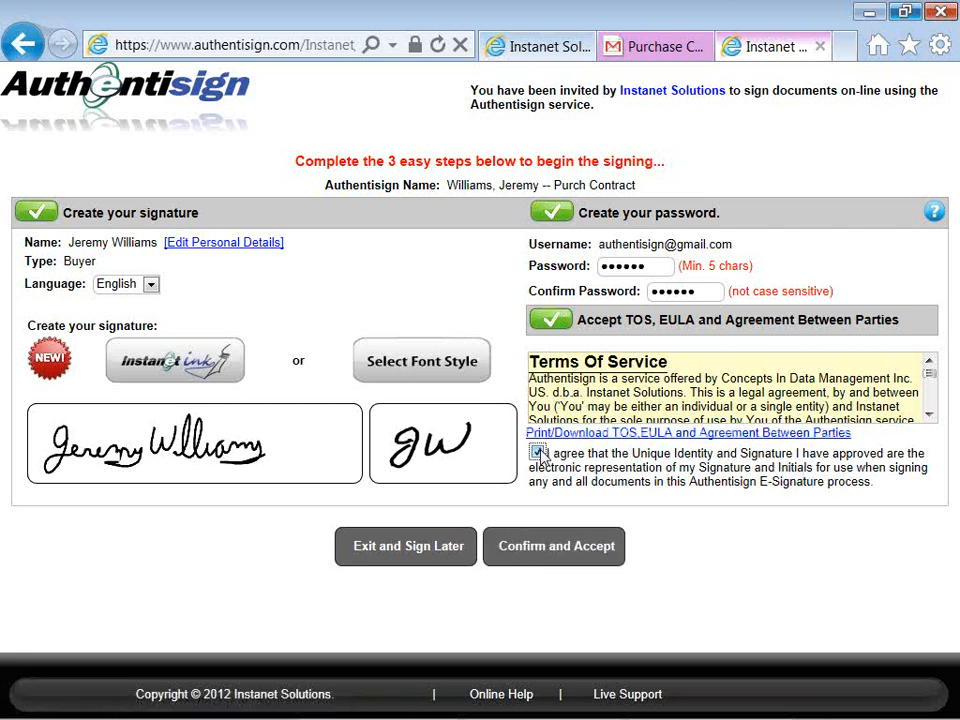
pyautogui.click(557, 550)
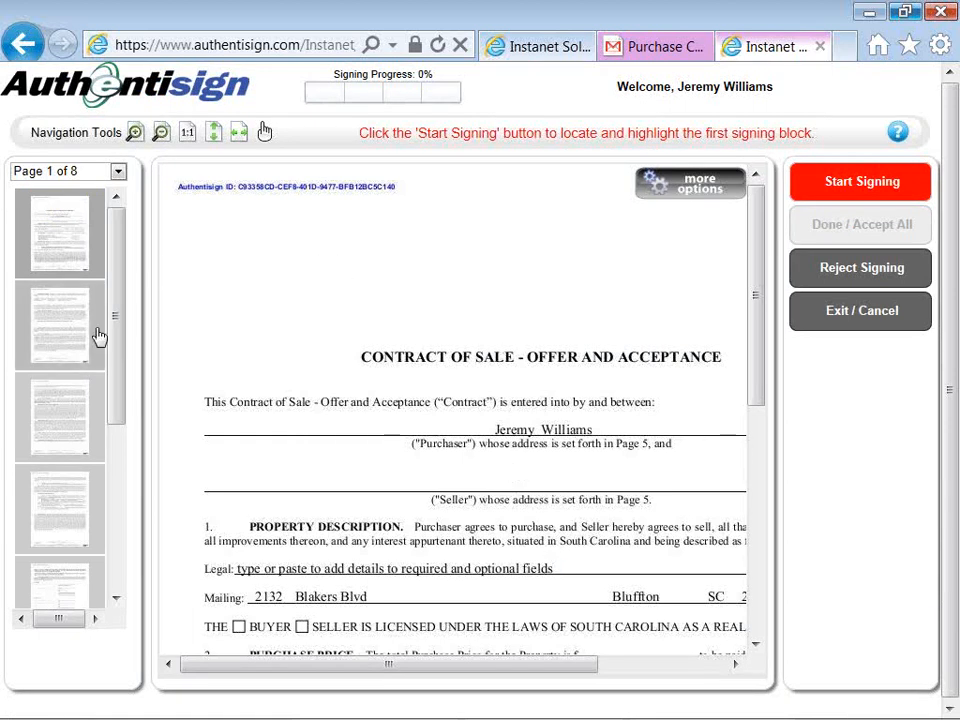
# Step: Fit the page to width, initial pages 1–3, and sign page 5's purchaser and witness blocks
pyautogui.click(238, 133)
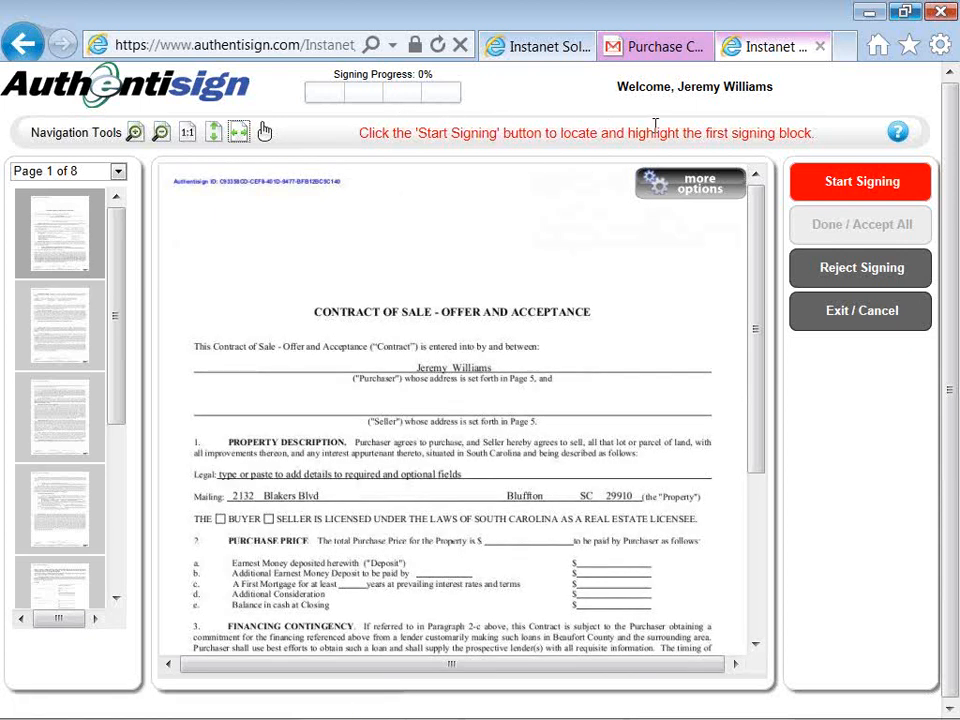
pyautogui.click(843, 186)
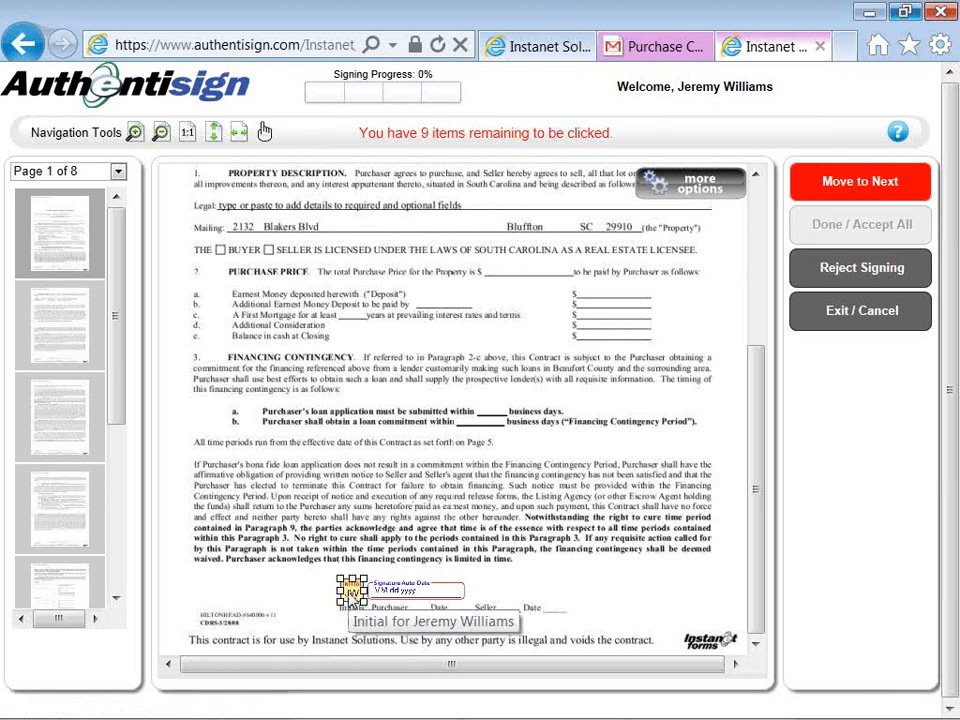
pyautogui.click(352, 593)
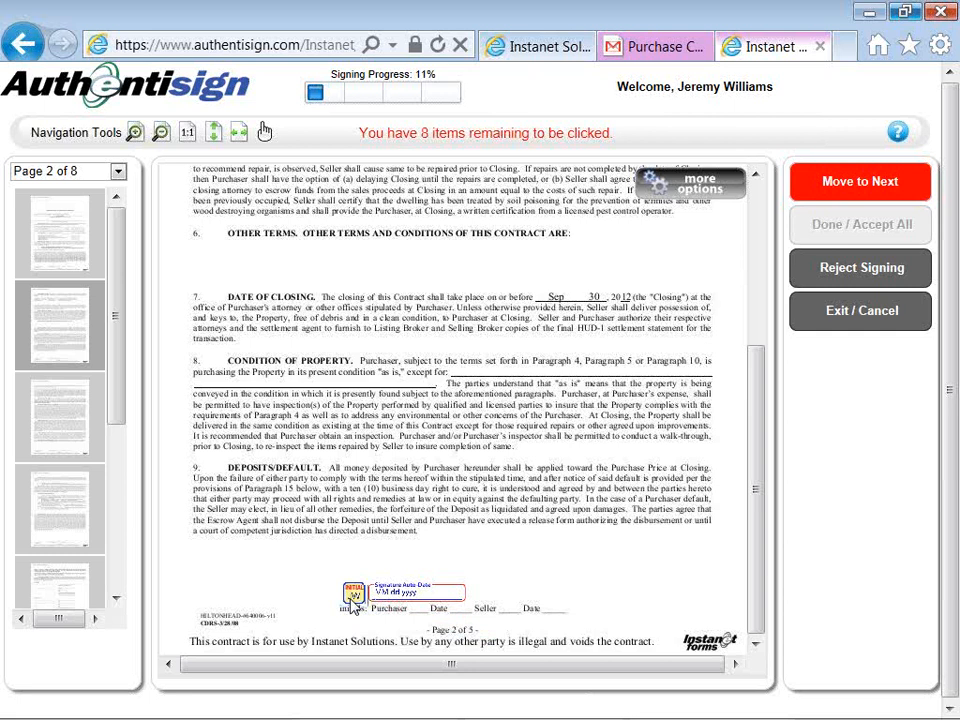
pyautogui.click(352, 600)
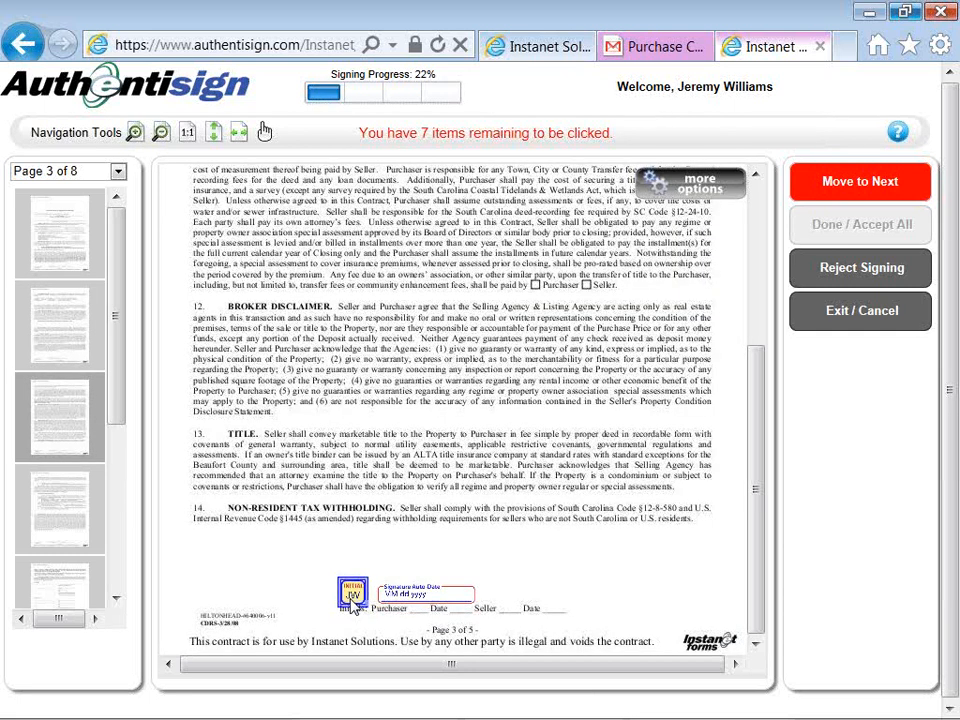
pyautogui.click(352, 600)
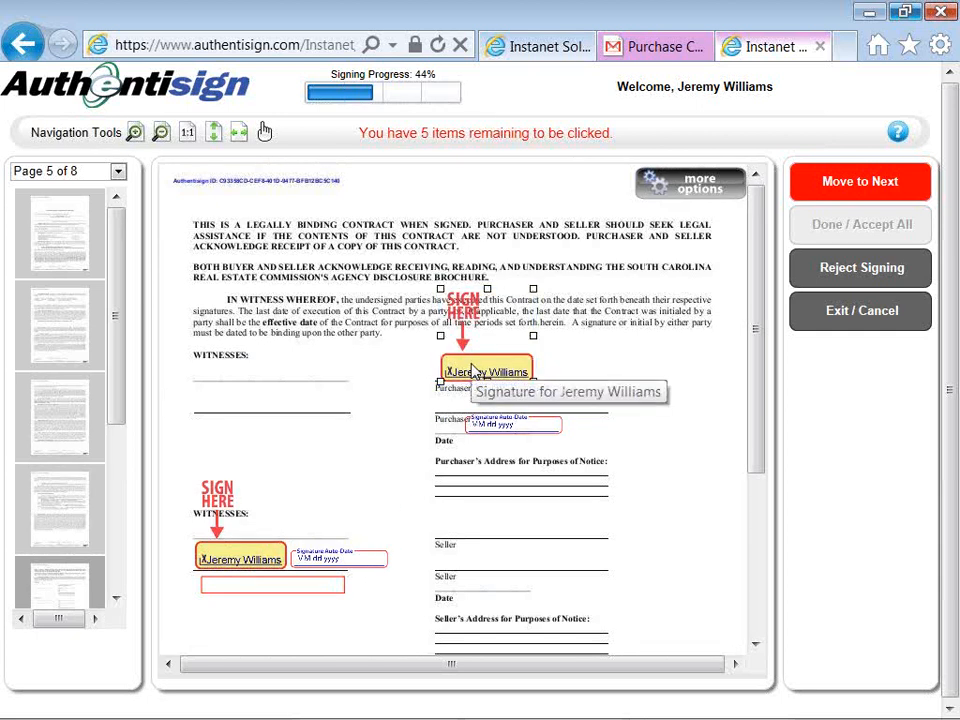
pyautogui.click(474, 371)
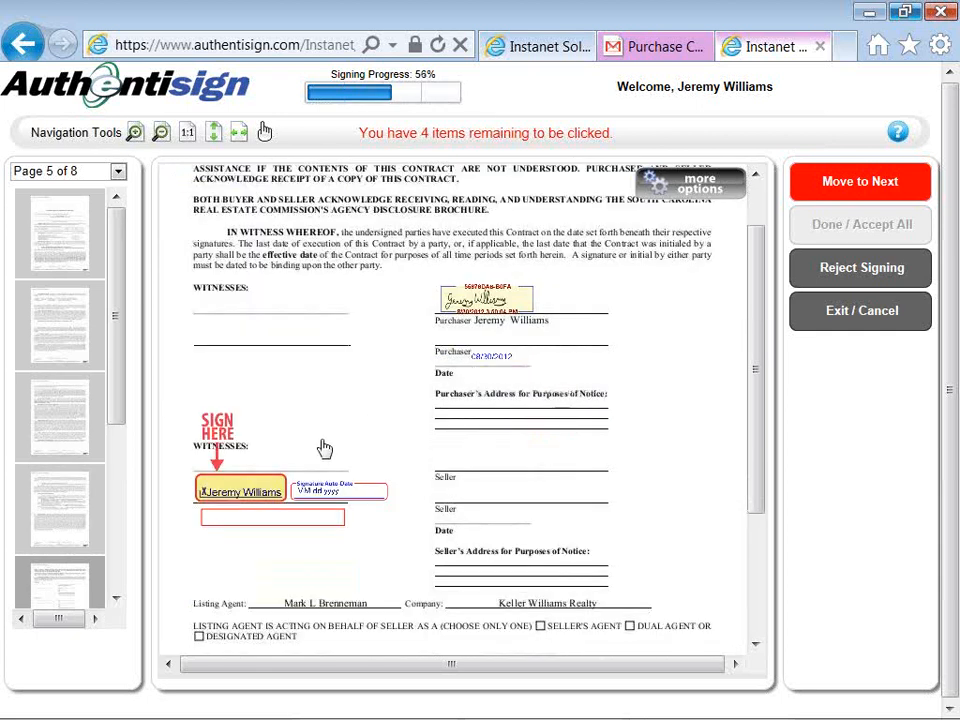
pyautogui.click(260, 487)
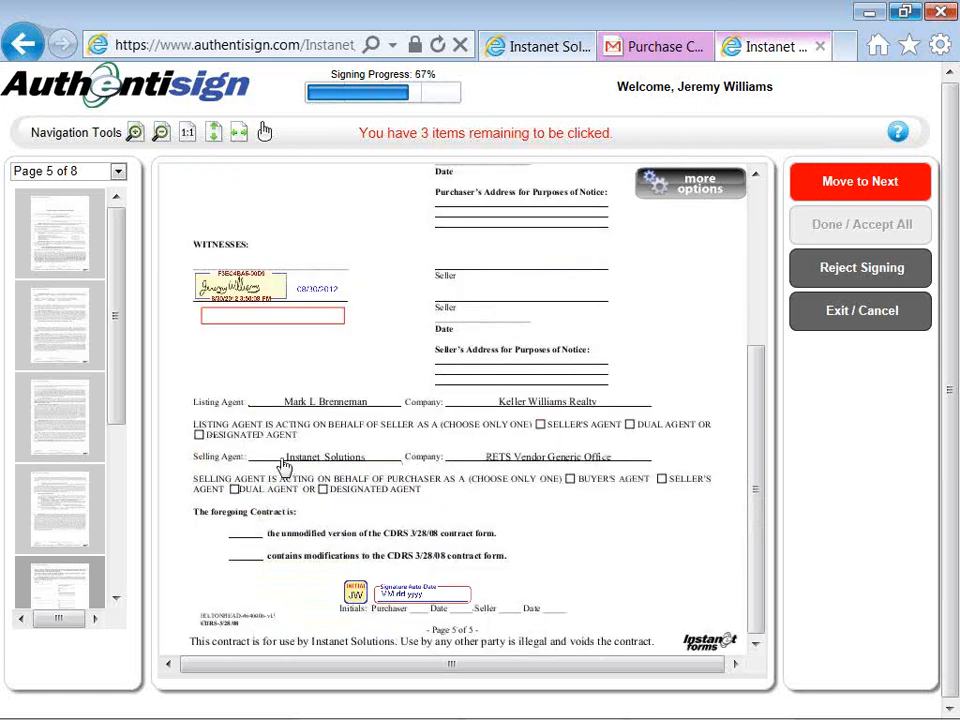
# Step: Fill the Description field with 987561234 and save it into the document
pyautogui.click(282, 320)
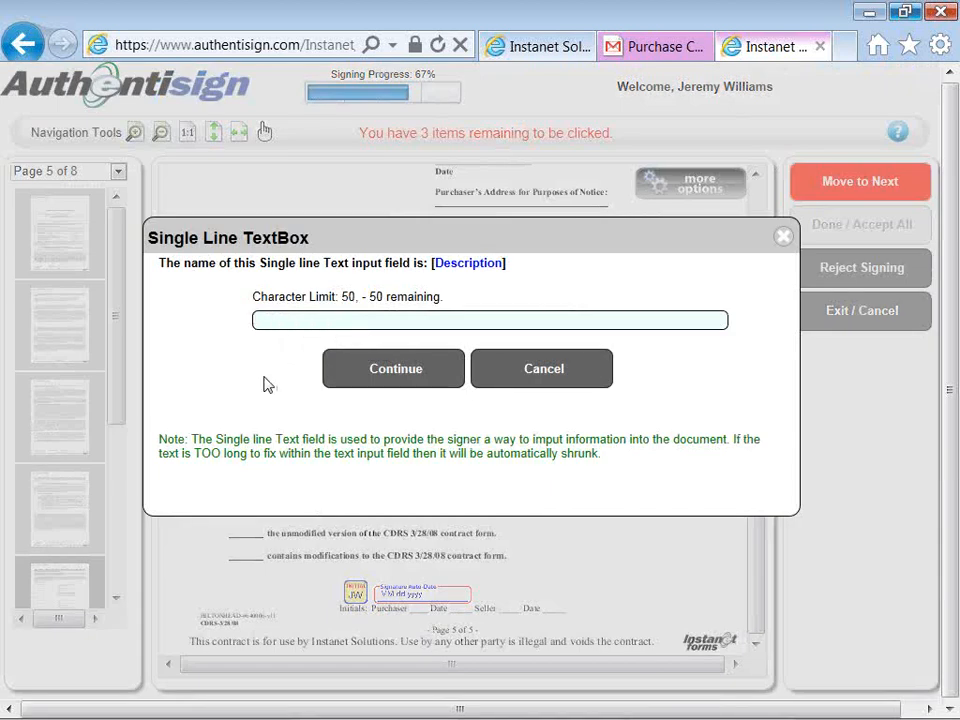
pyautogui.write('987561234')
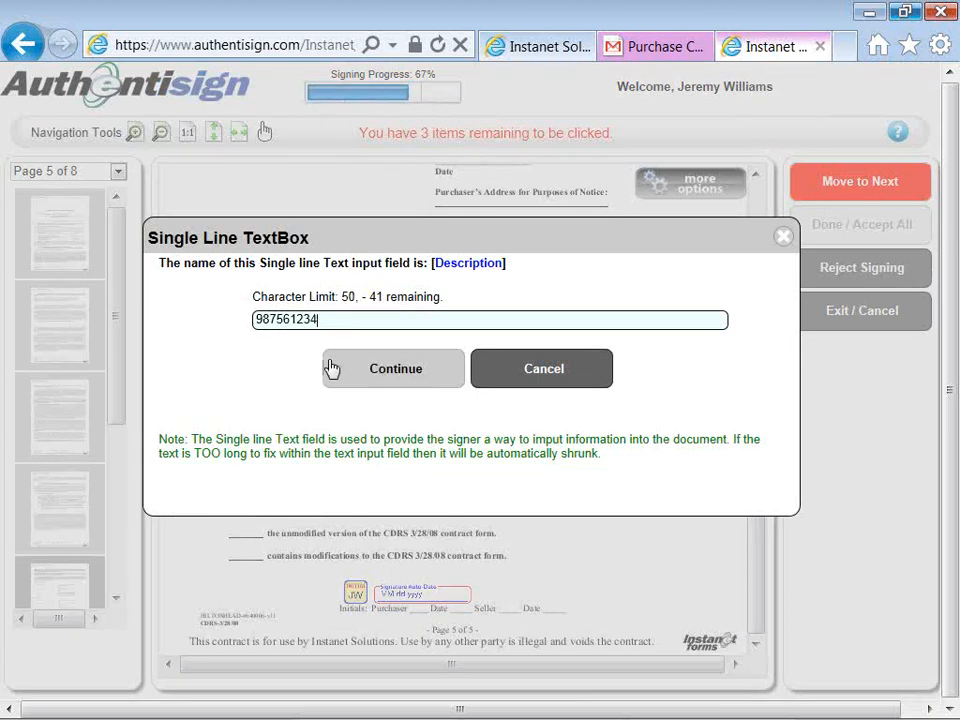
pyautogui.click(388, 370)
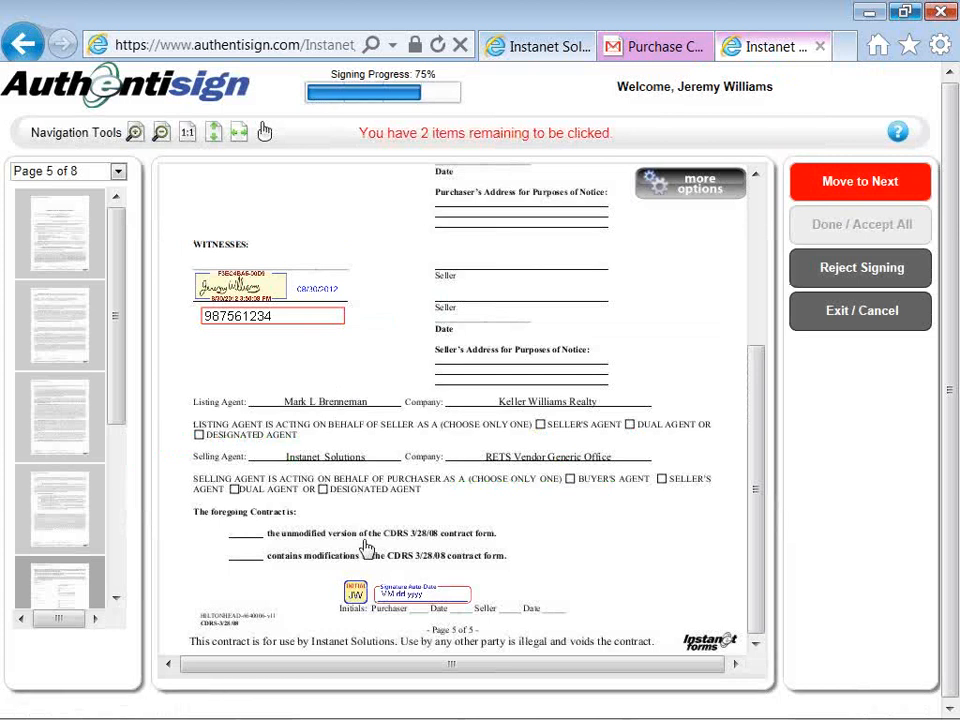
# Step: Initial page 5, decline the optional agent signature, and return to page 1
pyautogui.click(357, 596)
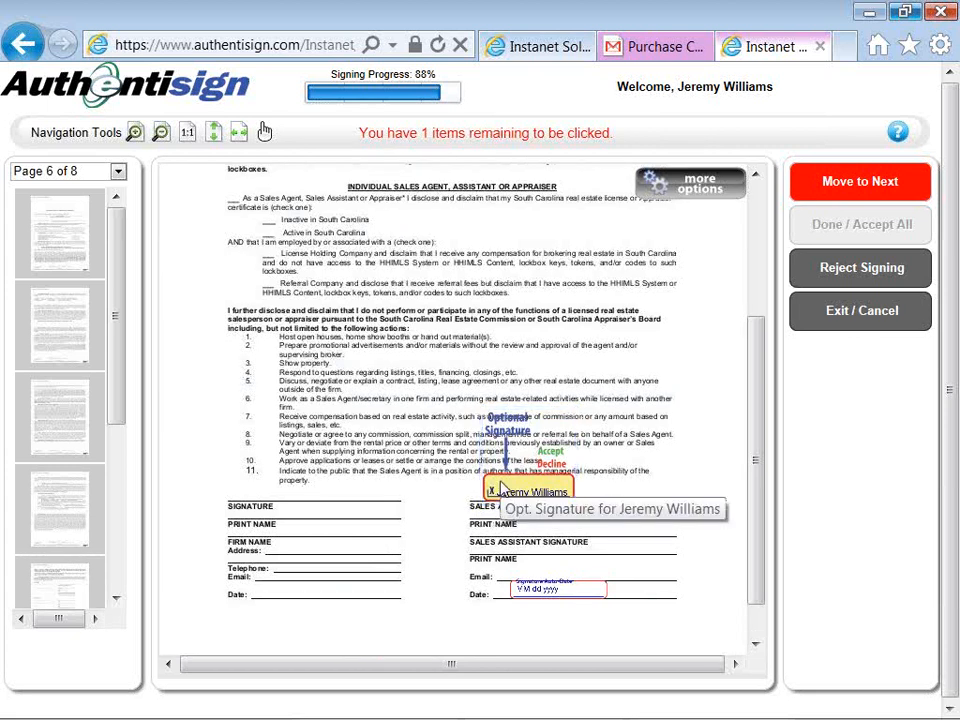
pyautogui.click(503, 489)
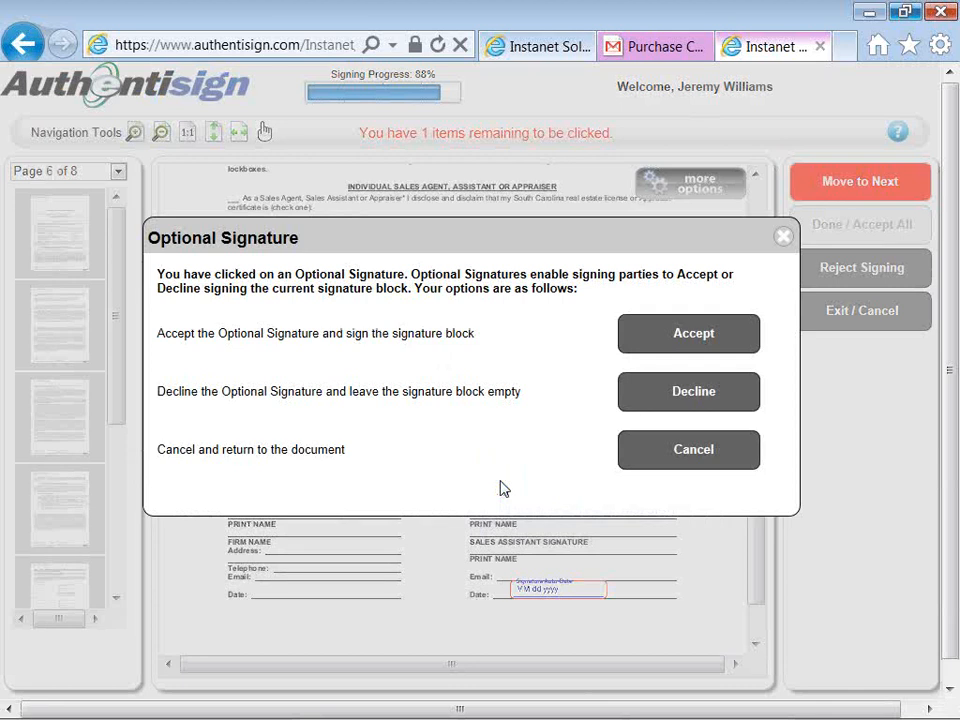
pyautogui.click(680, 404)
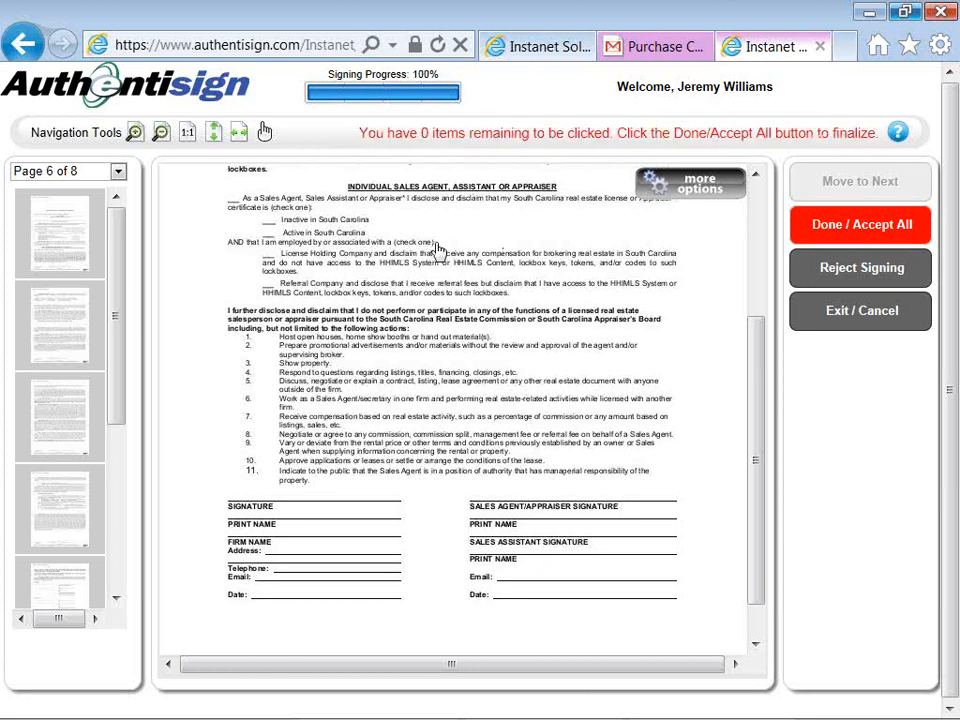
pyautogui.click(73, 247)
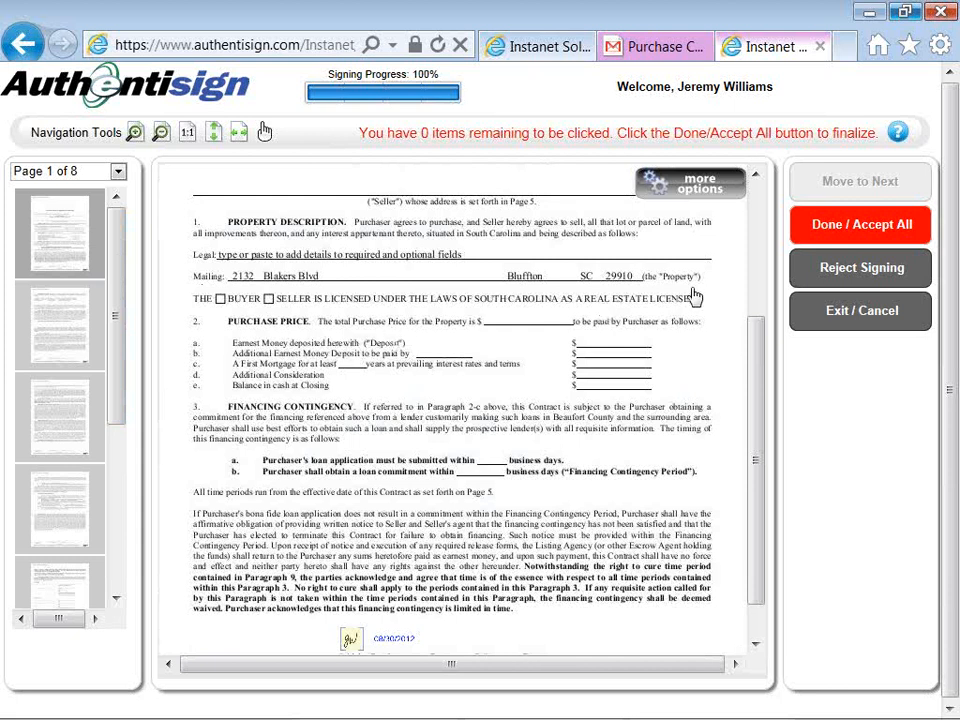
# Step: Accept all signatures and initials and complete the signing
pyautogui.click(793, 242)
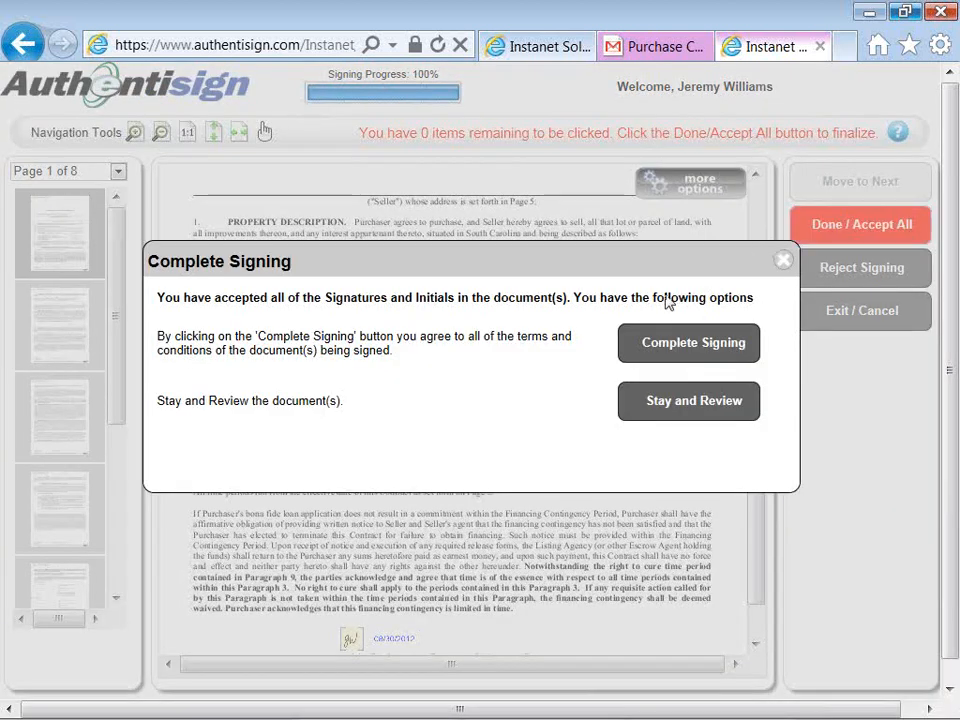
pyautogui.click(652, 414)
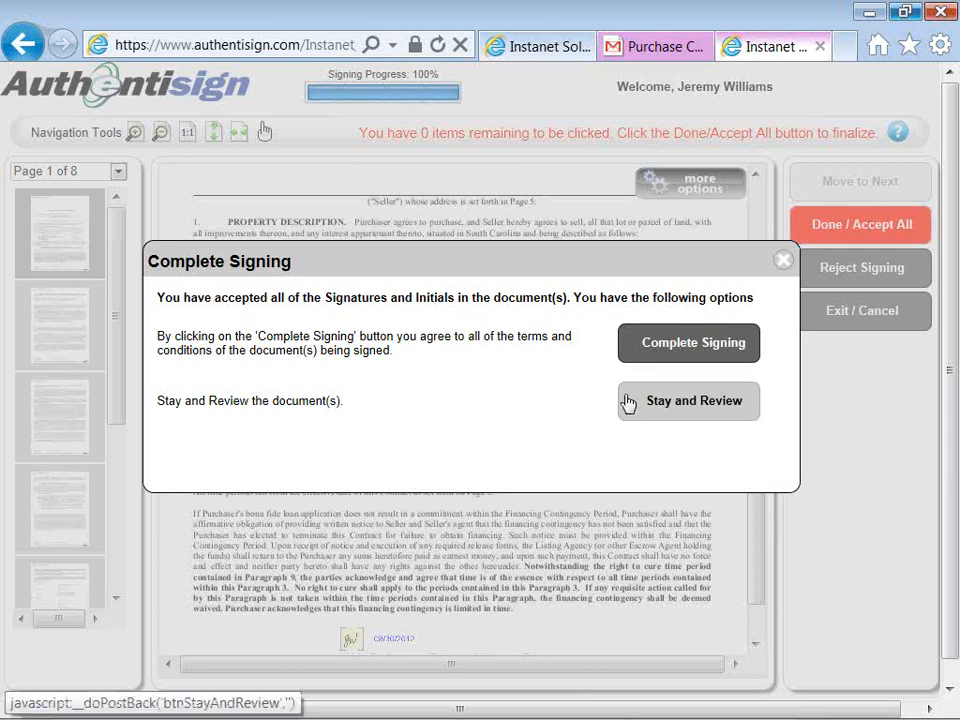
pyautogui.click(645, 343)
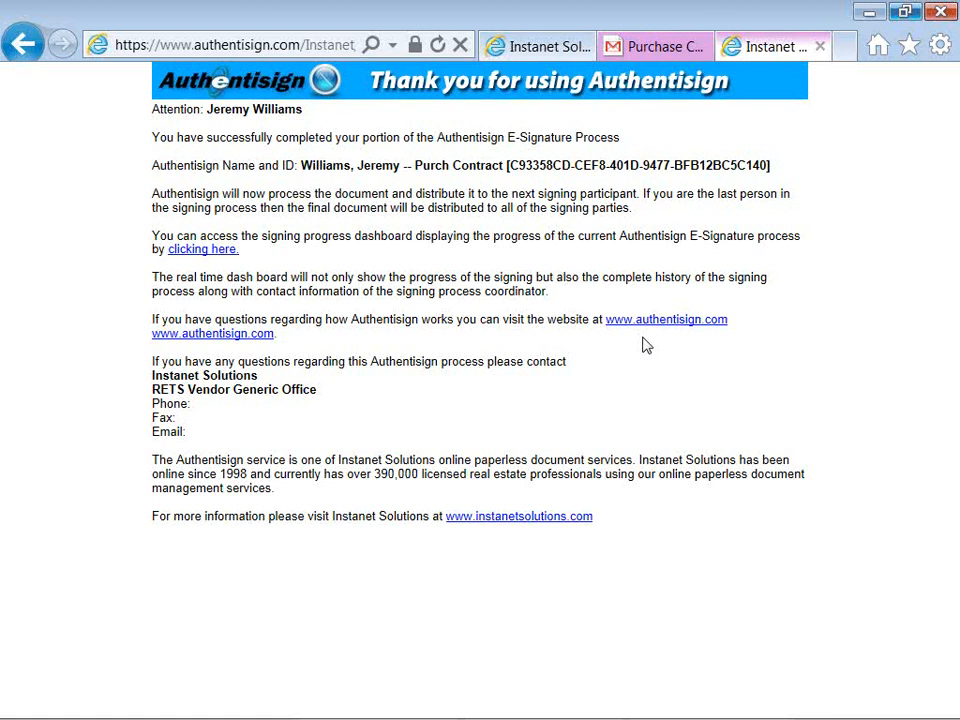
# Step: Close the finished signing page and check the Purch Contract signing's status in the signings list
pyautogui.click(818, 50)
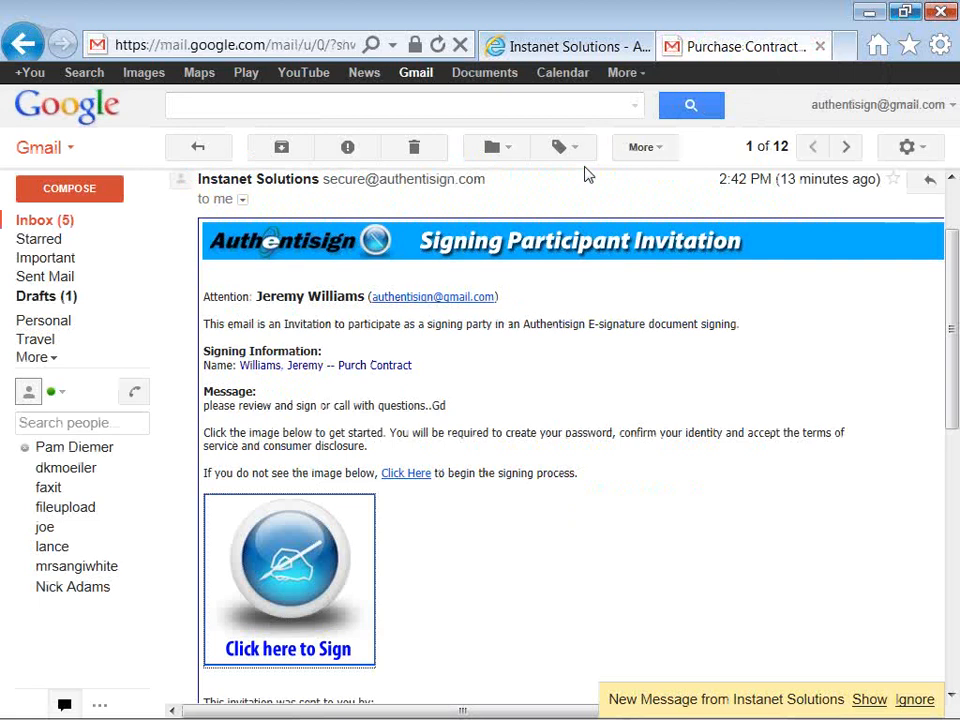
pyautogui.click(572, 47)
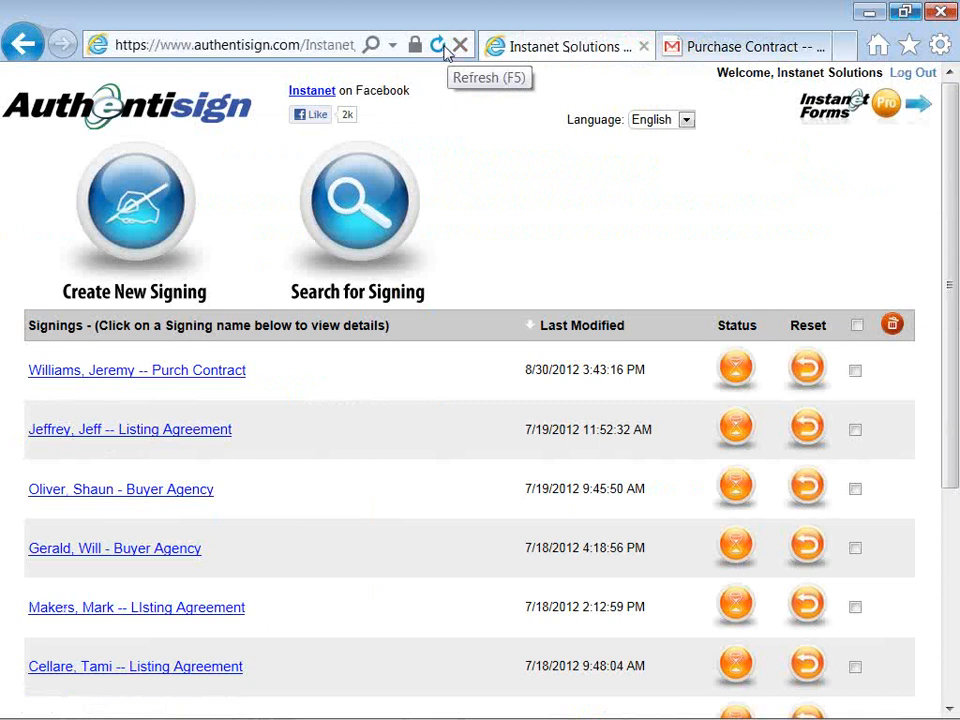
pyautogui.click(208, 372)
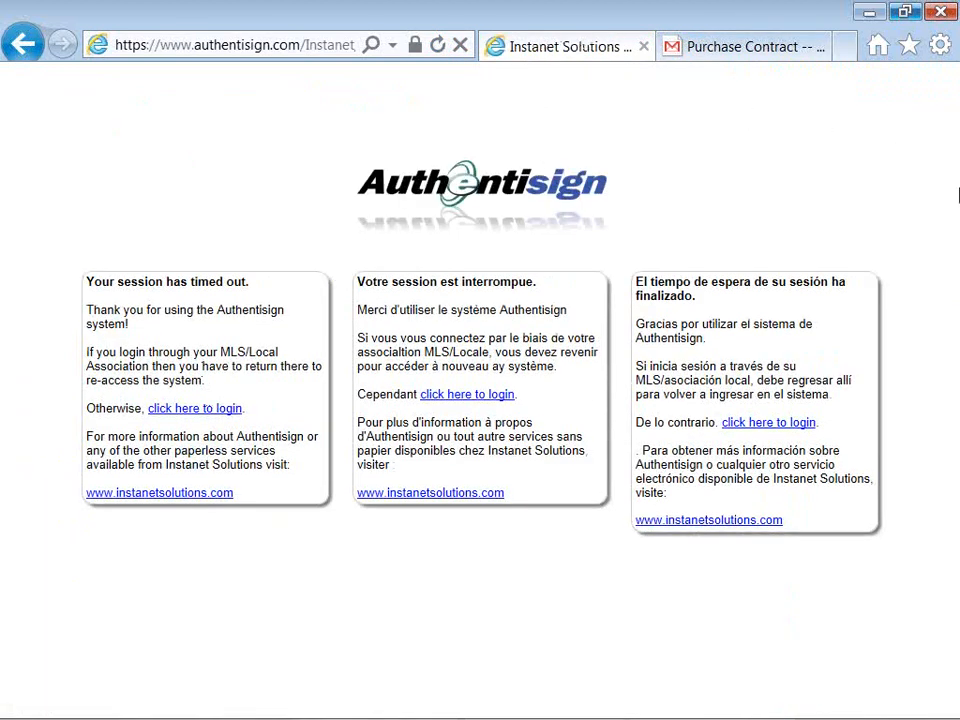
pyautogui.hotkey('alt', 'Tab')
pyautogui.hotkey('alt', 'Tab')
pyautogui.hotkey('alt', 'Tab')
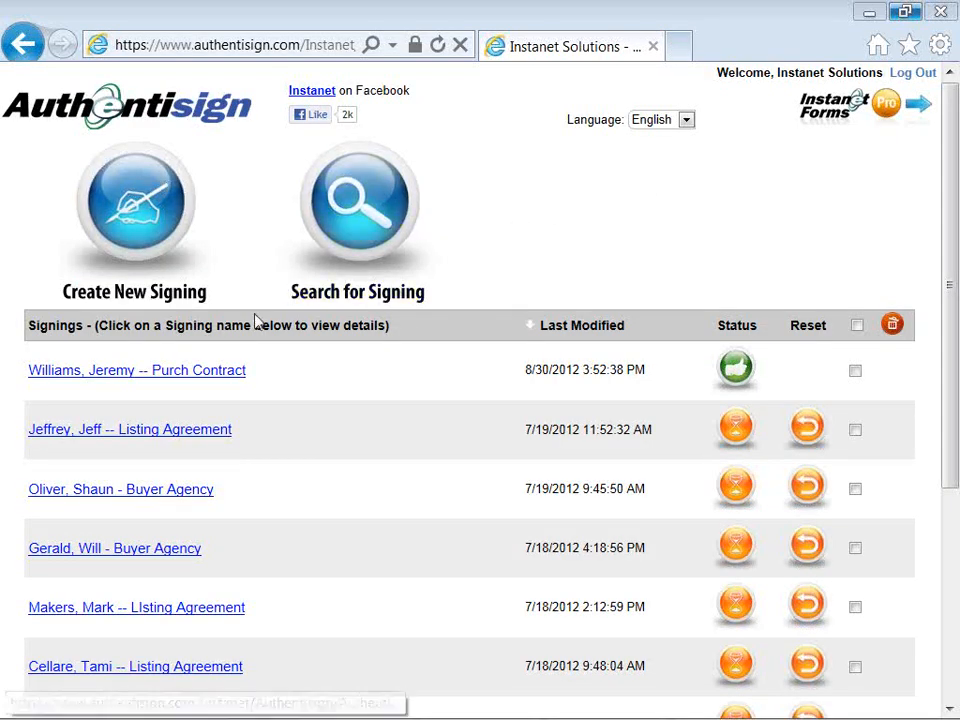
# Step: Open the Purch Contract signing's details and preview its Final Document
pyautogui.click(215, 370)
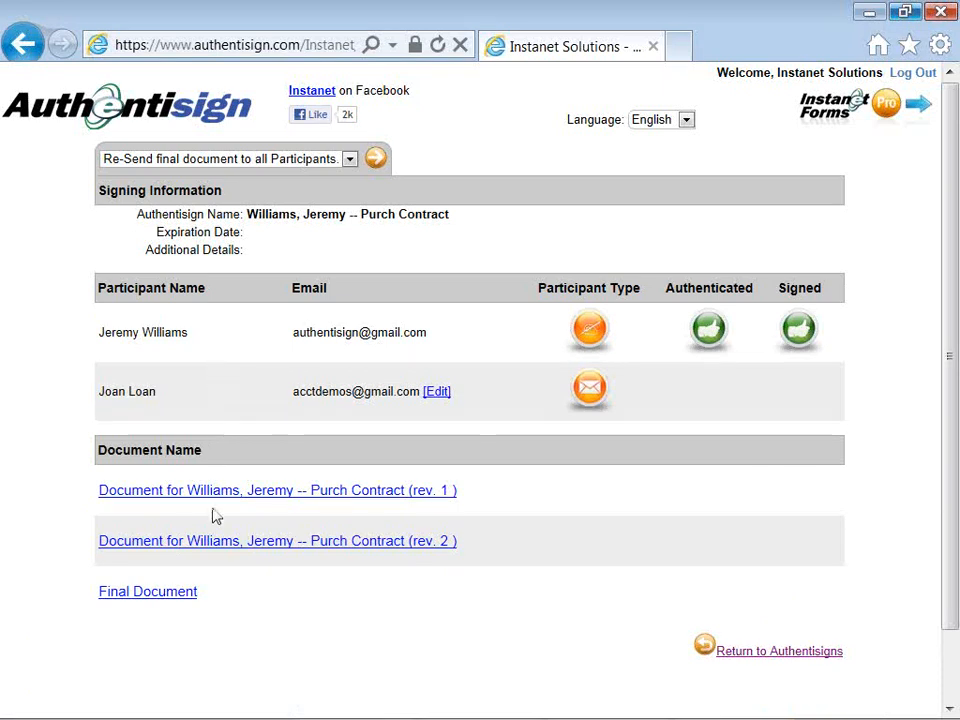
pyautogui.click(185, 598)
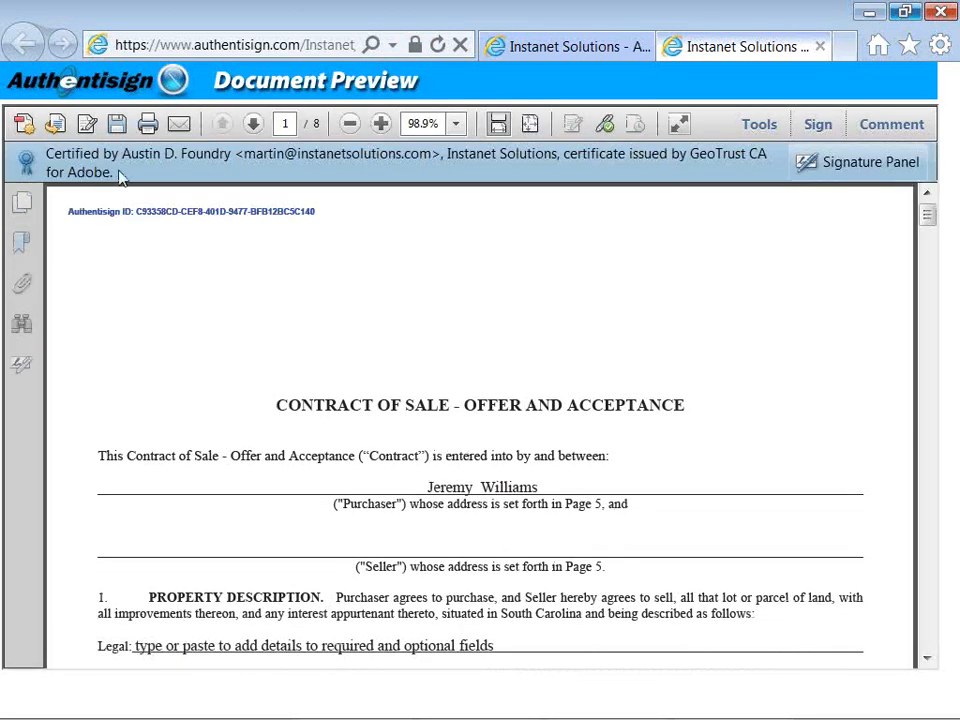
pyautogui.click(22, 244)
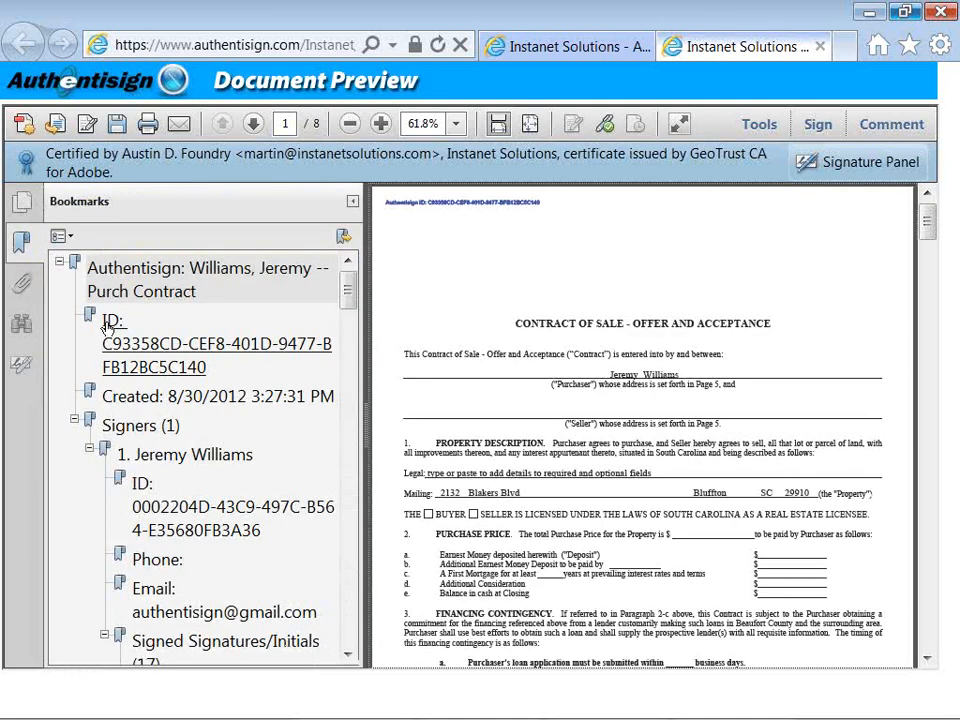
pyautogui.moveTo(347, 291); pyautogui.dragTo(348, 311)
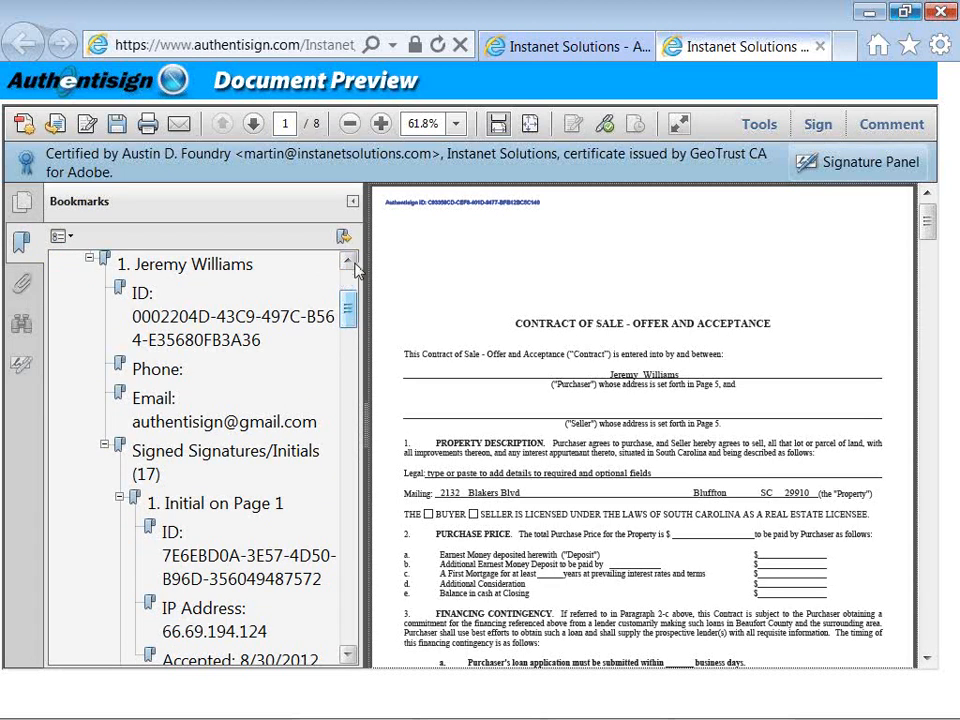
pyautogui.click(354, 204)
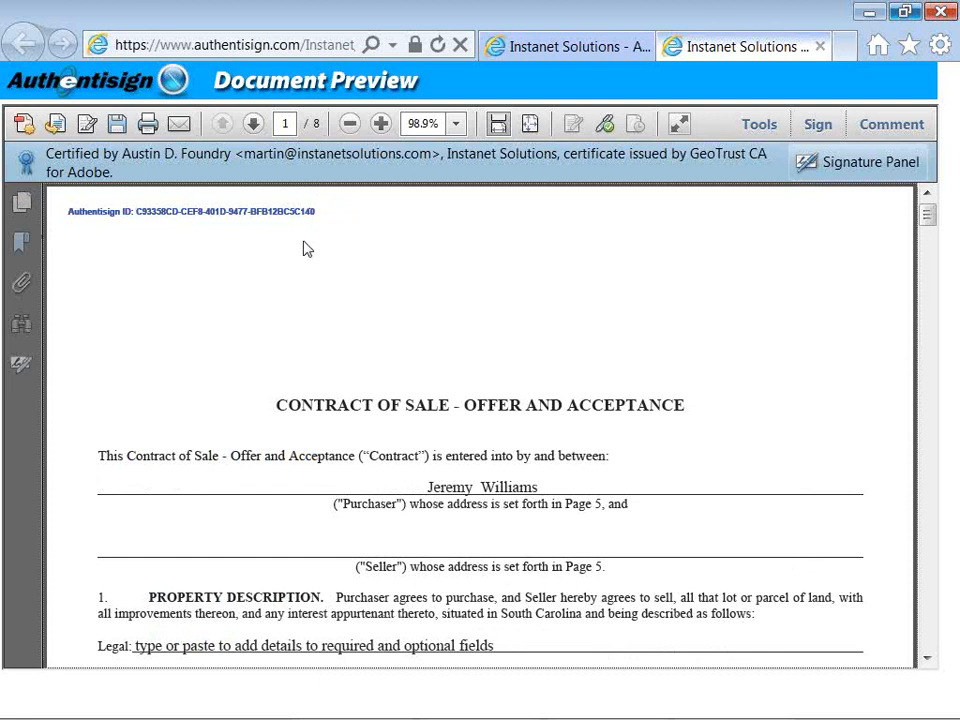
# Step: Scroll through the signed contract, checking page 1's initials acceptance details, down to page 2
pyautogui.scroll(-5, 307, 249)
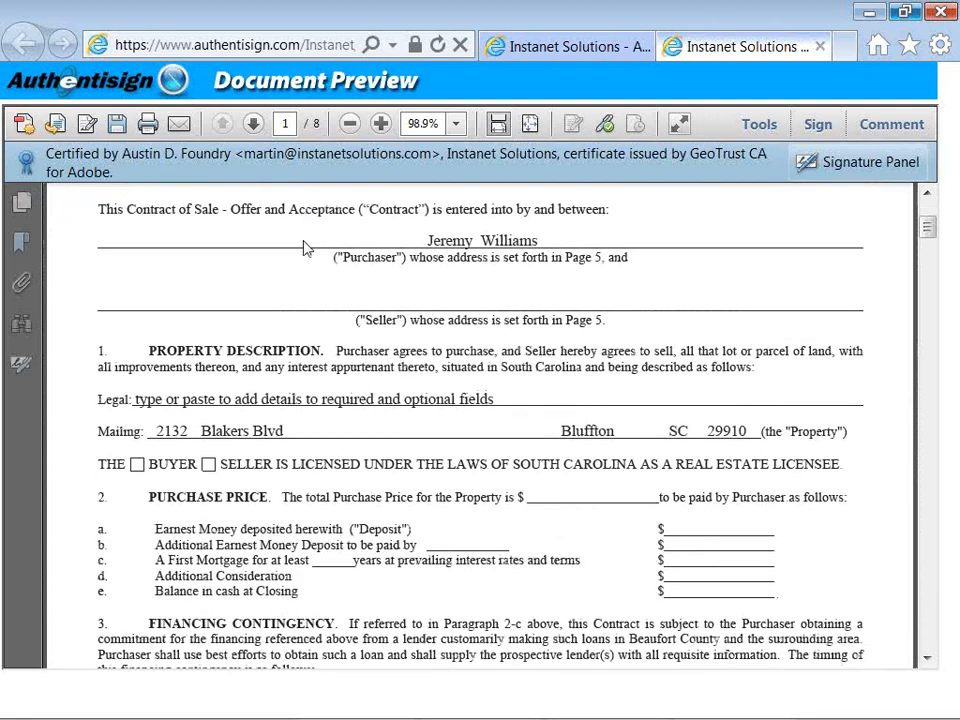
pyautogui.scroll(-5, 307, 249)
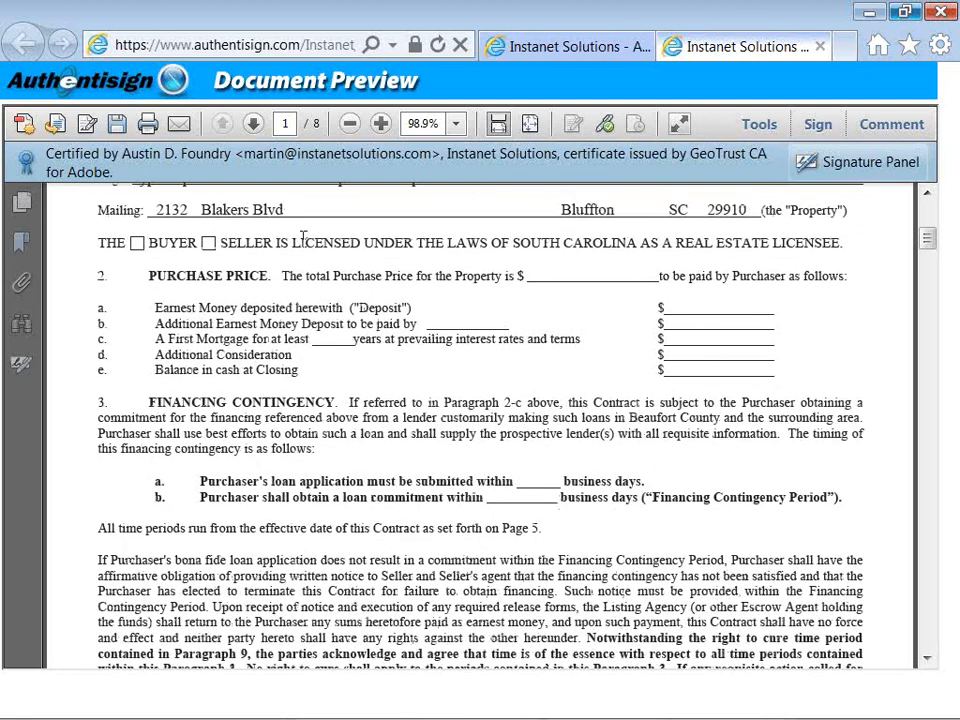
pyautogui.scroll(-5, 303, 236)
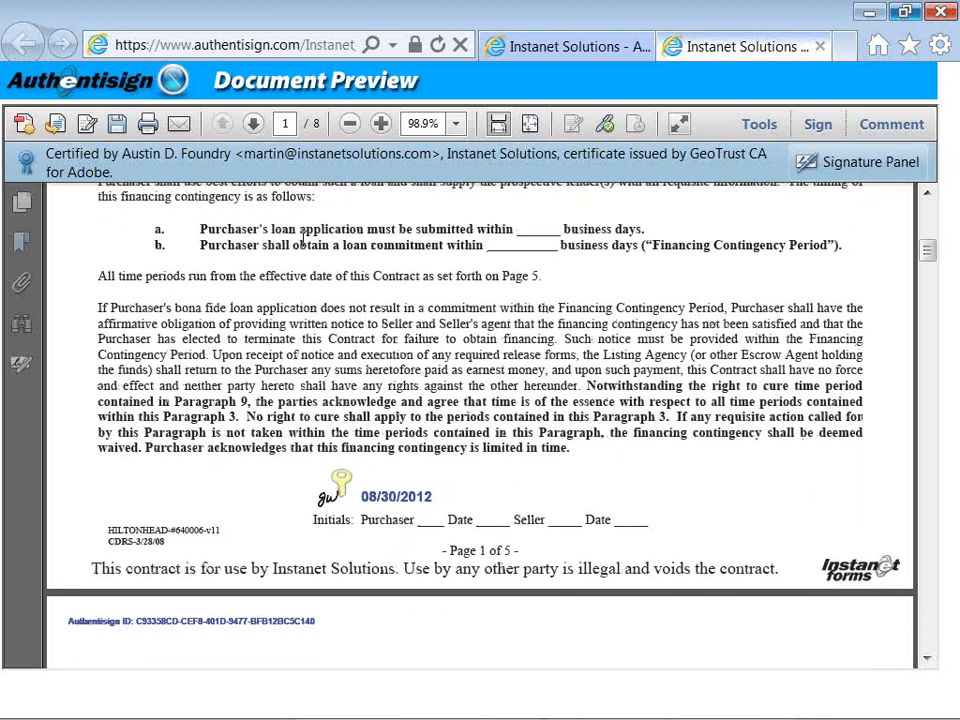
pyautogui.scroll(-1, 303, 236)
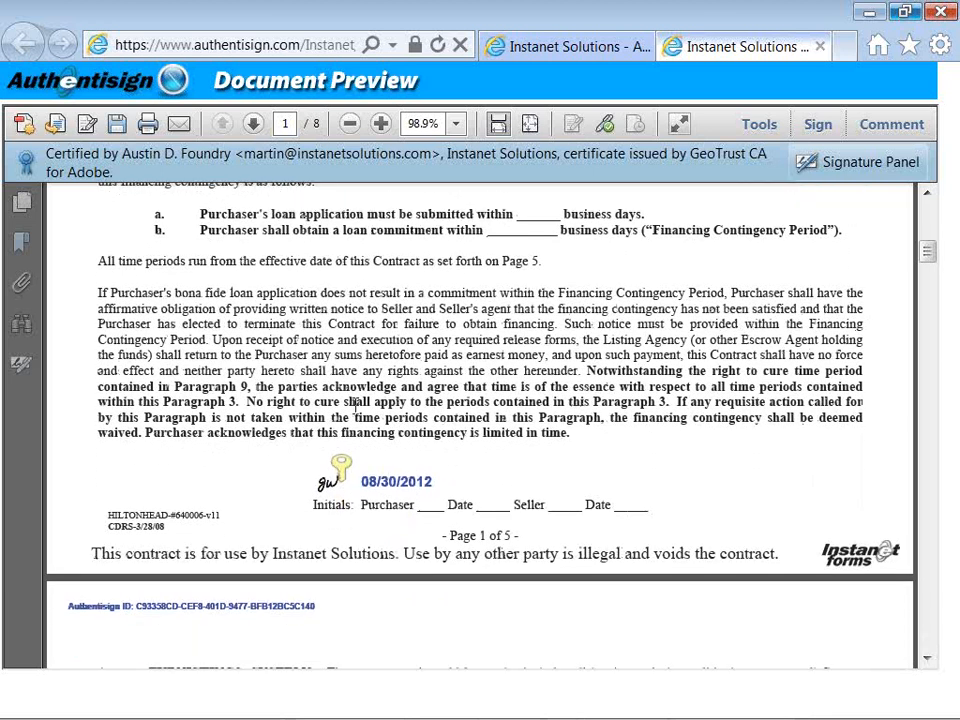
pyautogui.moveTo(345, 463)
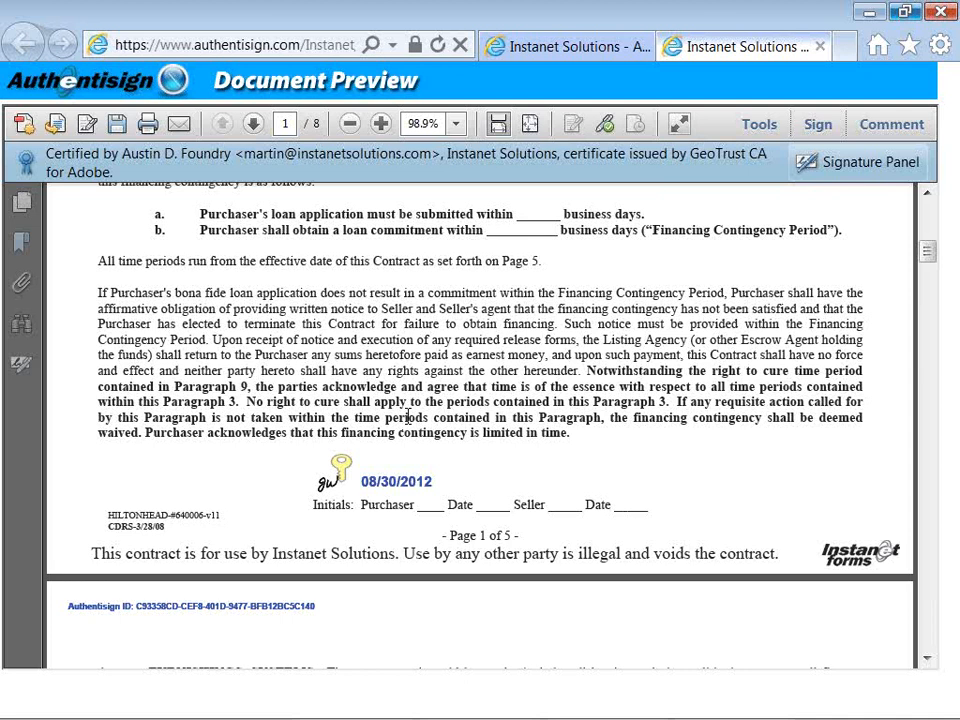
pyautogui.scroll(-6, 408, 416)
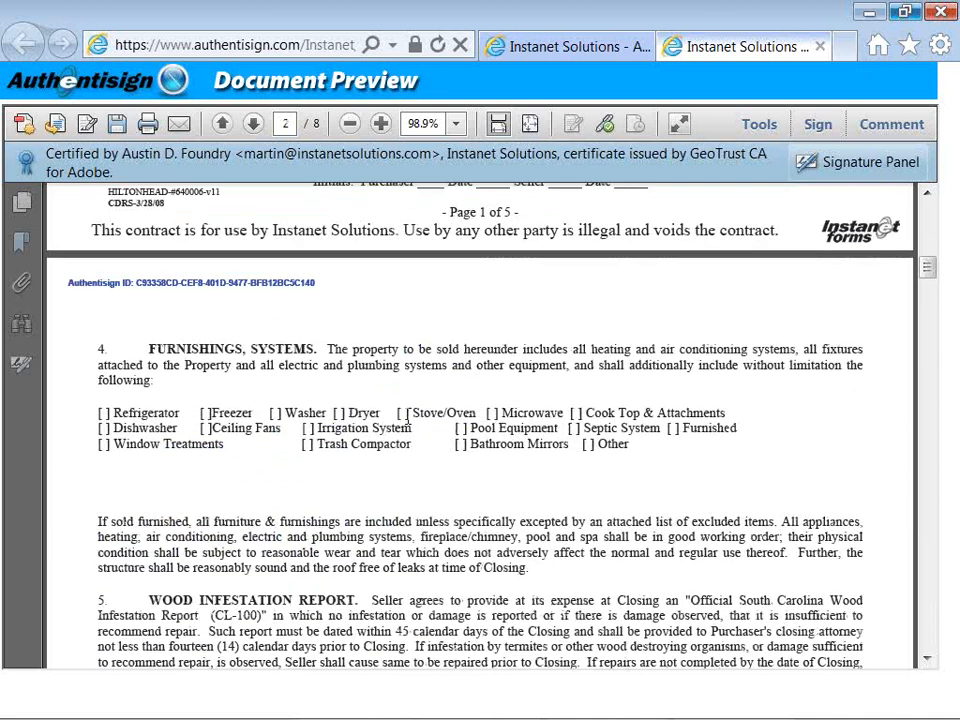
pyautogui.scroll(-2, 408, 421)
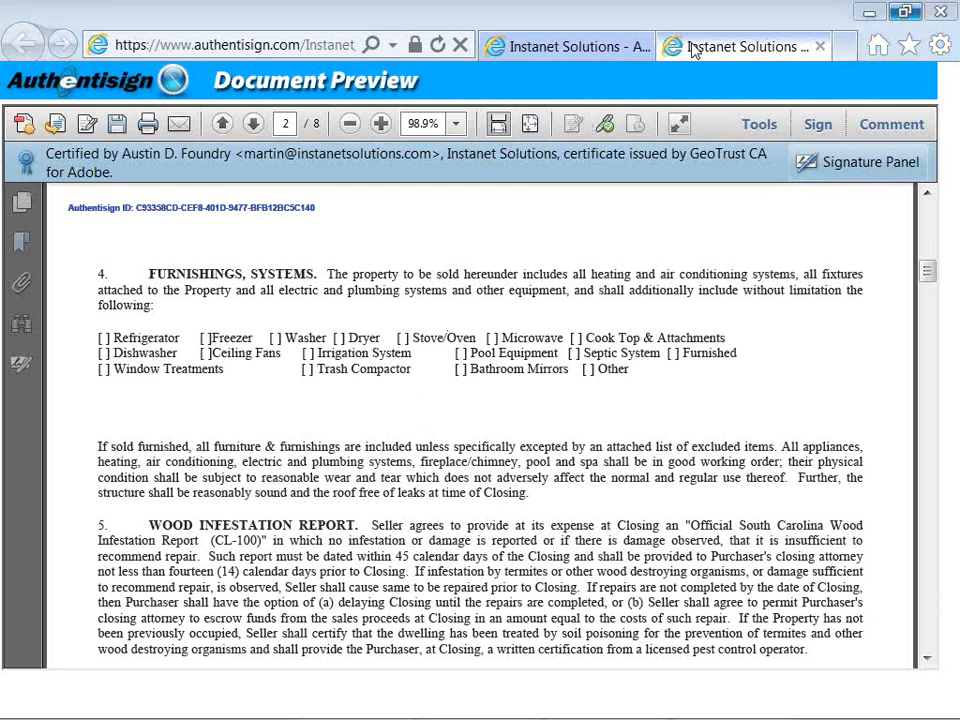
# Step: Close the document preview and open the matching SFR Buyer transaction in InstanetForms
pyautogui.click(820, 48)
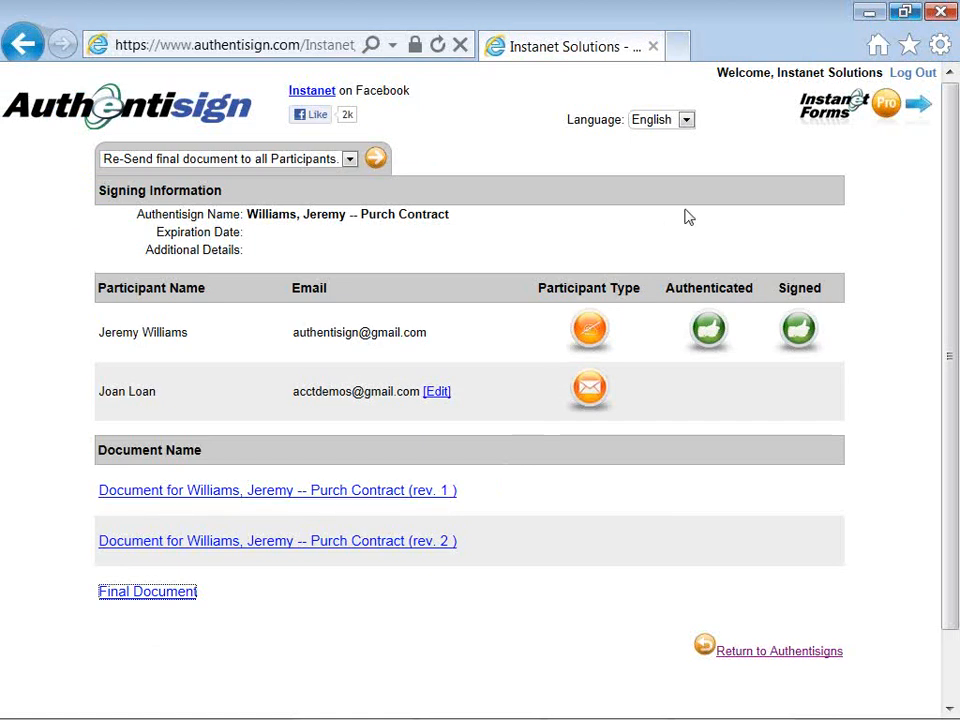
pyautogui.click(870, 107)
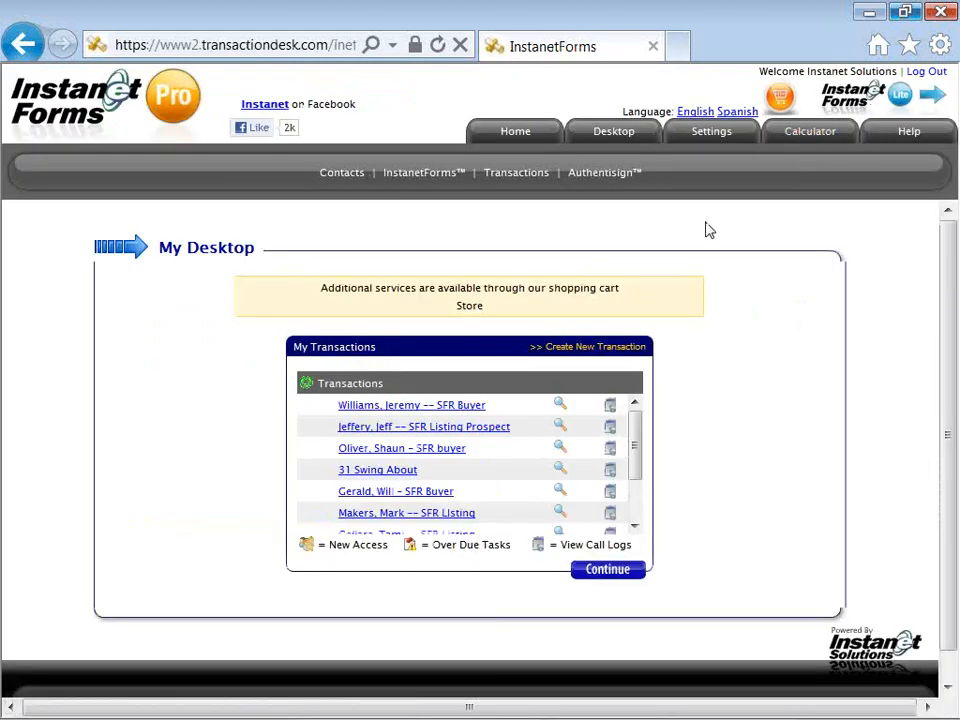
pyautogui.click(462, 410)
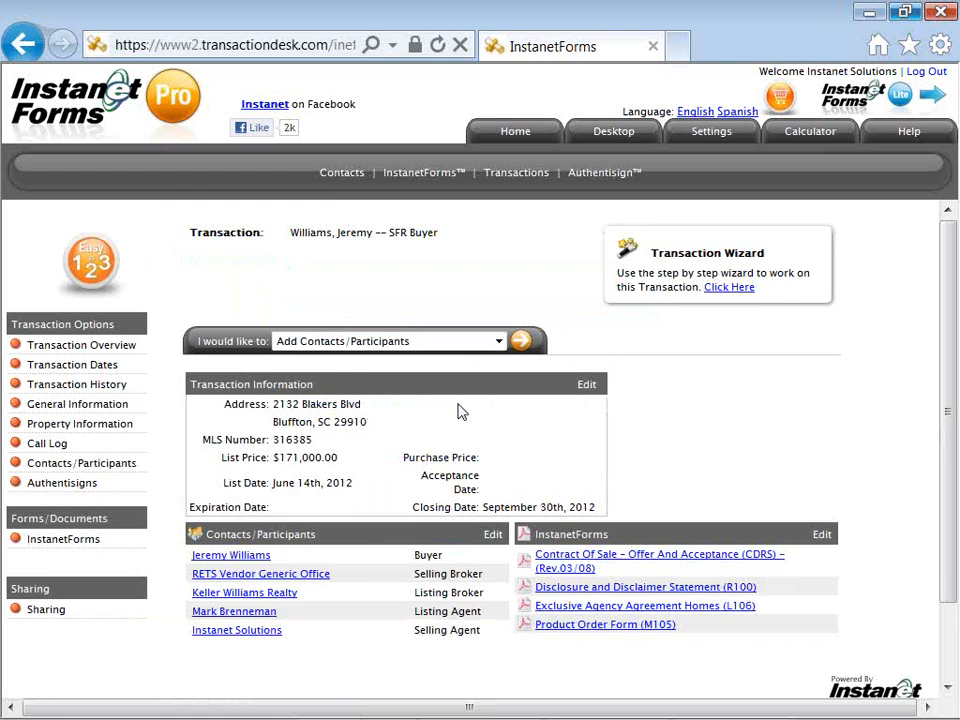
# Step: Switch to the Notepad webinar notes, scroll to the contact lines, and select the tungle.me link
pyautogui.hotkey('alt', 'Tab')
pyautogui.hotkey('alt', 'Tab')
pyautogui.hotkey('alt', 'Tab')
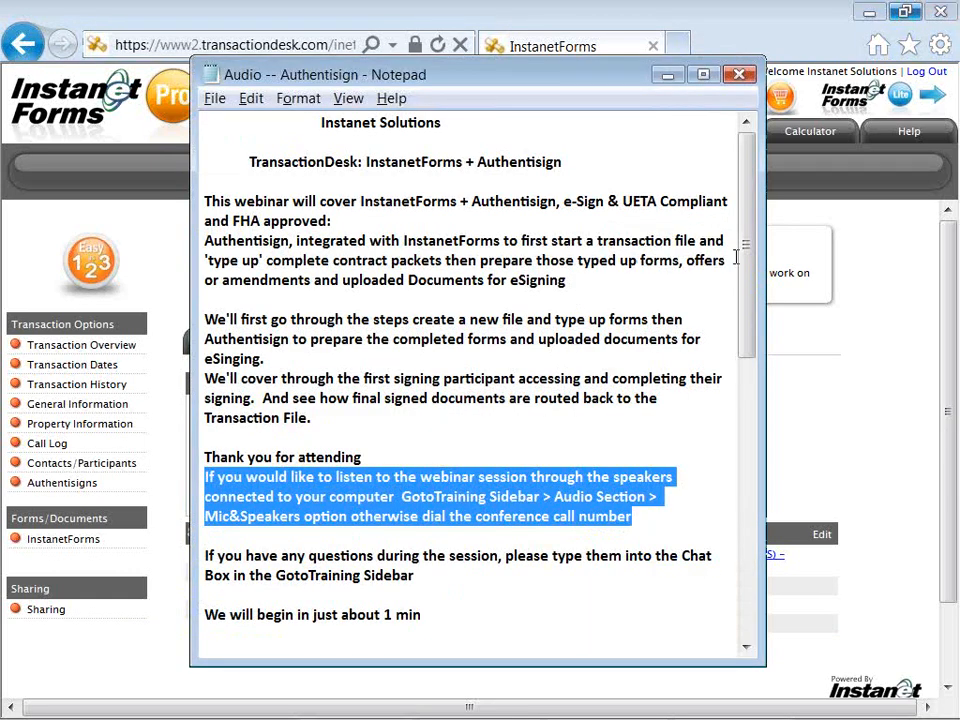
pyautogui.moveTo(745, 279); pyautogui.dragTo(745, 487)
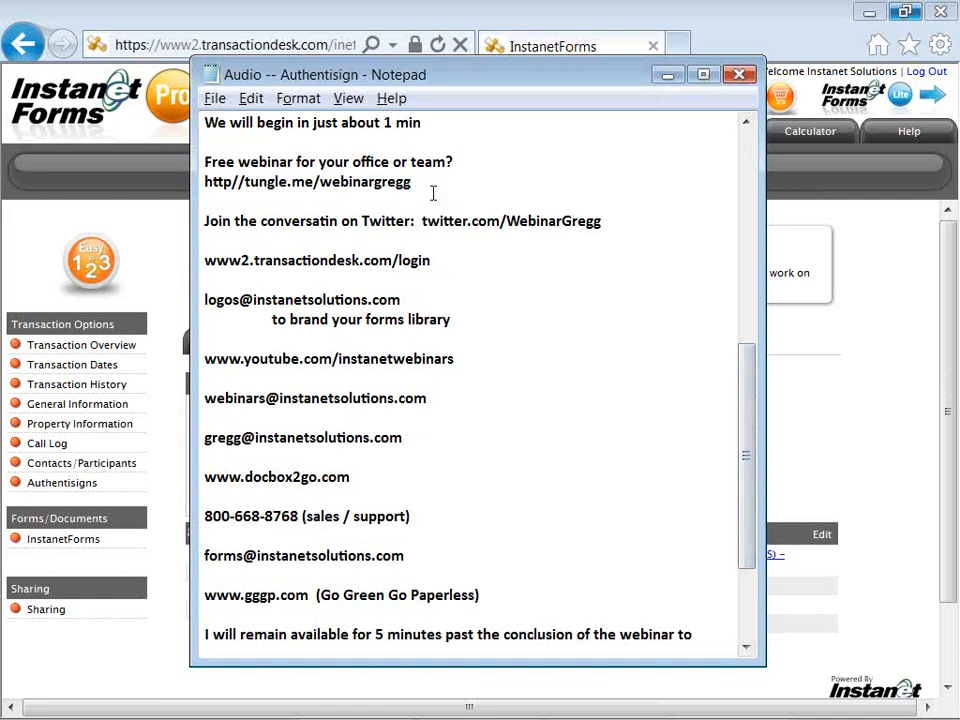
pyautogui.moveTo(426, 186); pyautogui.dragTo(205, 182)
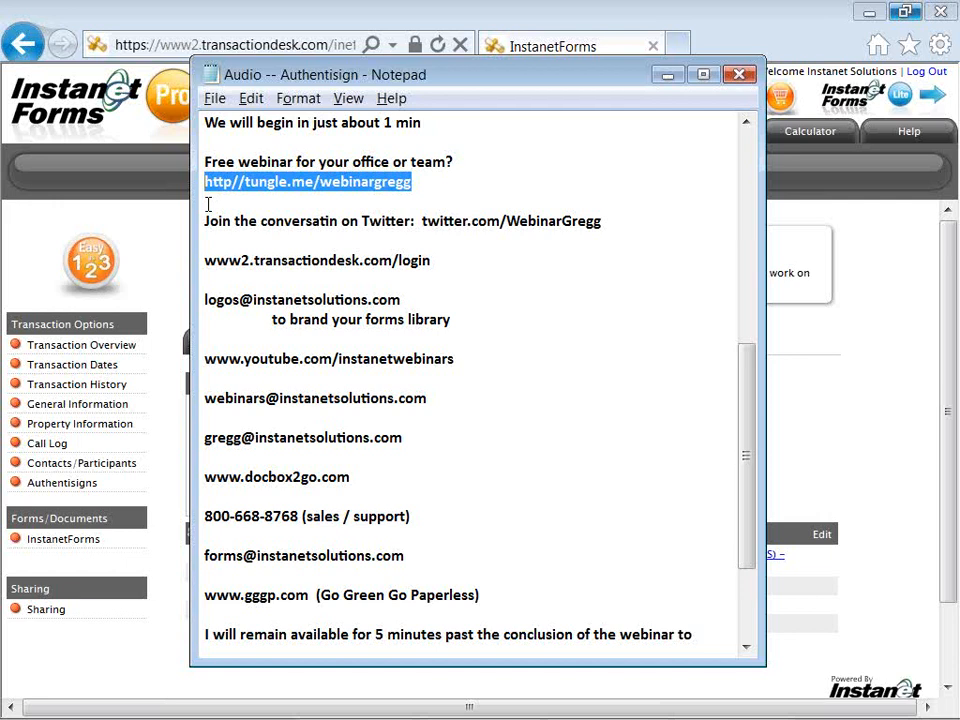
pyautogui.moveTo(421, 221); pyautogui.dragTo(422, 238)
pyautogui.click(442, 233)
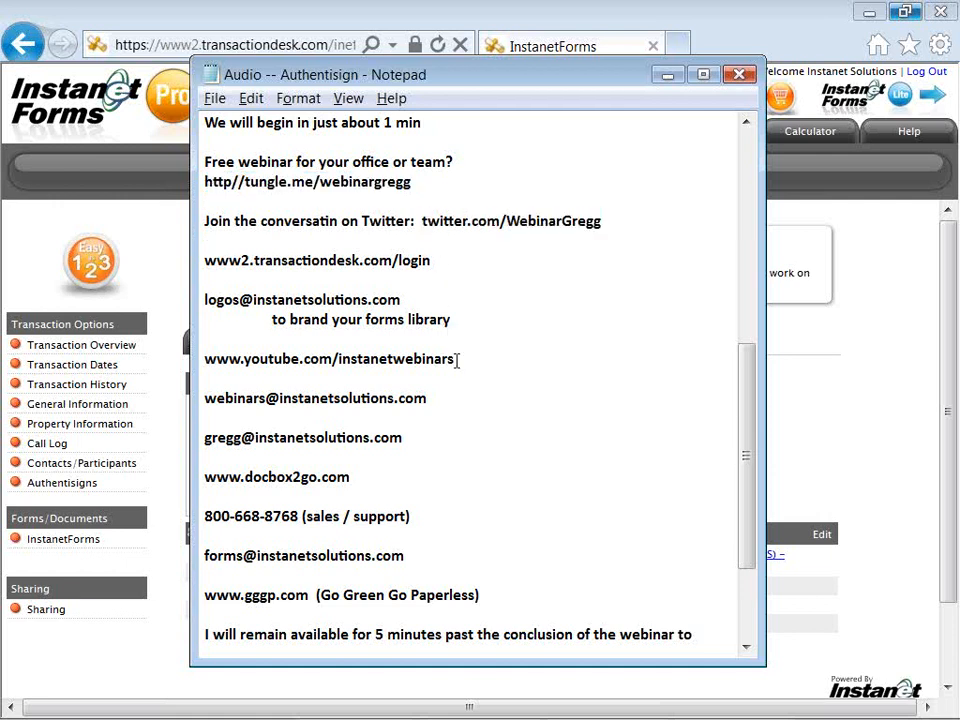
pyautogui.moveTo(456, 361); pyautogui.dragTo(207, 360)
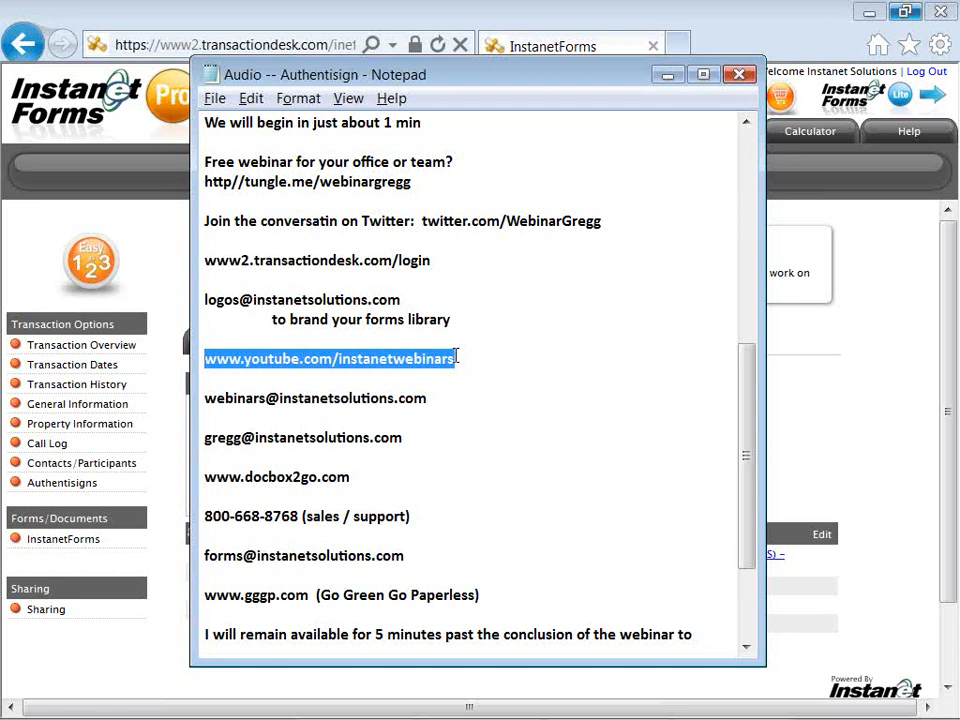
pyautogui.click(431, 400)
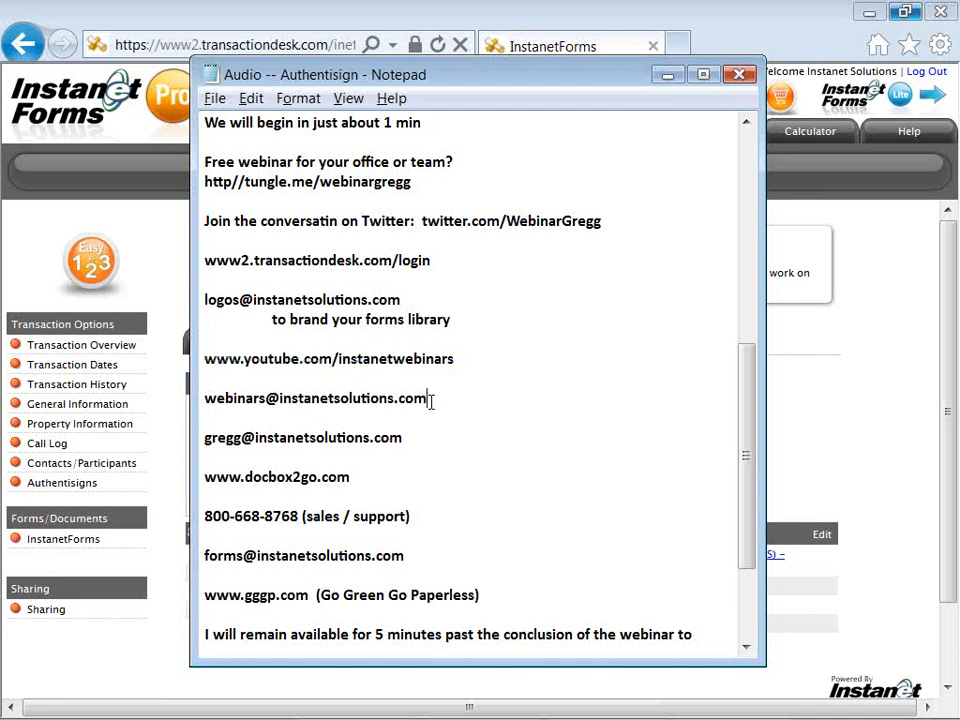
pyautogui.moveTo(431, 400)
pyautogui.mouseDown()
pyautogui.moveTo(301, 414)
pyautogui.moveTo(206, 394)
pyautogui.moveTo(236, 413)
pyautogui.moveTo(431, 396)
pyautogui.mouseUp()
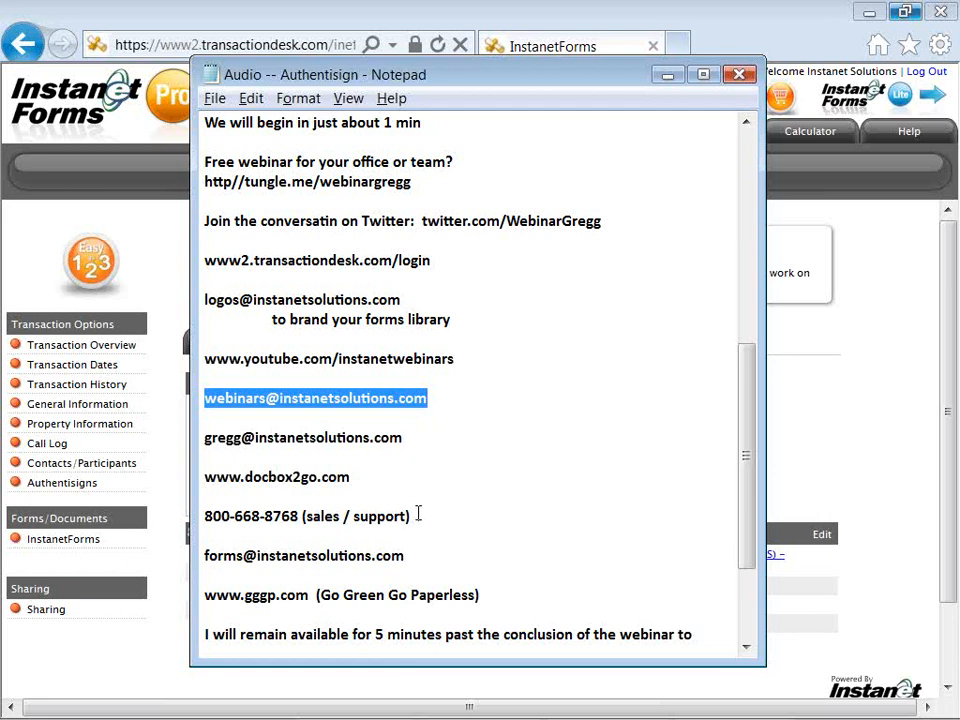
# Step: Highlight the full sales and support phone line, then switch back to the InstanetForms browser
pyautogui.moveTo(418, 512); pyautogui.dragTo(378, 516)
pyautogui.moveTo(328, 510); pyautogui.dragTo(439, 506)
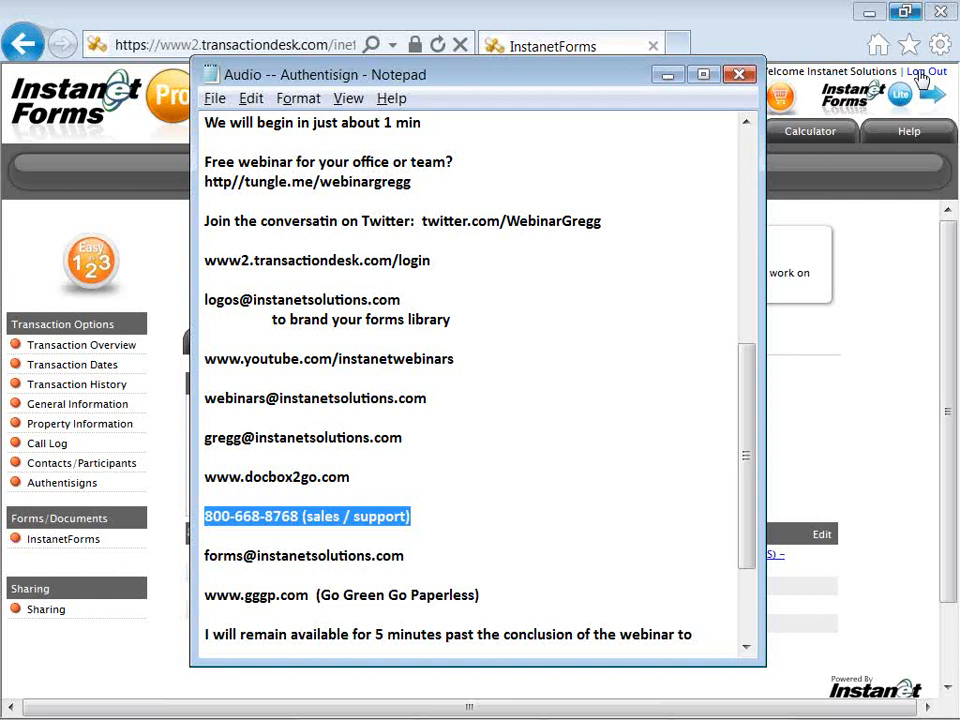
pyautogui.click(943, 48)
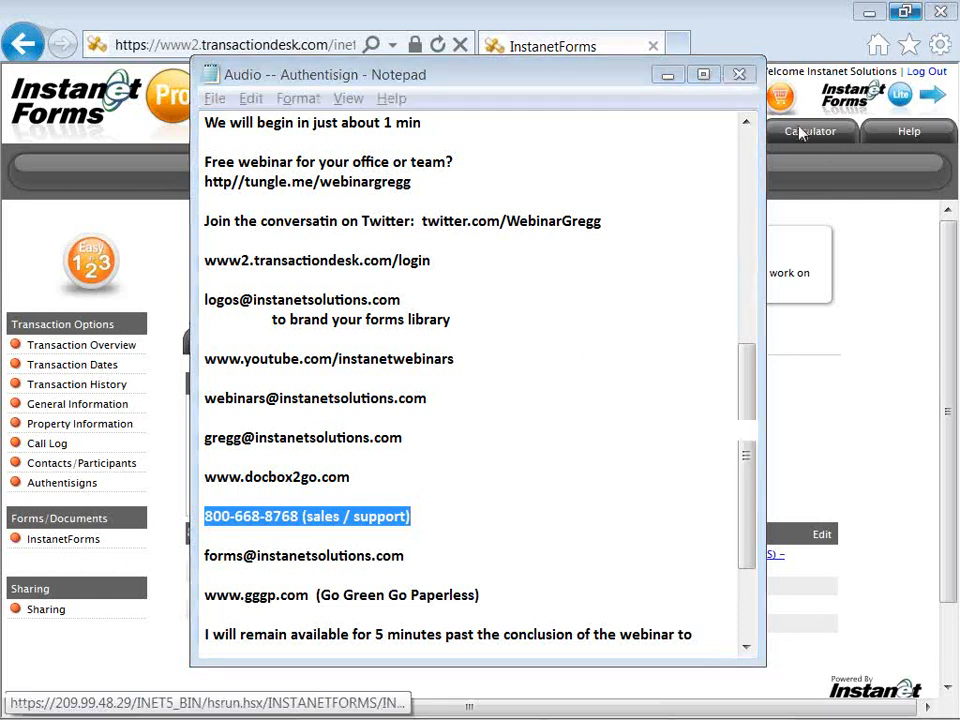